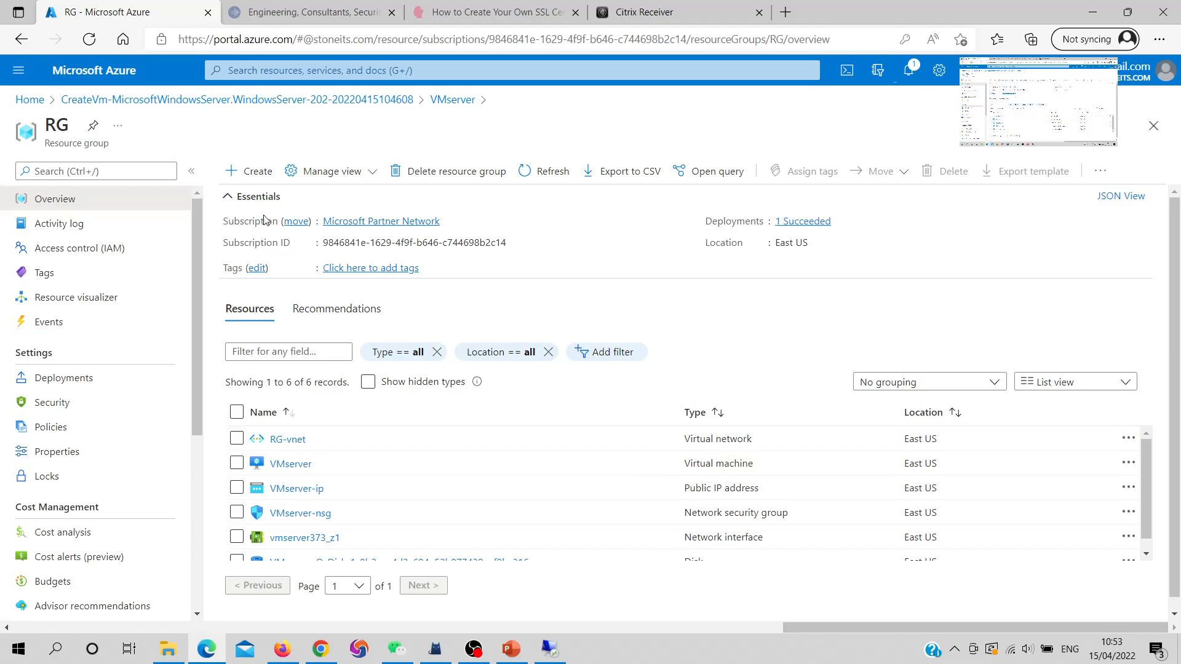
Find the Recovery Services vaults service in the portal and start creating a new vault
left_click(282, 69)
type("rev")
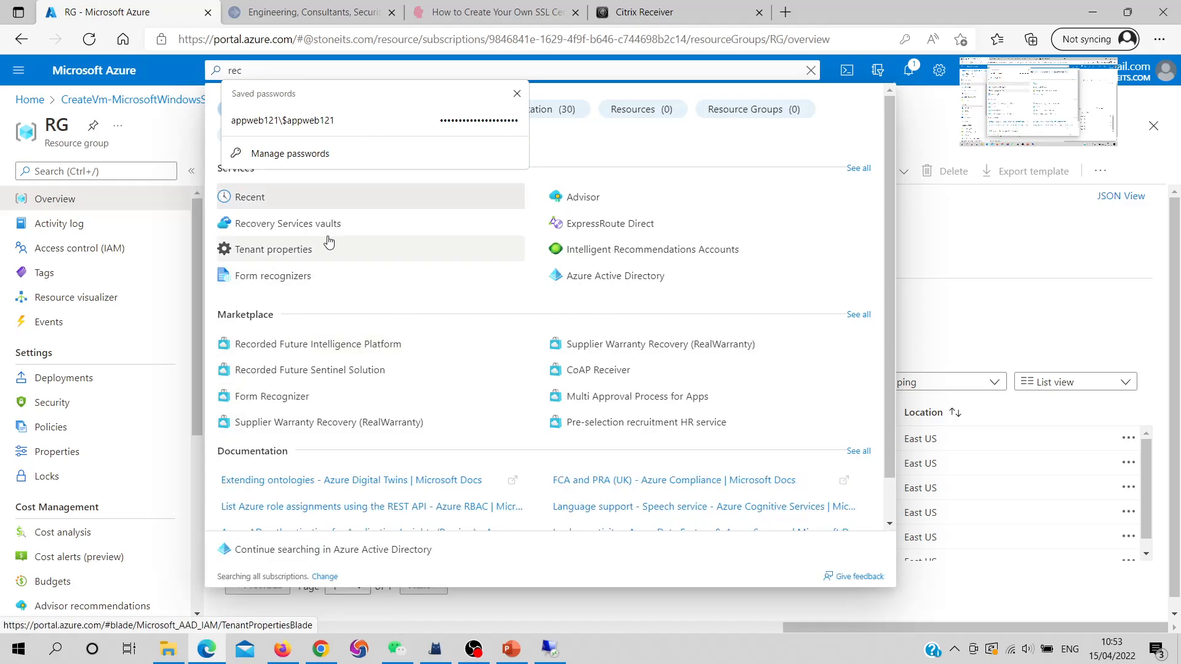
left_click(305, 226)
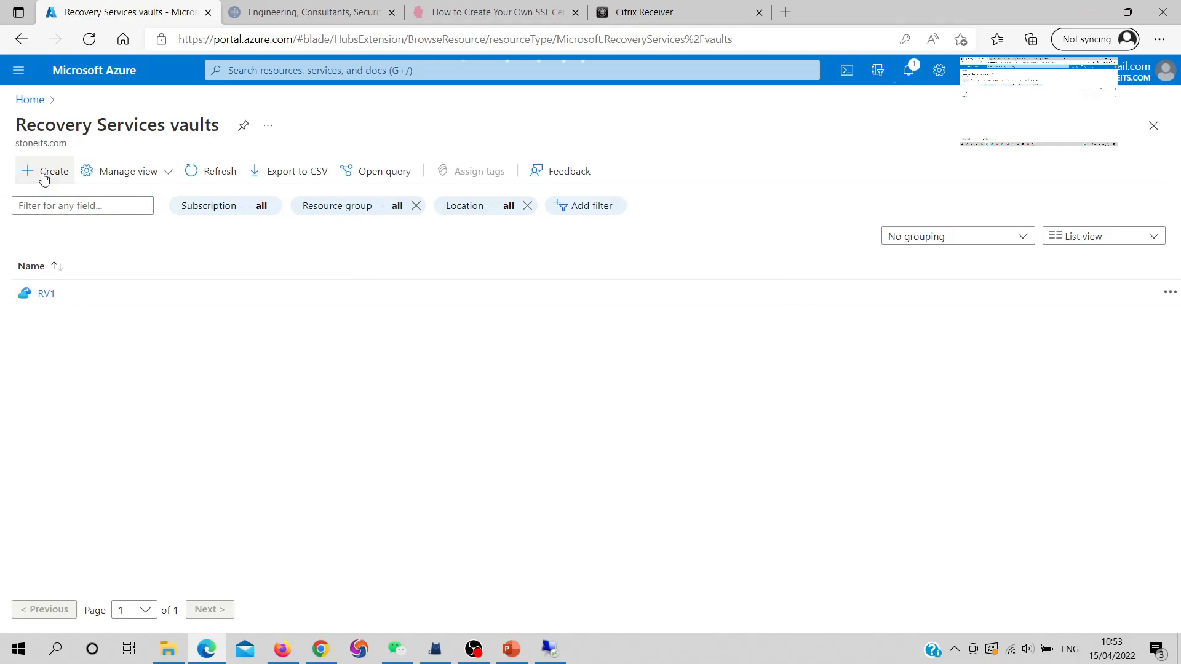
left_click(43, 177)
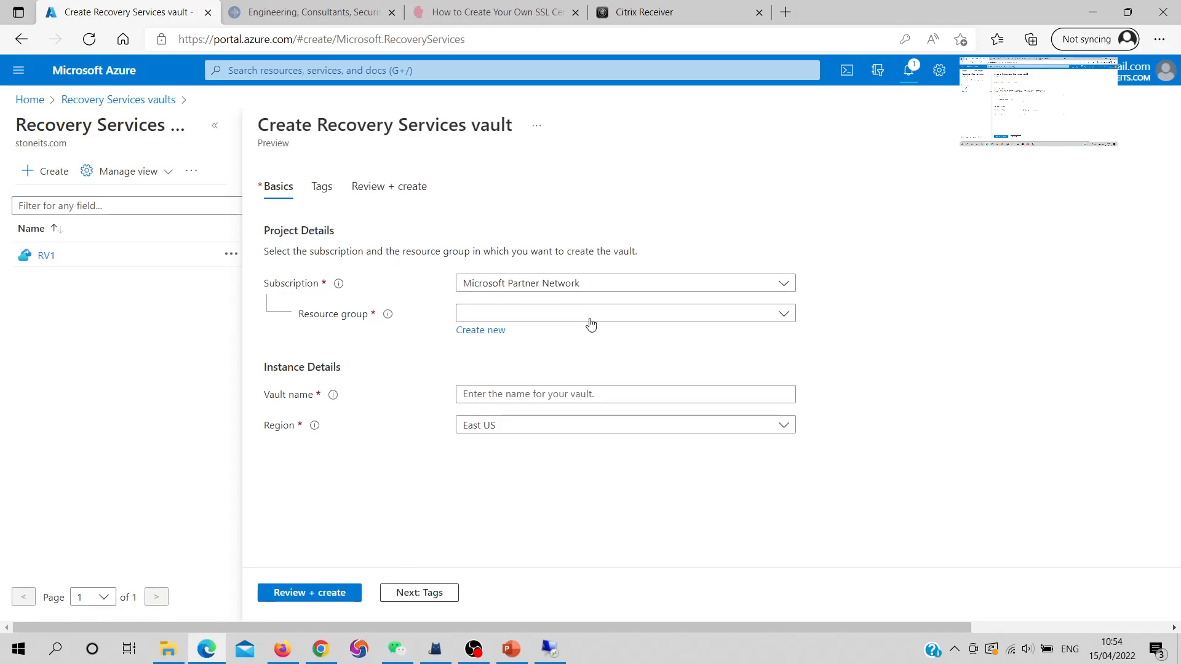
Create a Recovery Services vault named RV in resource group RG, in the East US region
left_click(589, 319)
left_click(476, 444)
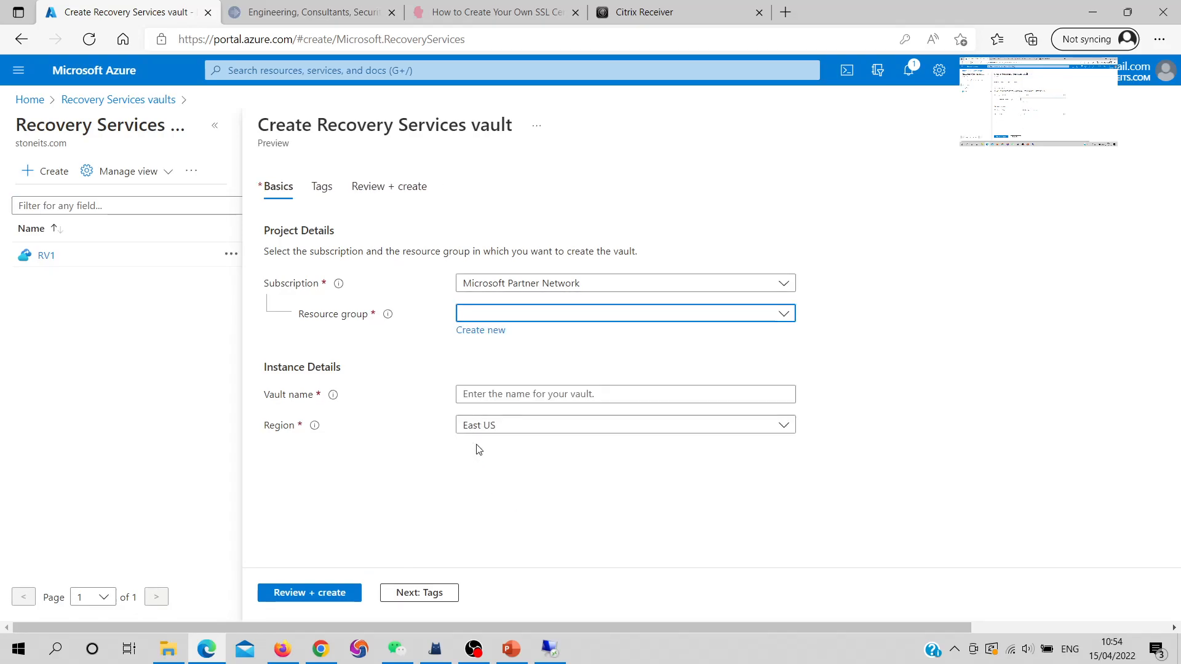
left_click(517, 400)
type("R")
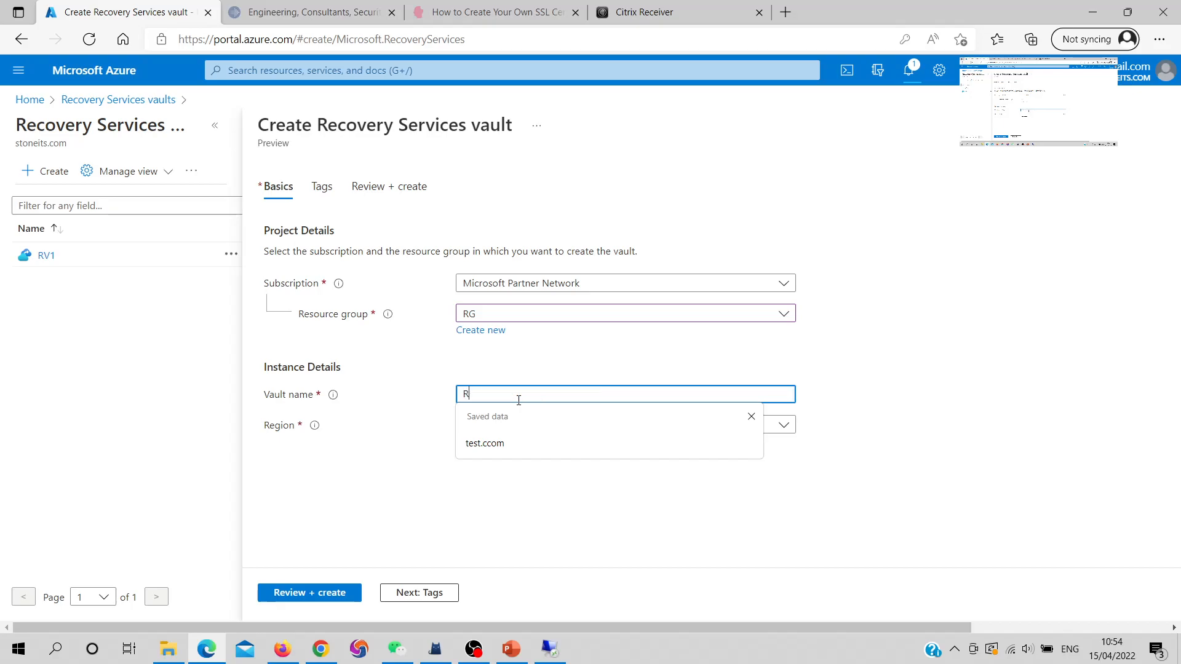
left_click(388, 476)
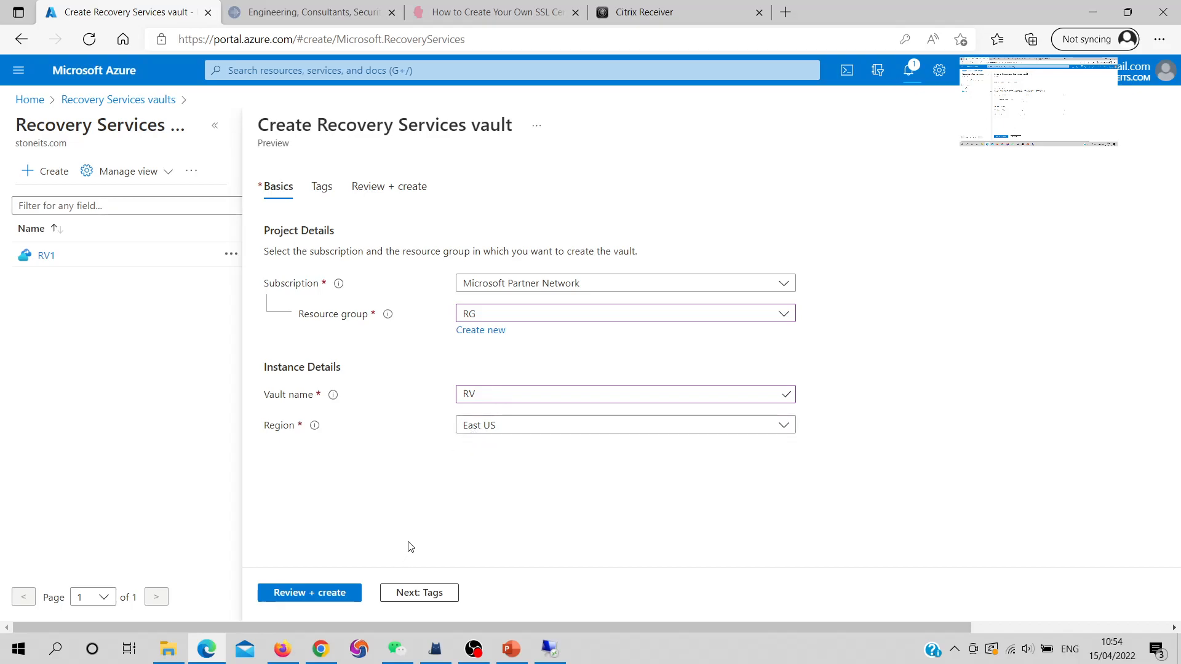
left_click(331, 594)
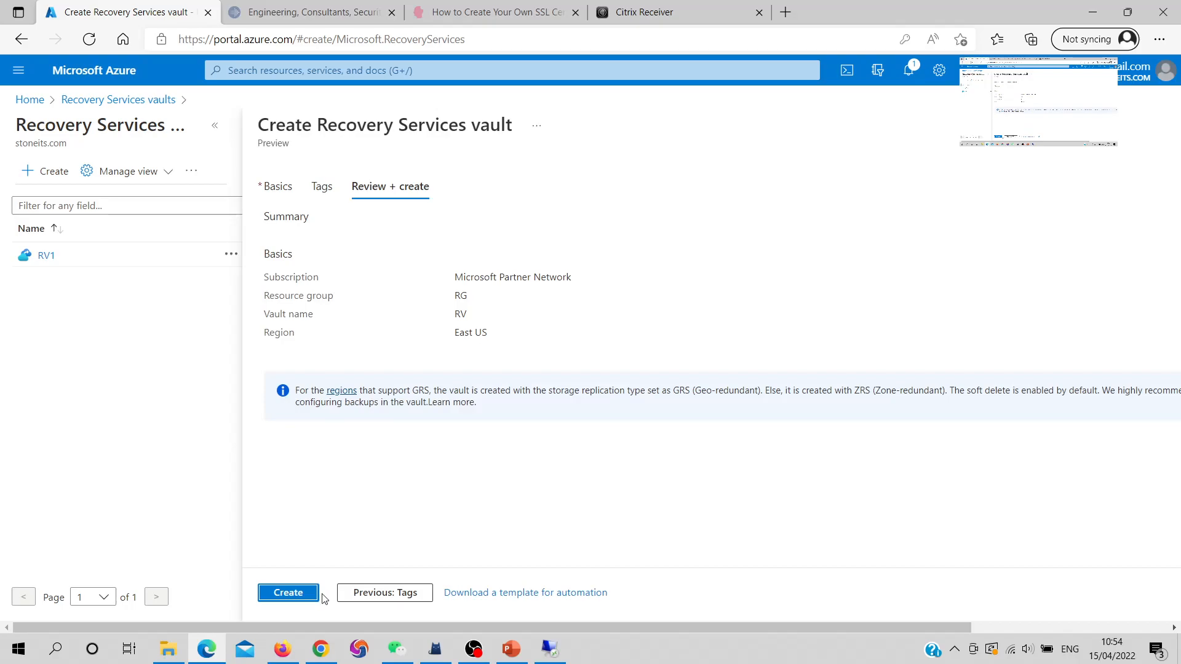
left_click(300, 597)
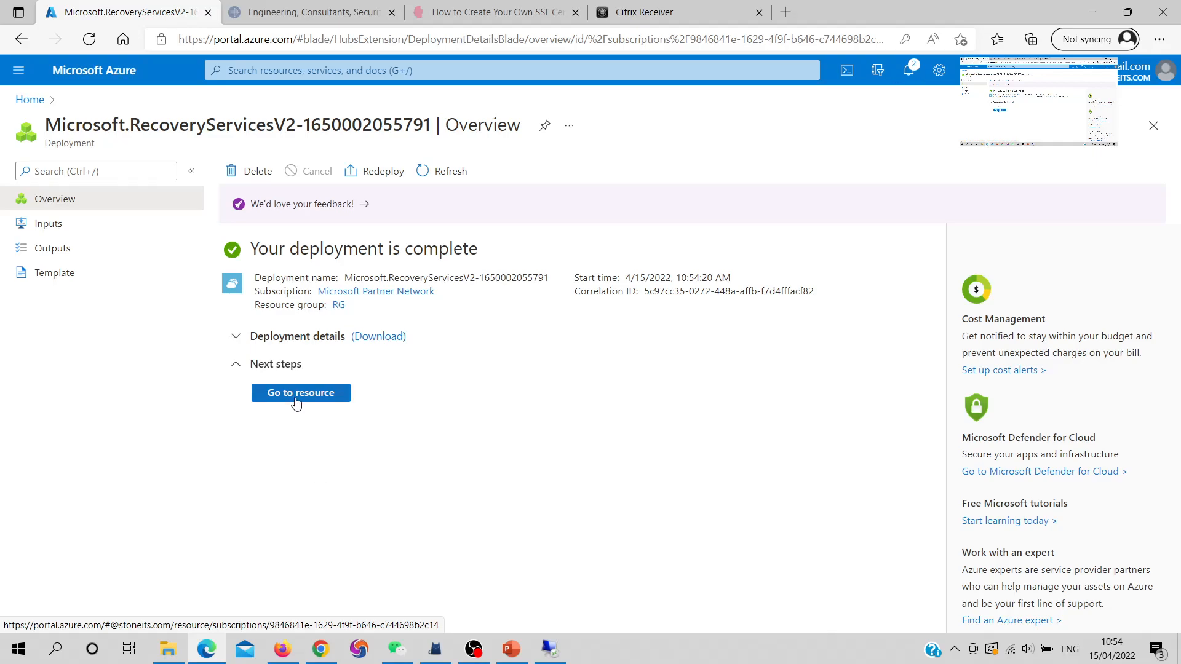
Open the properties of the newly deployed RV vault and check its status and location
left_click(294, 397)
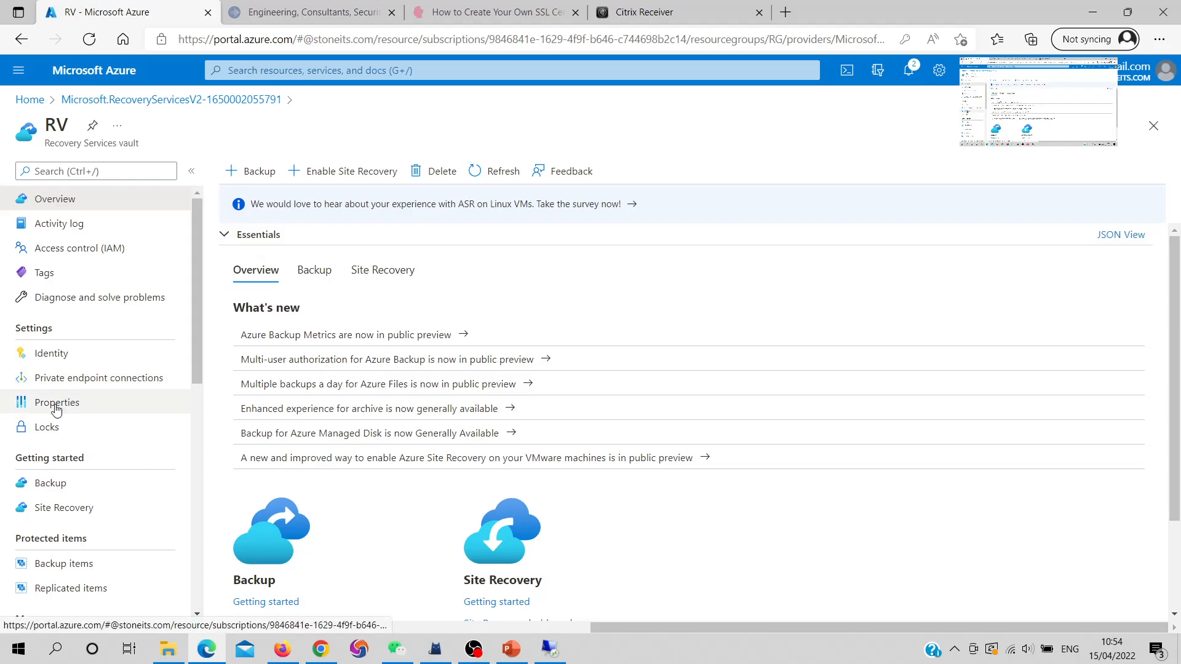
left_click(83, 413)
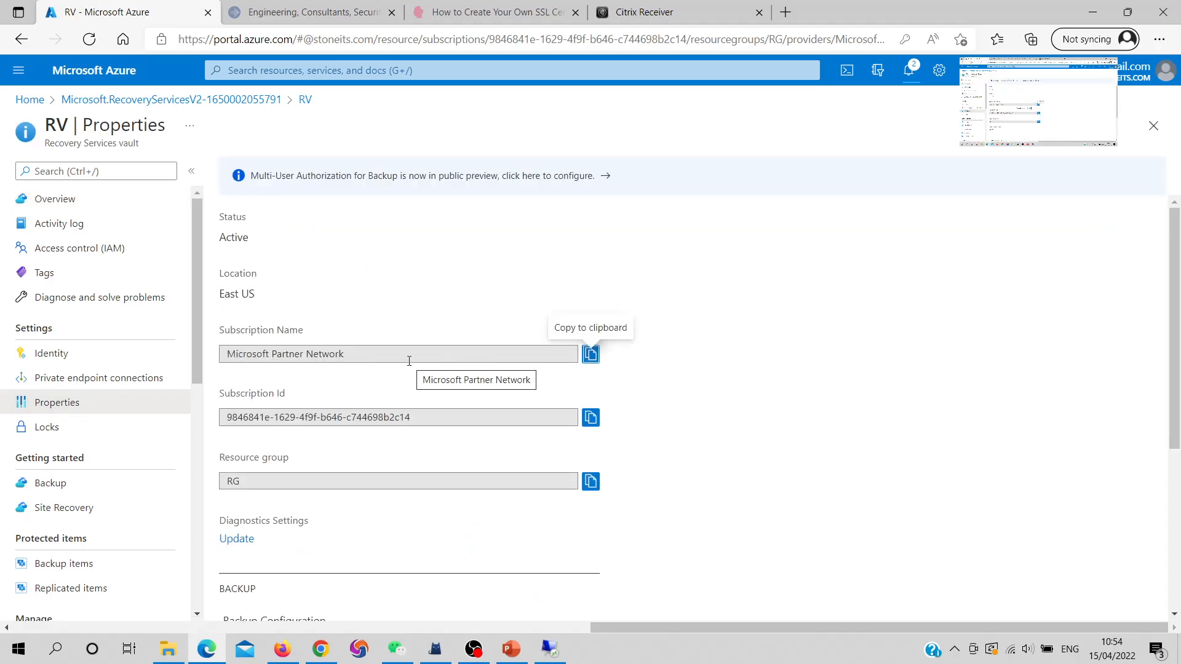
scroll(409, 361, "down", 1)
scroll(245, 243, "up", 1)
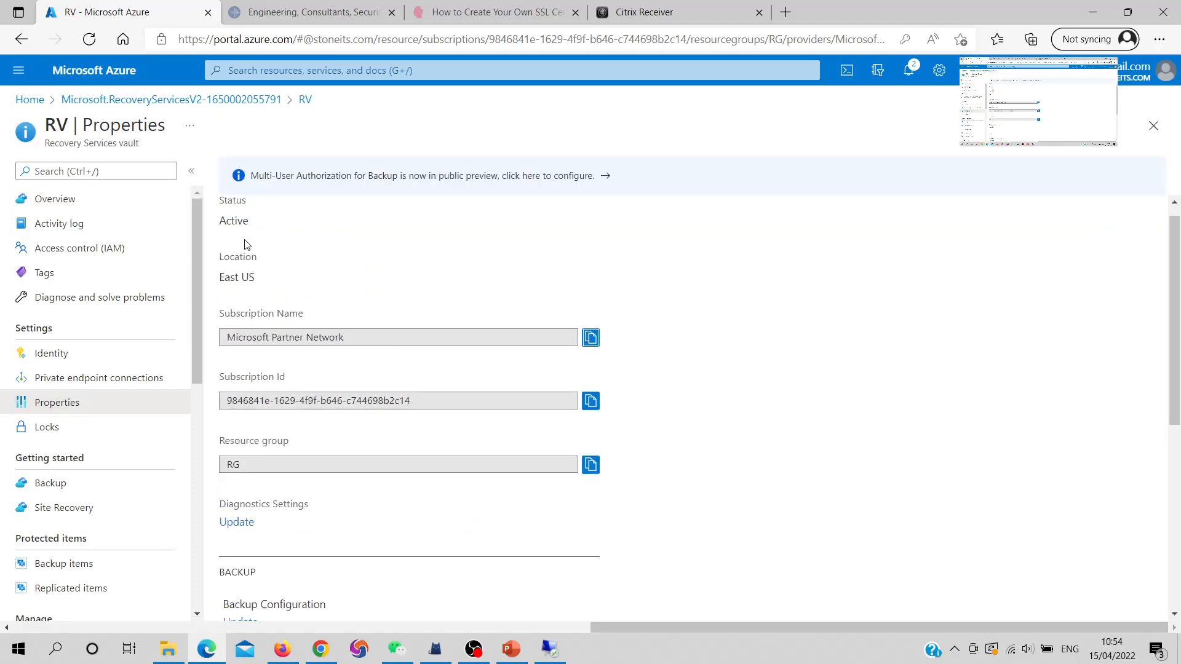
left_click_drag(227, 239, 248, 238)
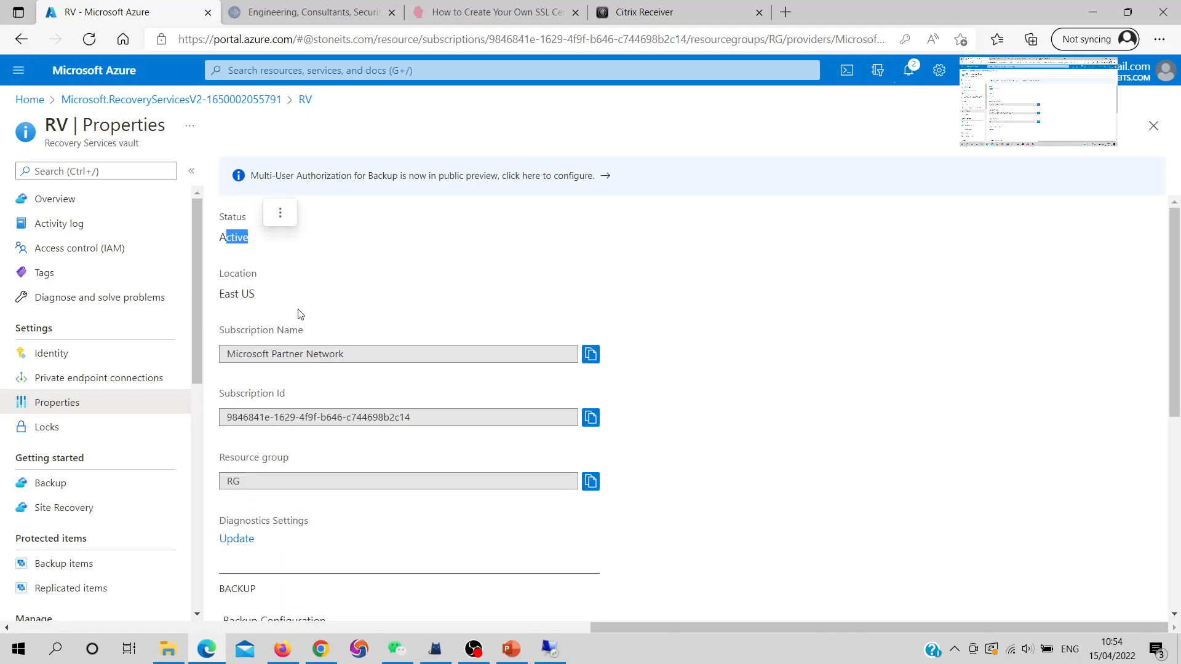
left_click_drag(255, 295, 221, 294)
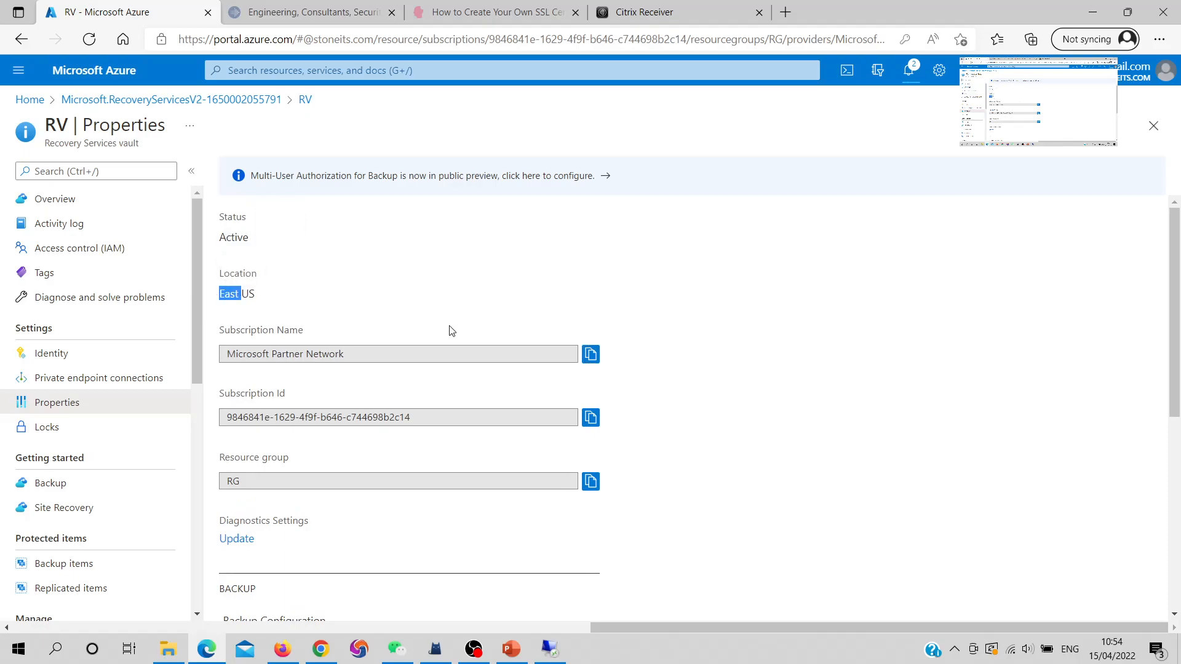
Update the vault's backup configuration to Geo-redundant storage replication with Cross Region Restore enabled, and save it
scroll(430, 335, "down", 3)
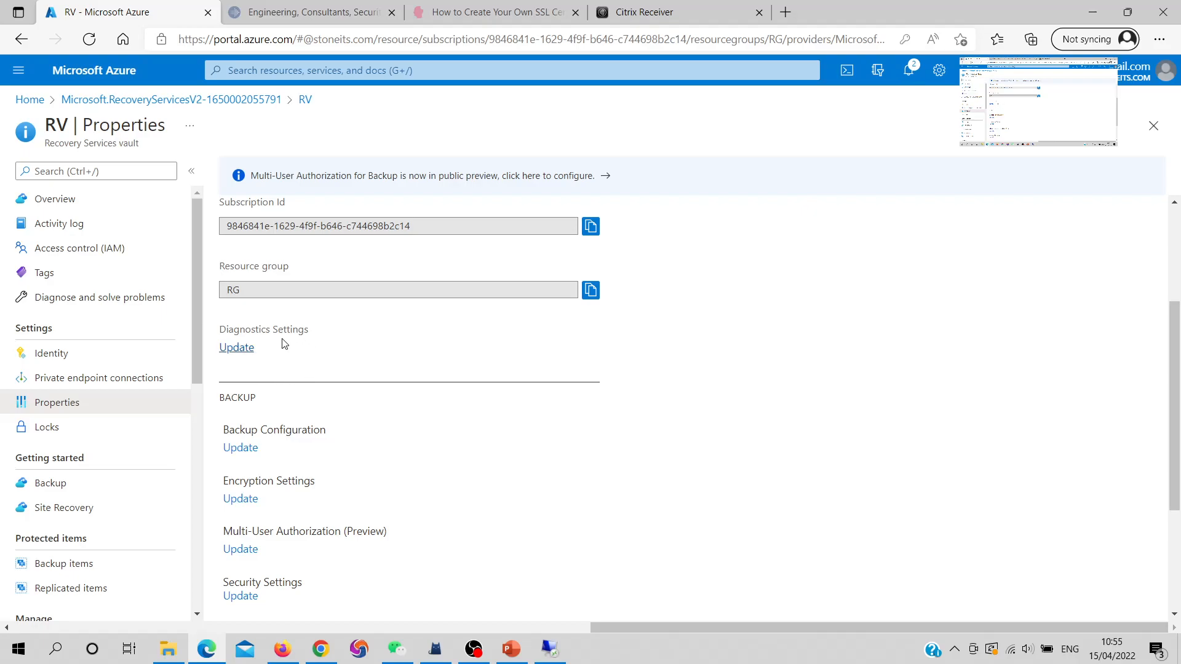
scroll(304, 362, "down", 2)
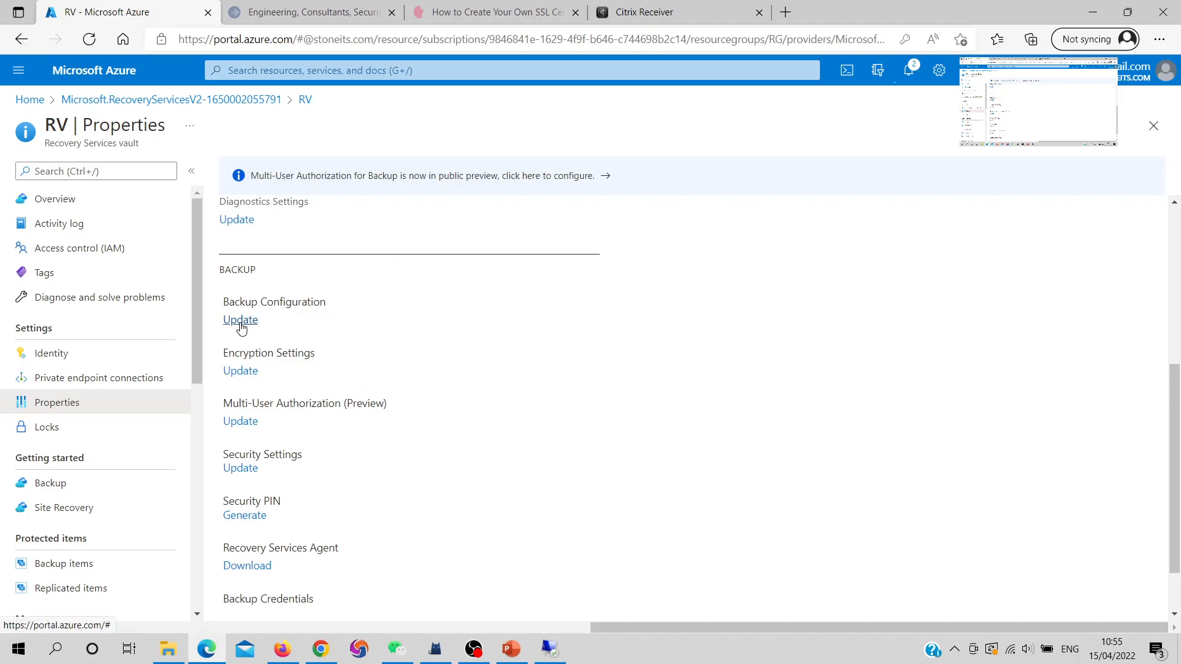
left_click(241, 329)
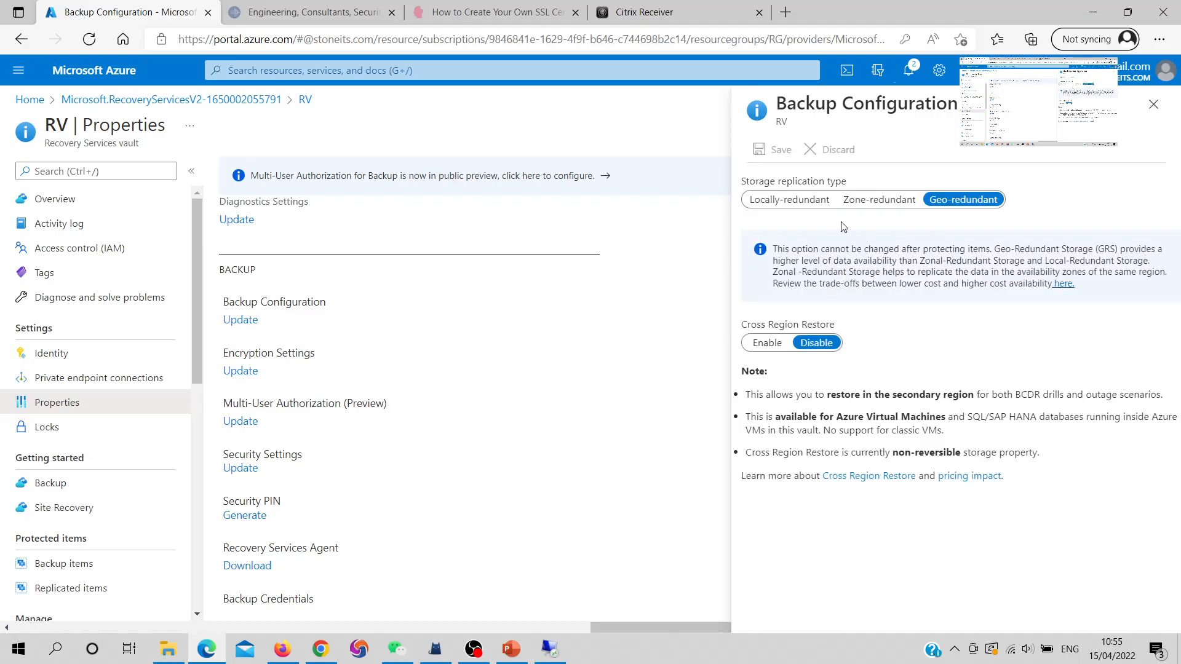
left_click(792, 201)
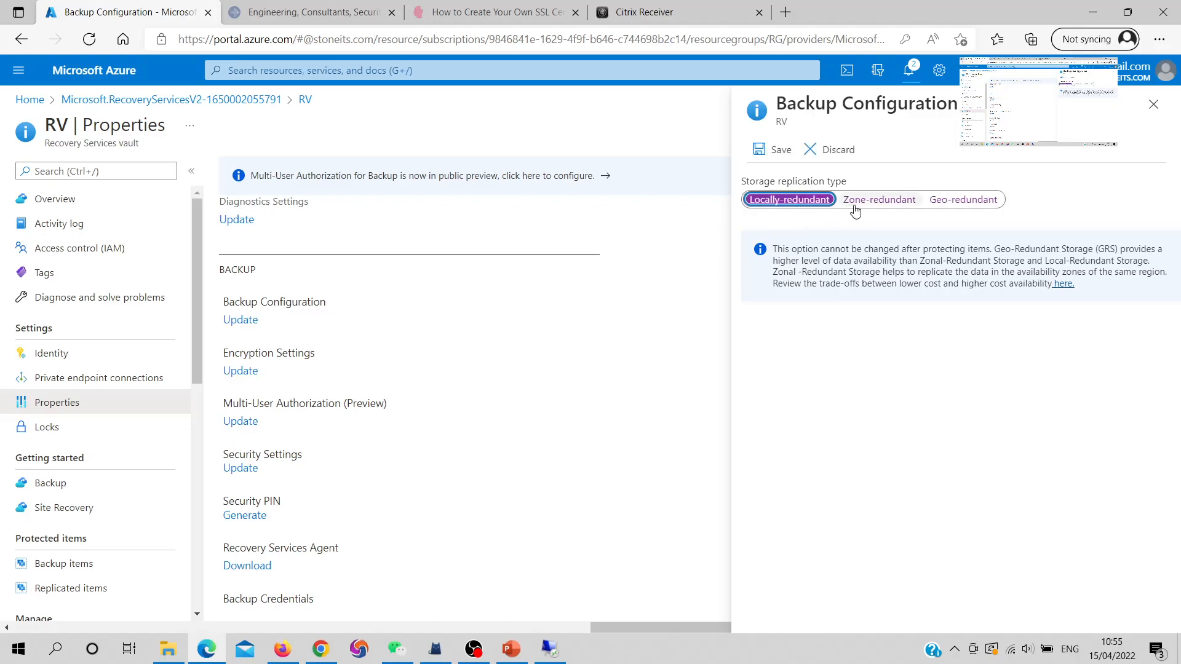
left_click(904, 208)
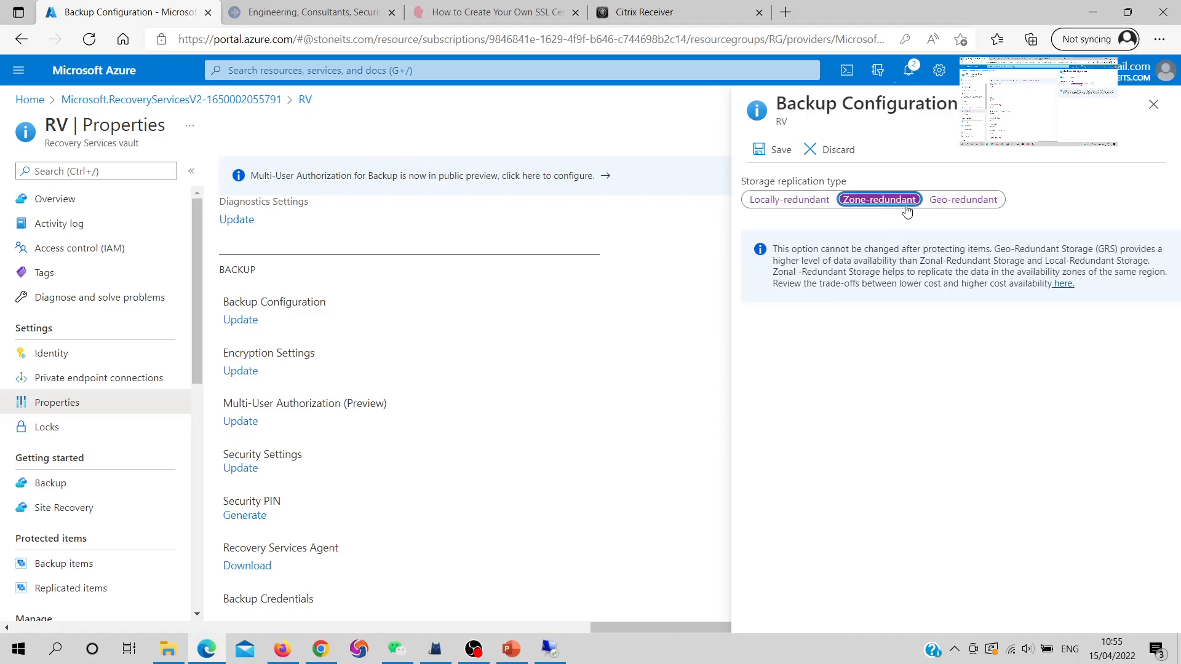
left_click(970, 208)
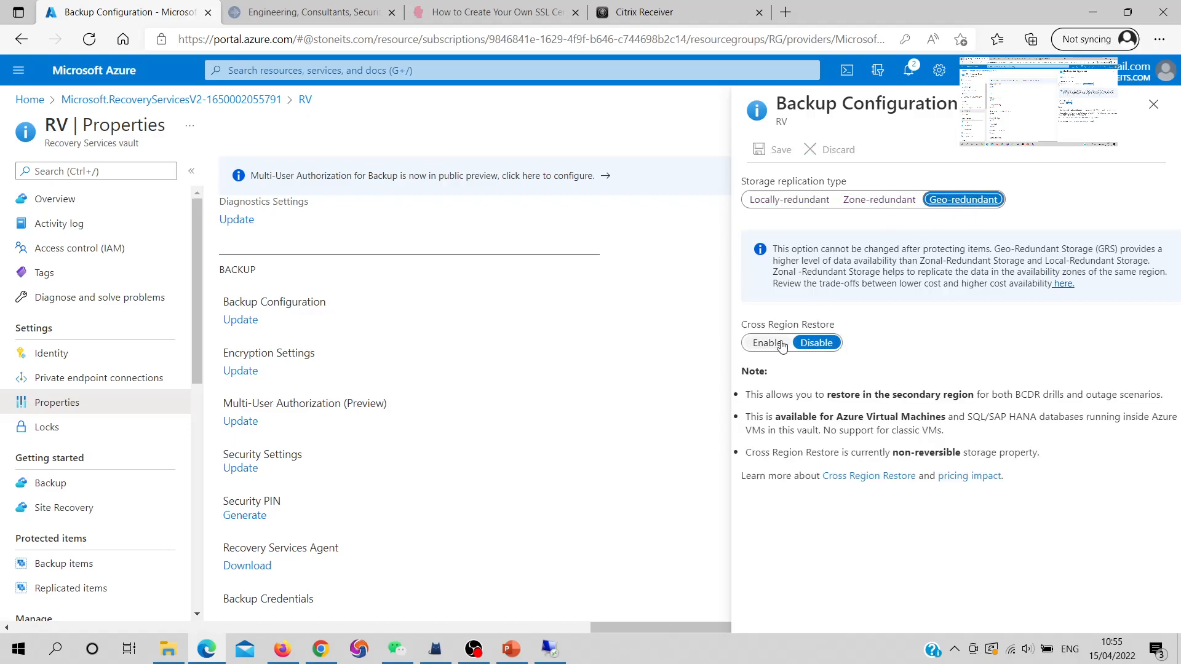
left_click(779, 348)
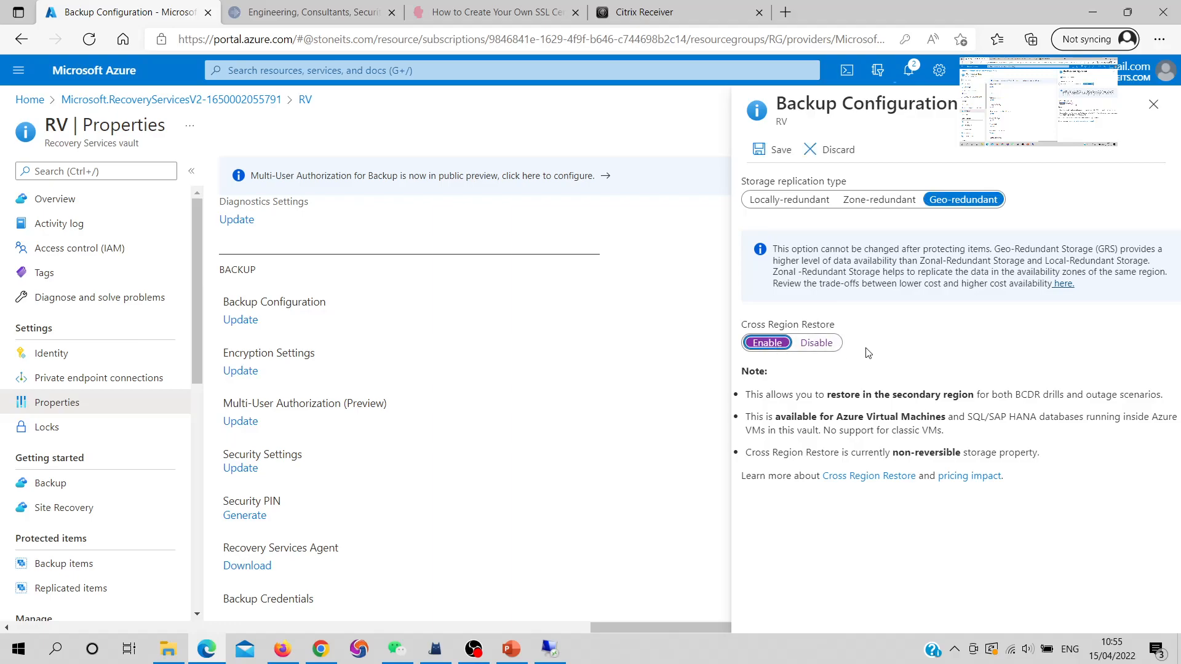
left_click(775, 153)
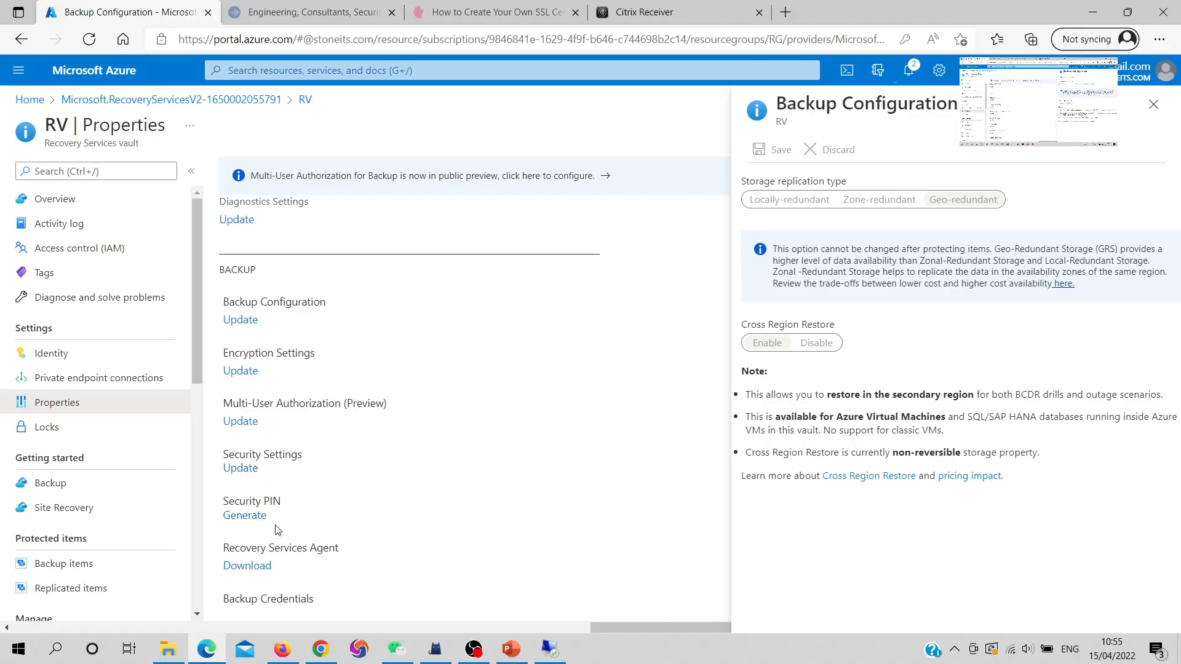
Review the vault's Soft Delete and Security Features settings without changing them, and return to the vault overview
left_click(240, 468)
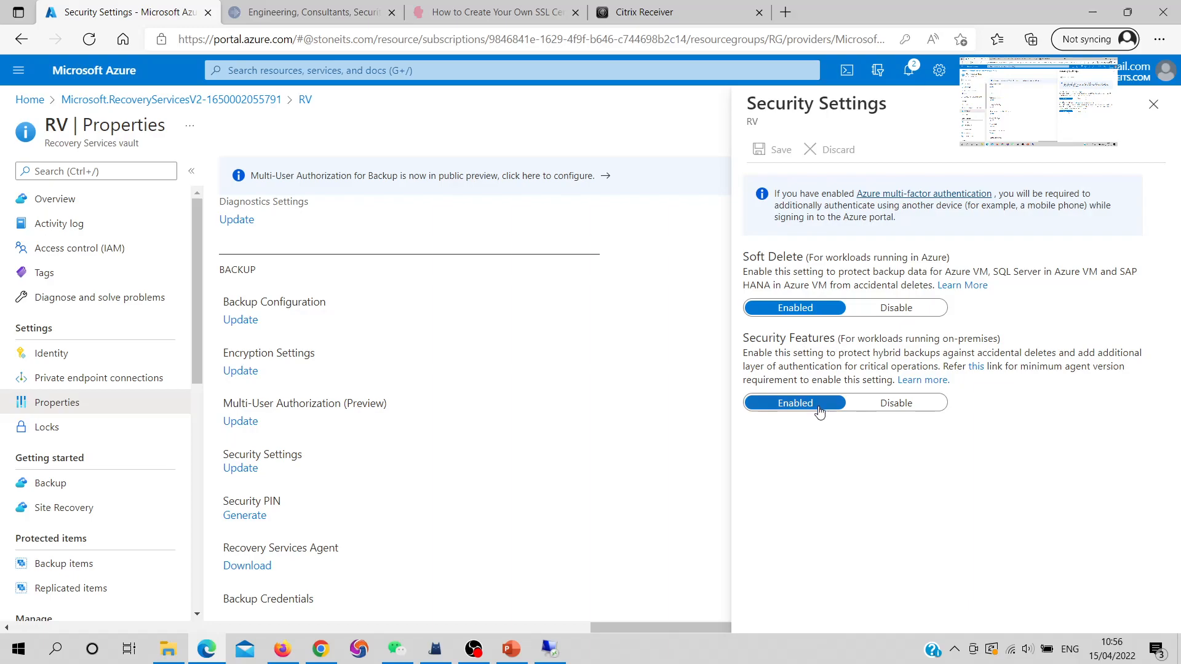
left_click(1154, 110)
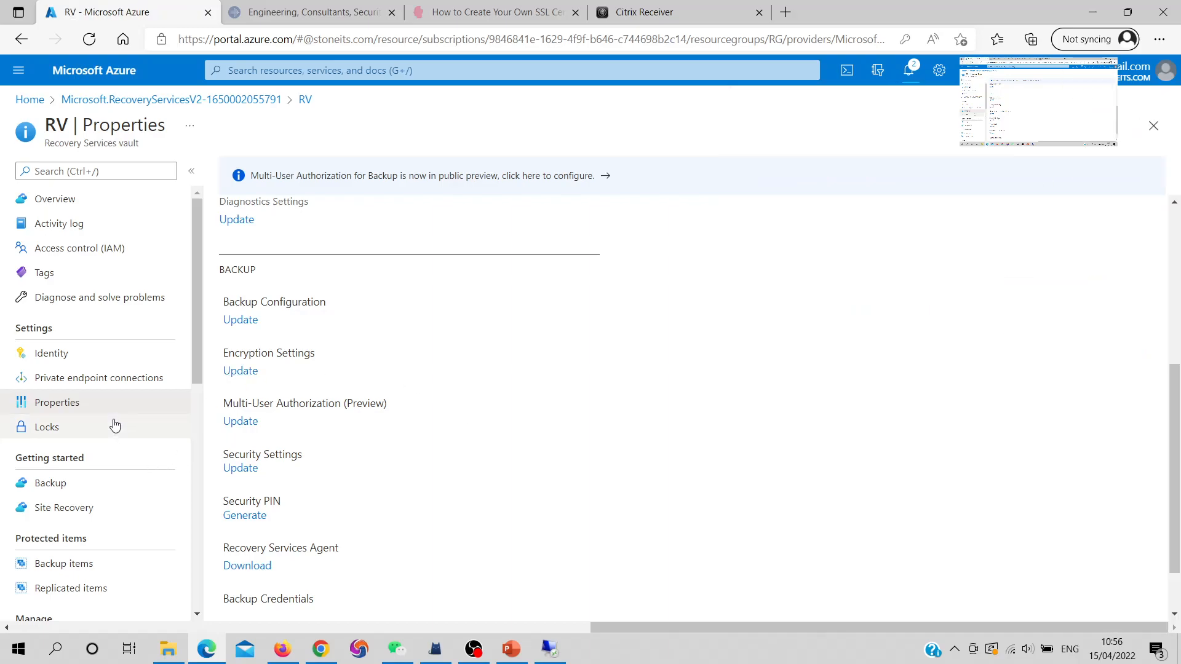
left_click(92, 203)
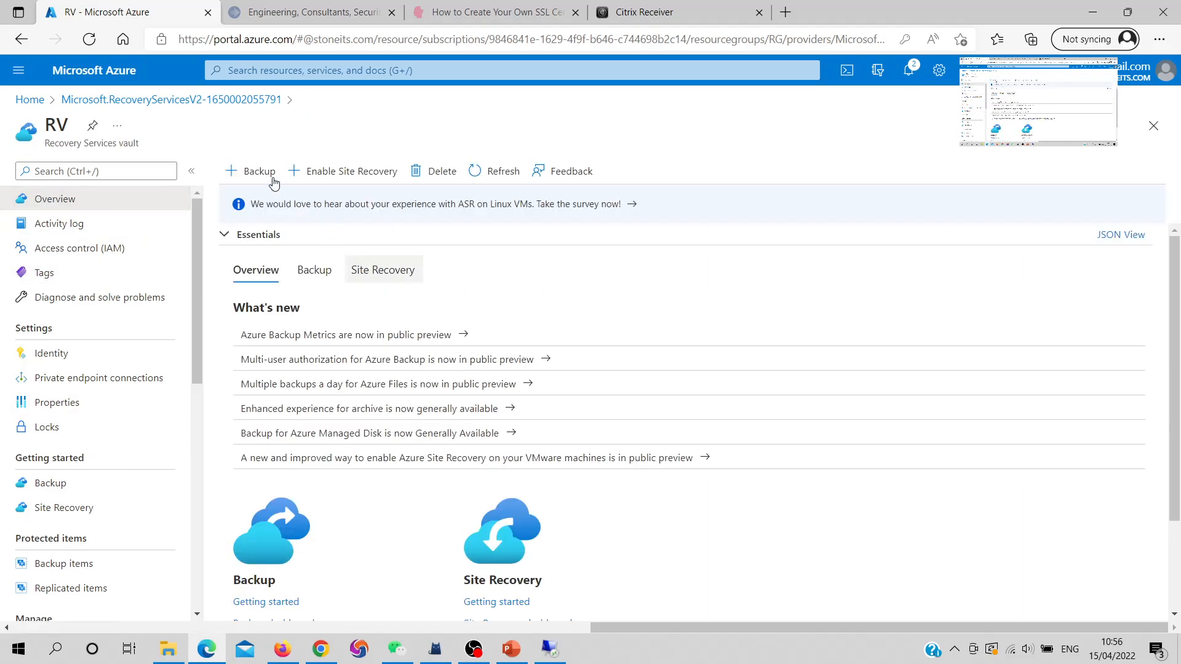
Set the vault's backup goal to a virtual machine running in Azure and proceed to configuring the backup
left_click(236, 178)
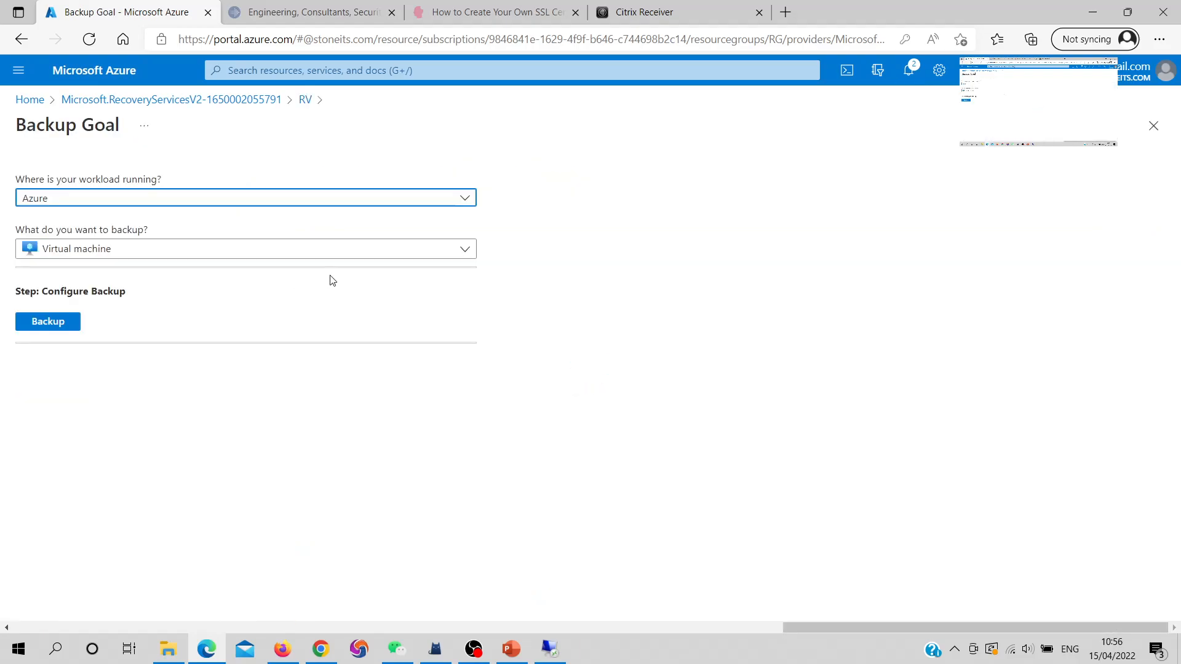
left_click(273, 211)
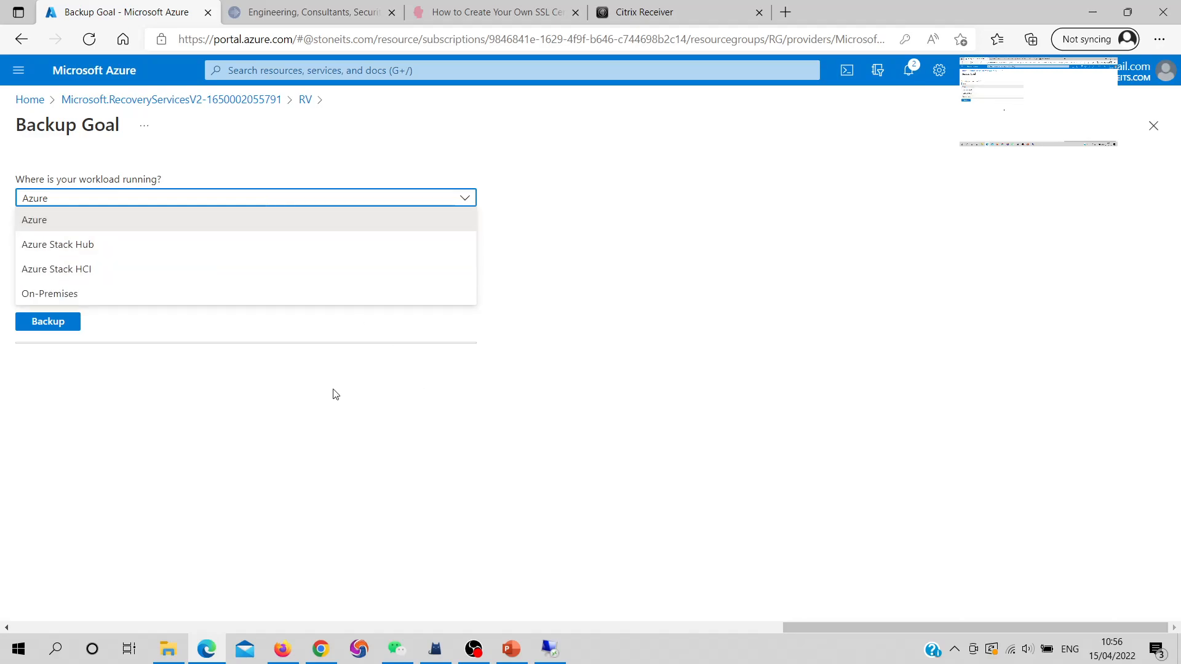
left_click(233, 384)
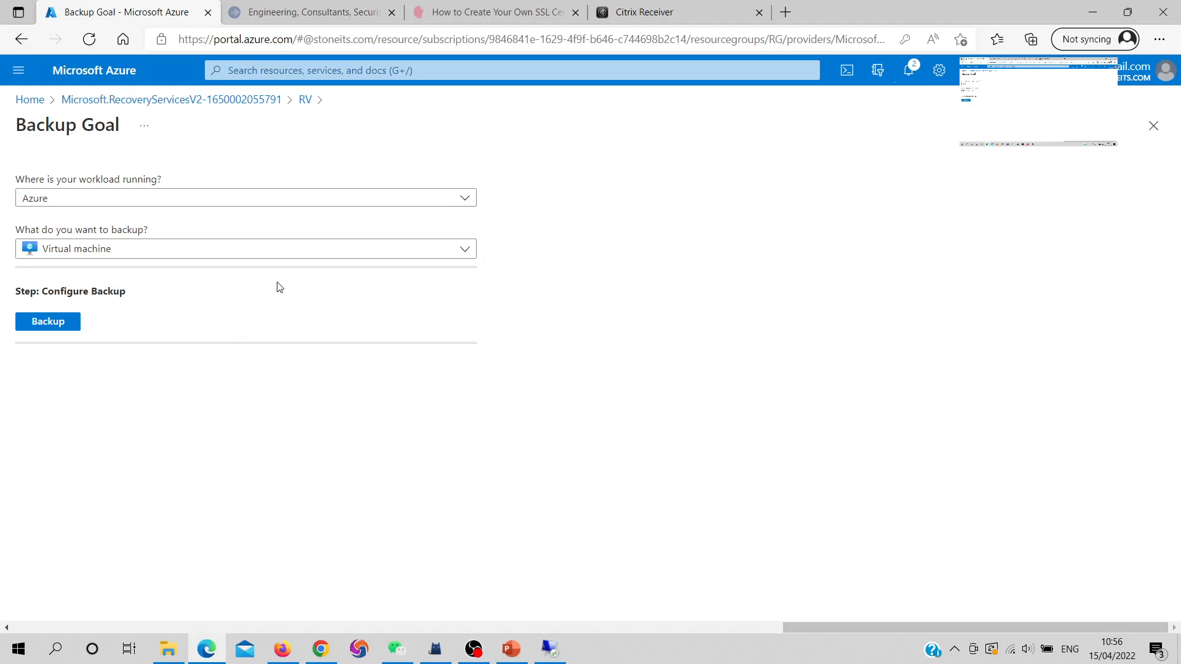
left_click(298, 256)
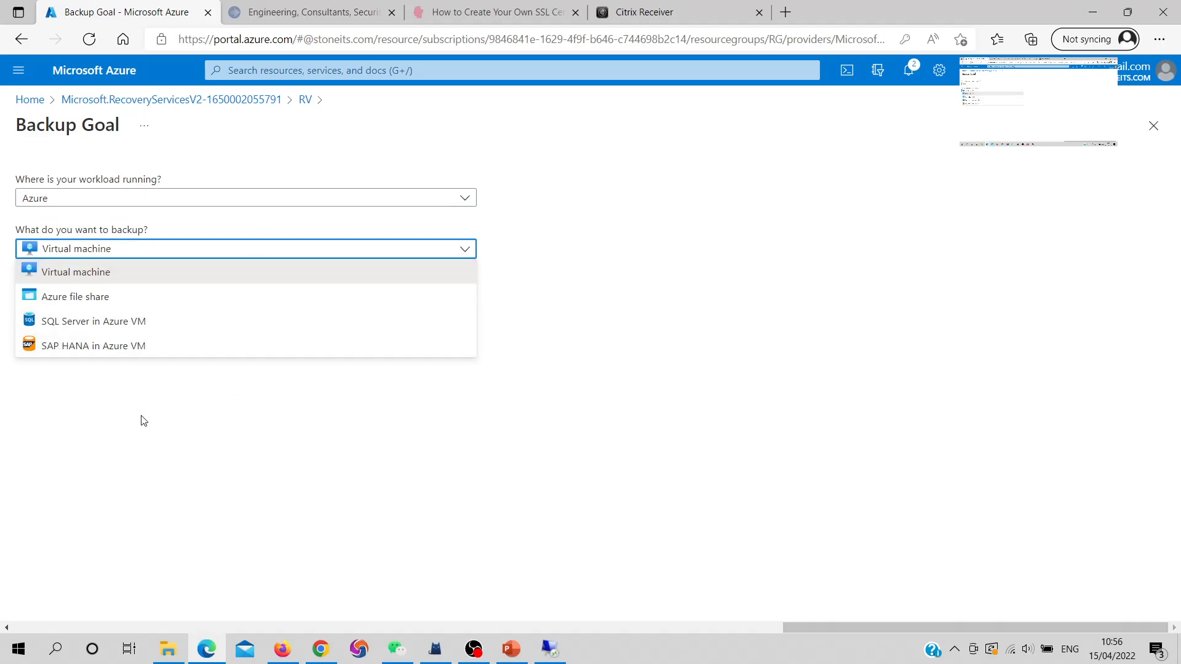
left_click(76, 275)
left_click(58, 329)
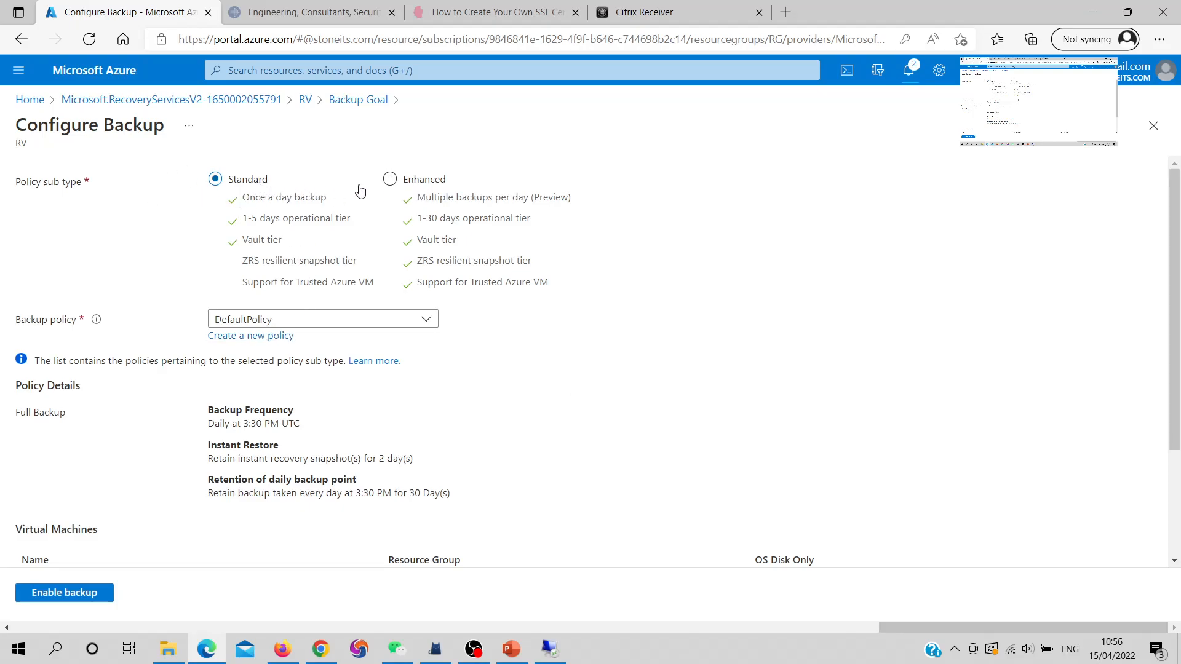
Choose the Standard policy sub type and start a new backup policy named Policy1
left_click(435, 182)
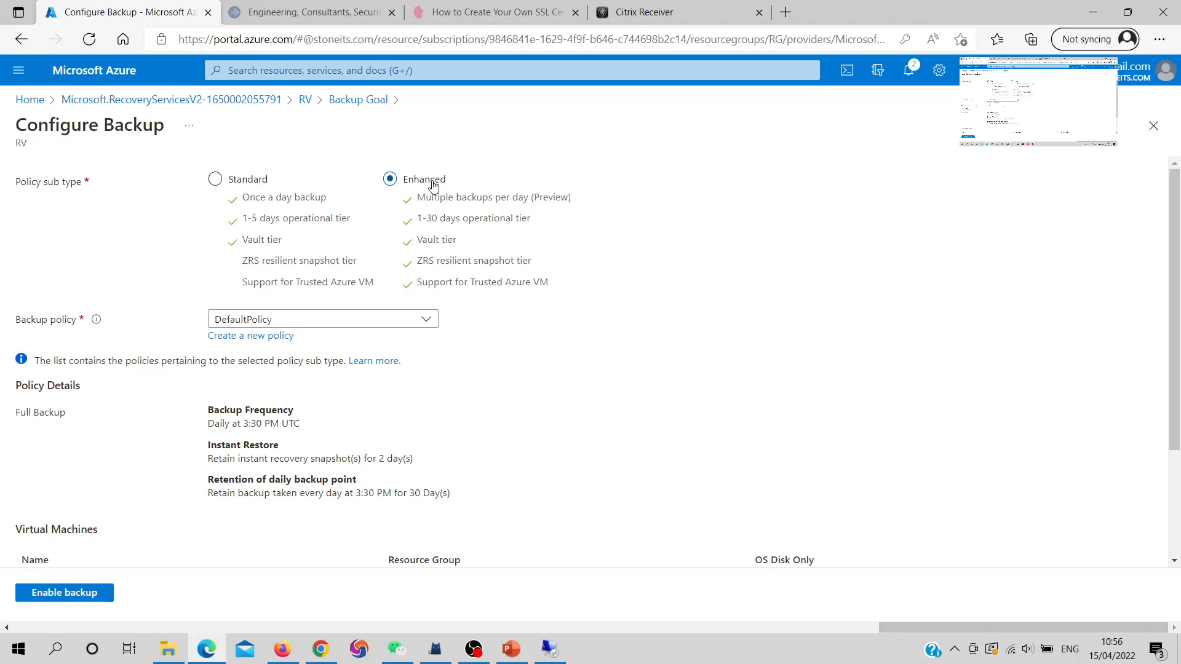
left_click(249, 185)
left_click(267, 339)
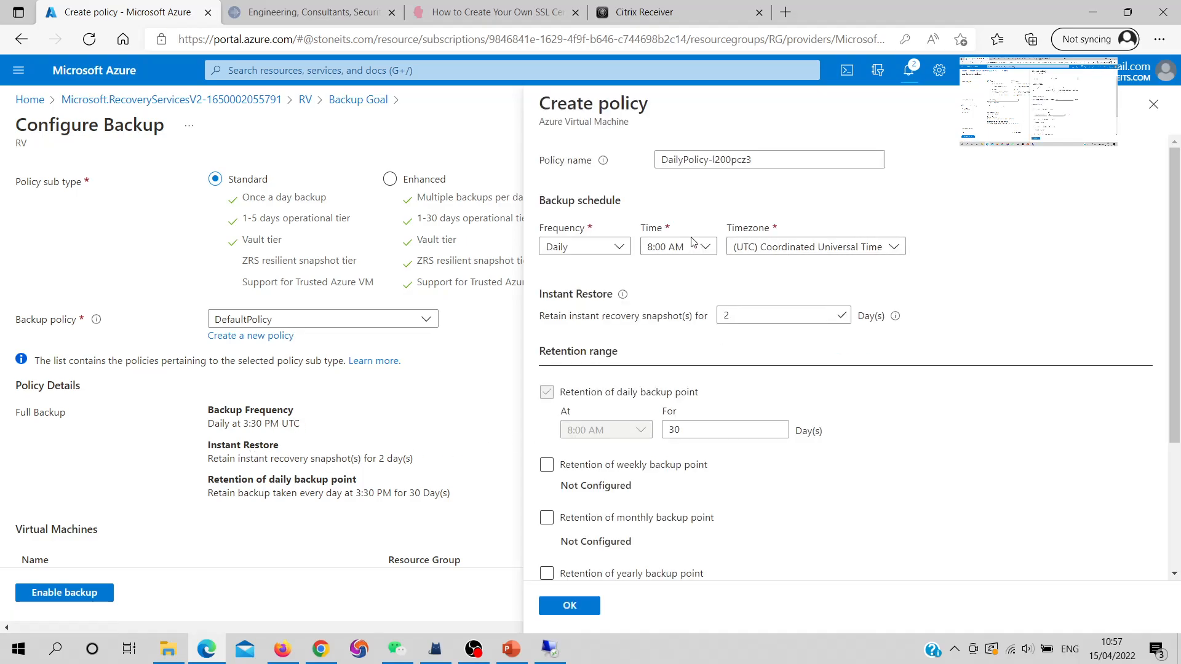
left_click(678, 259)
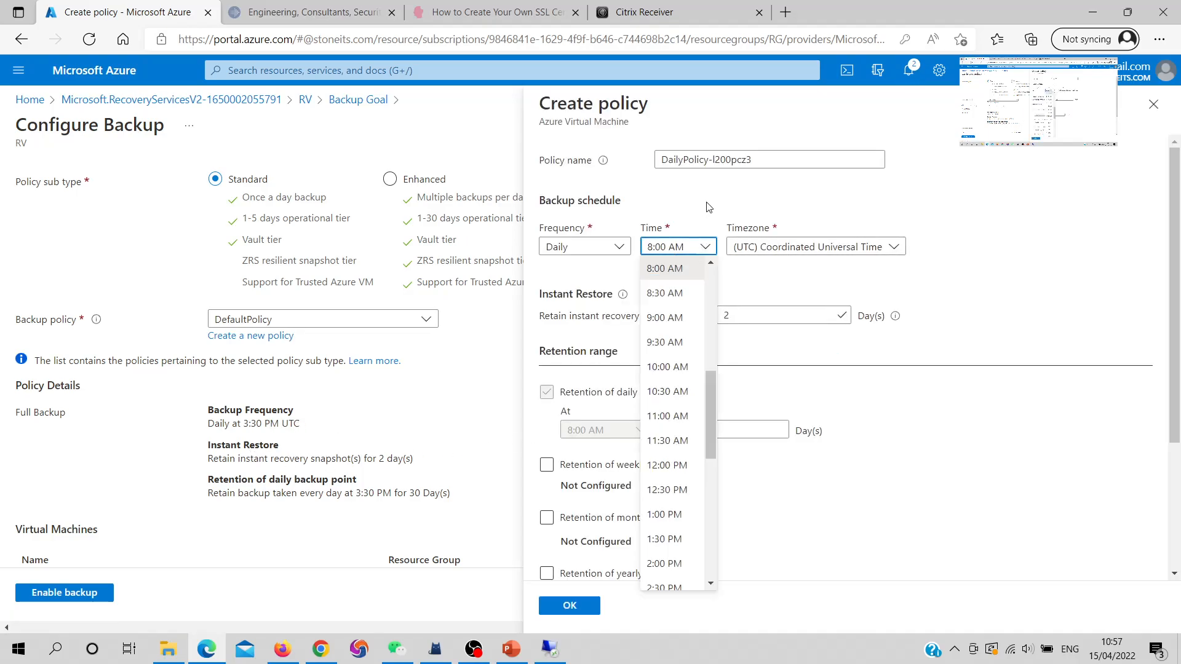
left_click(741, 160)
left_click_drag(770, 159, 607, 161)
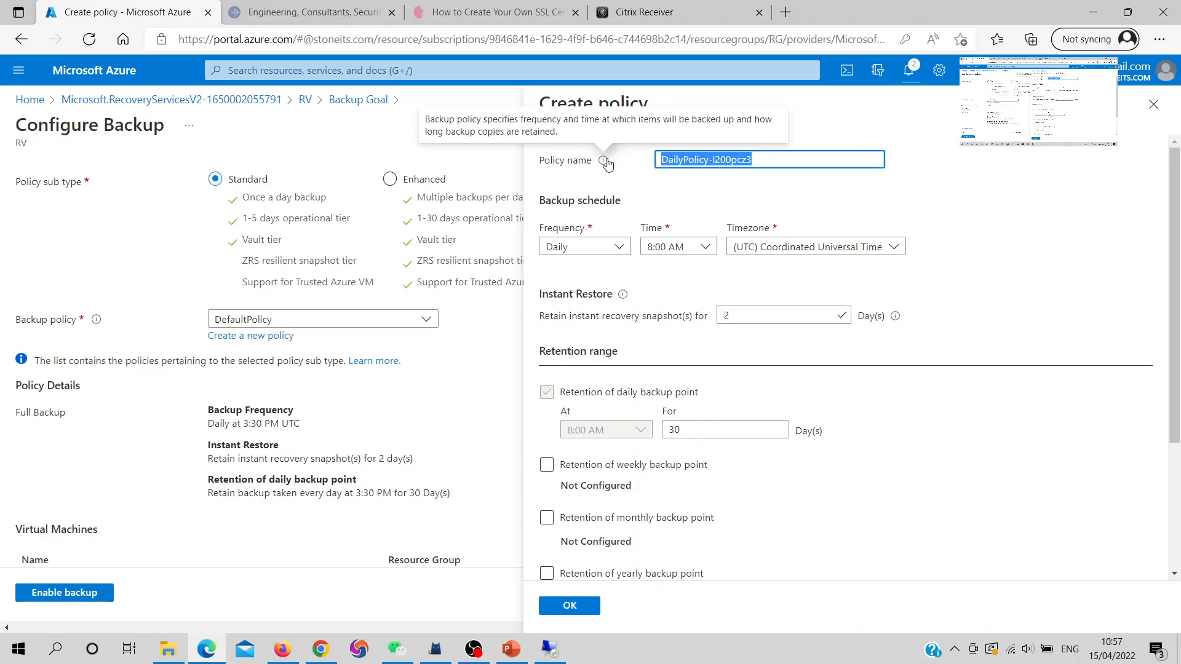
type("Policy1")
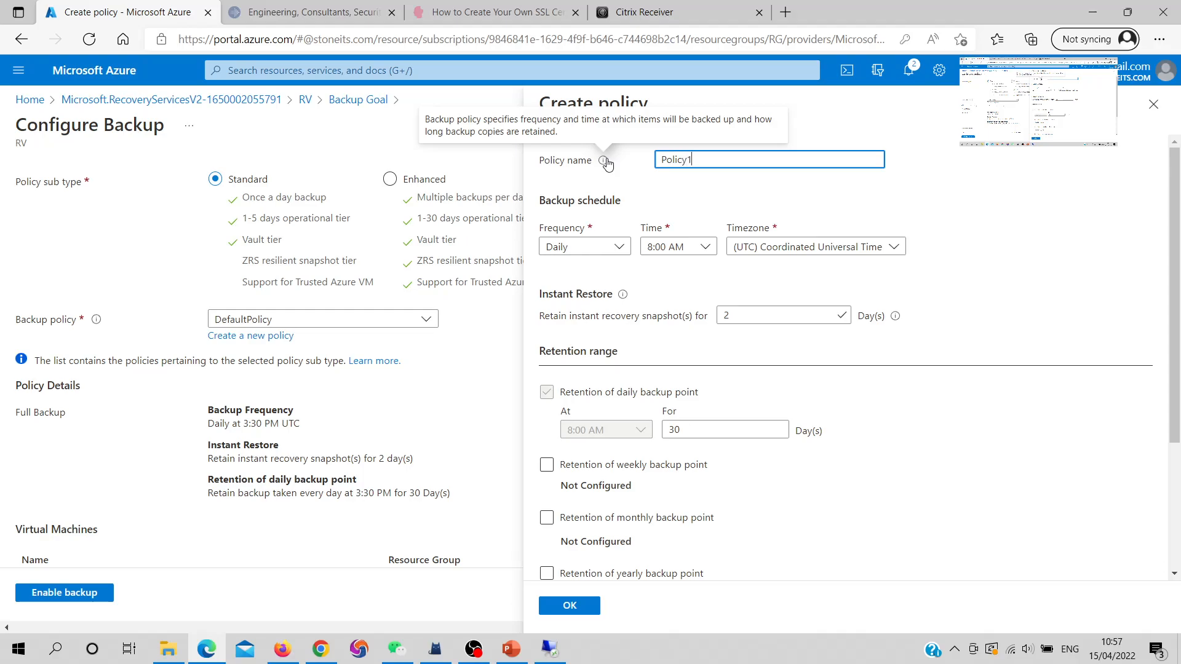
Set the Policy1 backup schedule to Daily at 10:30 AM in the (UTC+08:00) Kuala Lumpur, Singapore timezone
left_click(610, 247)
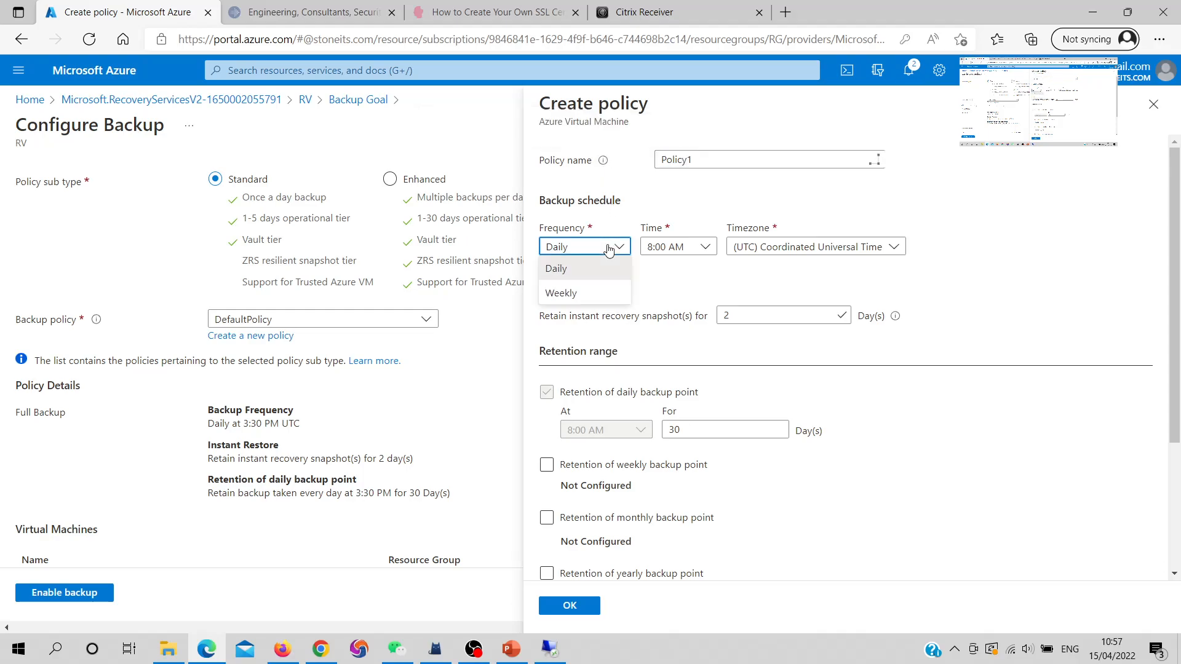
left_click(589, 294)
left_click(627, 249)
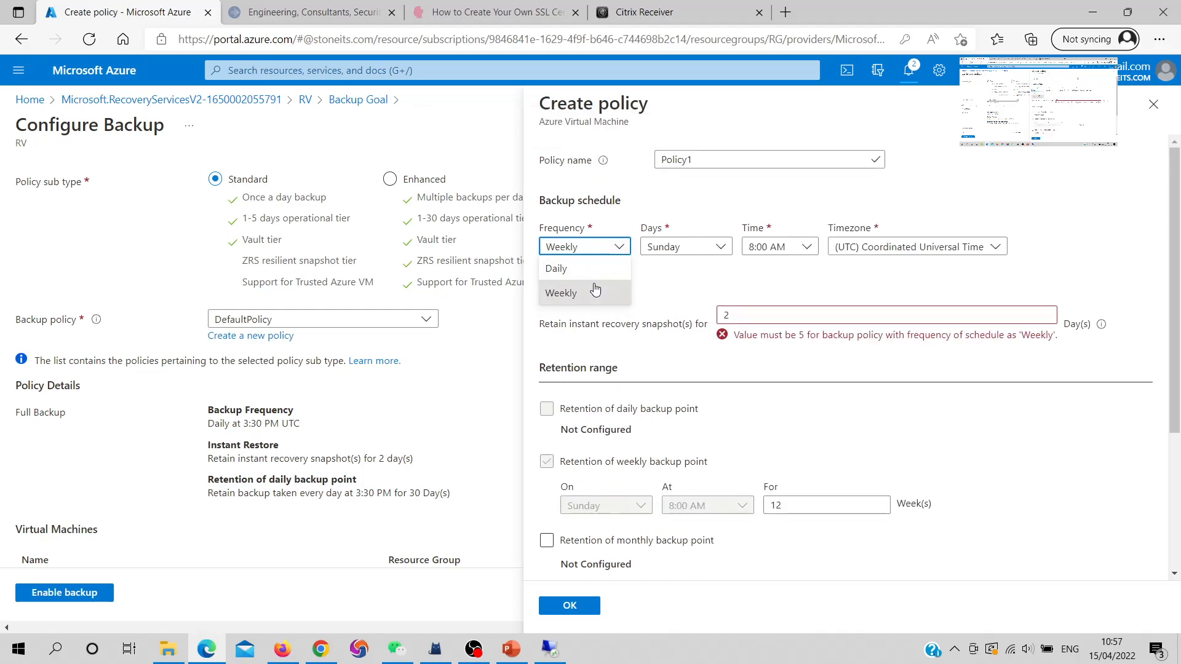
left_click(588, 268)
left_click(705, 247)
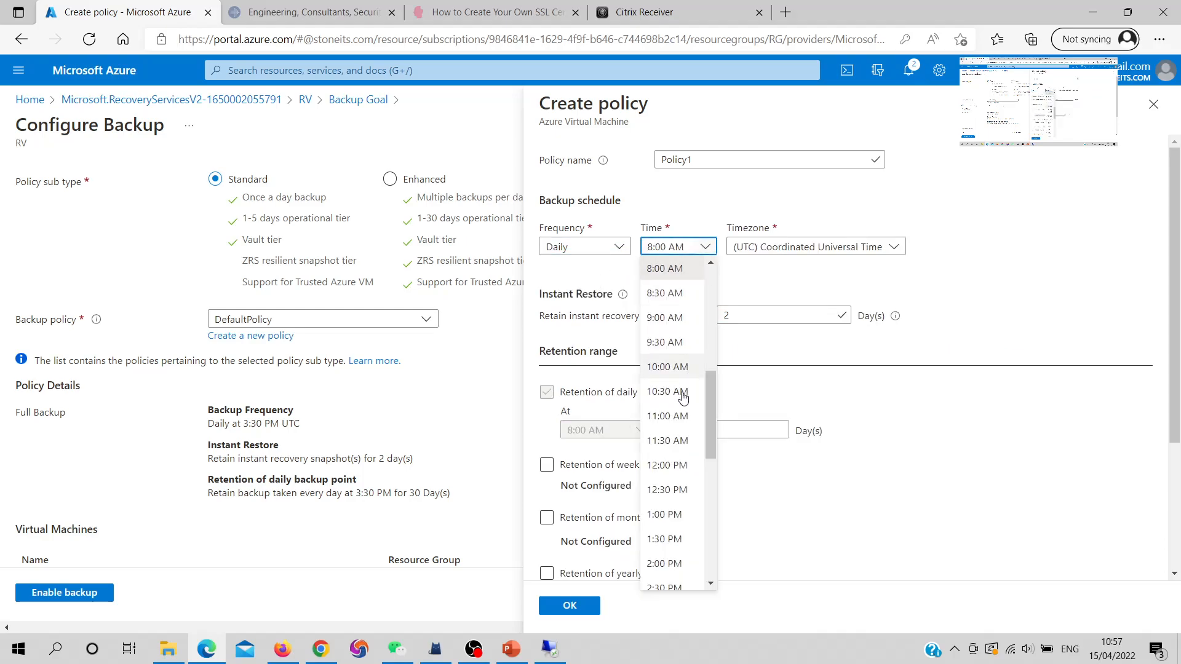
left_click(669, 393)
left_click(829, 249)
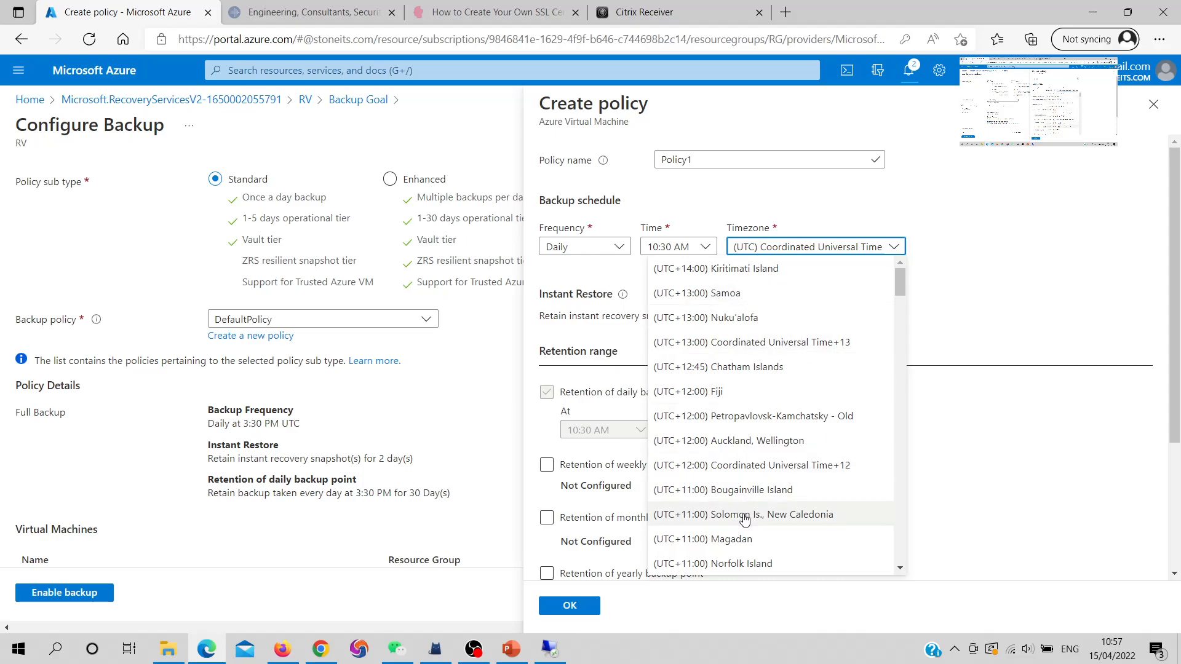
scroll(773, 487, "down", 2)
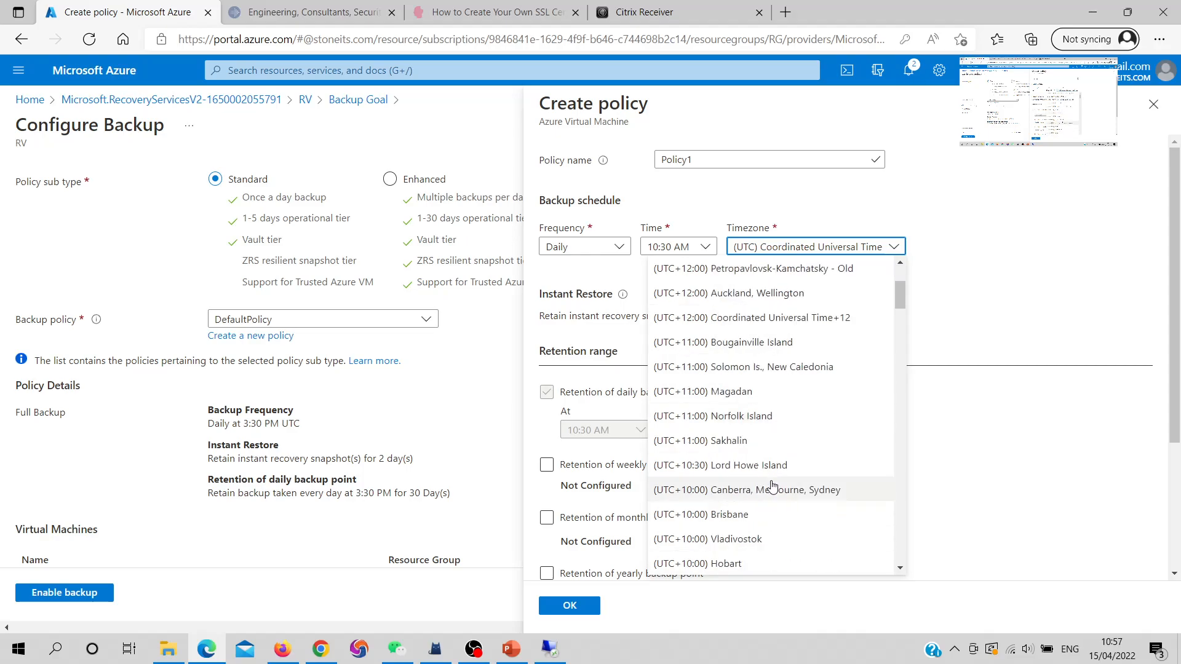
scroll(753, 492, "down", 2)
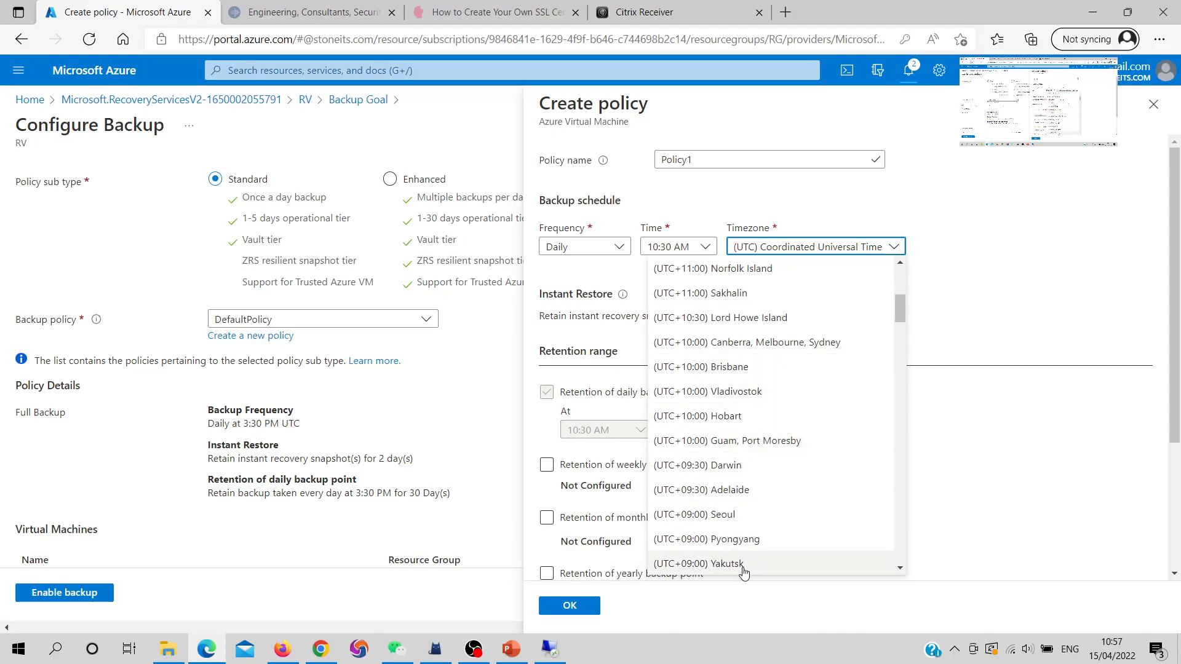
scroll(748, 541, "down", 2)
left_click(744, 540)
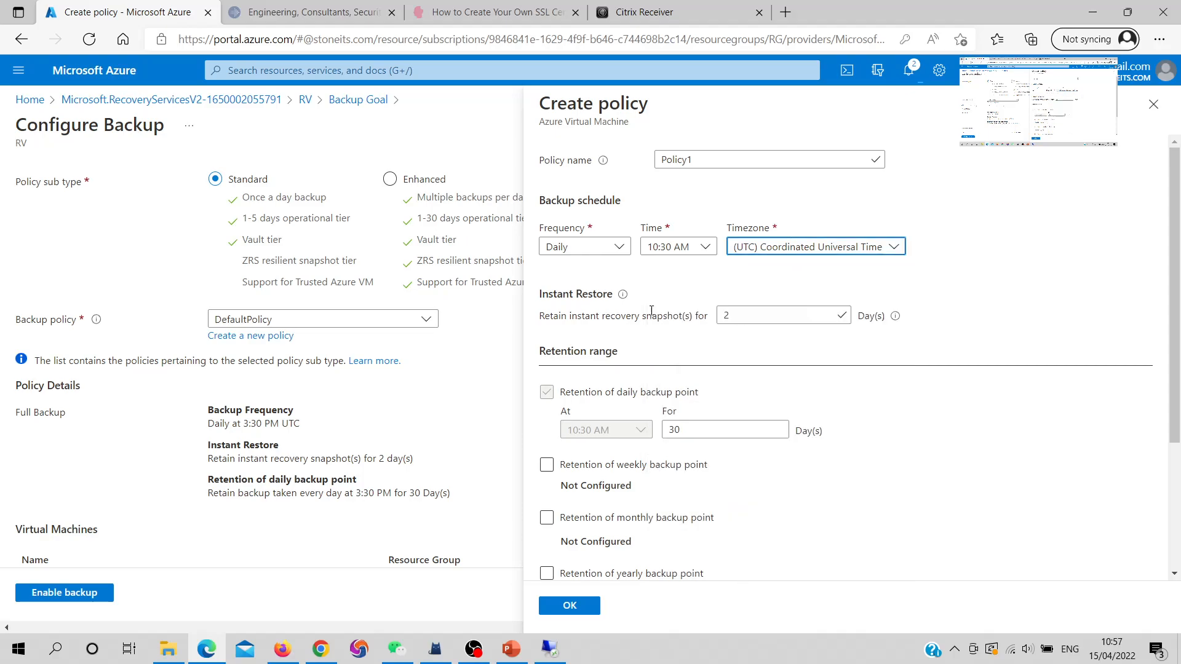
Keep instant recovery snapshots for 2 days and daily backup points for 30 days, and confirm the new policy
left_click(759, 312)
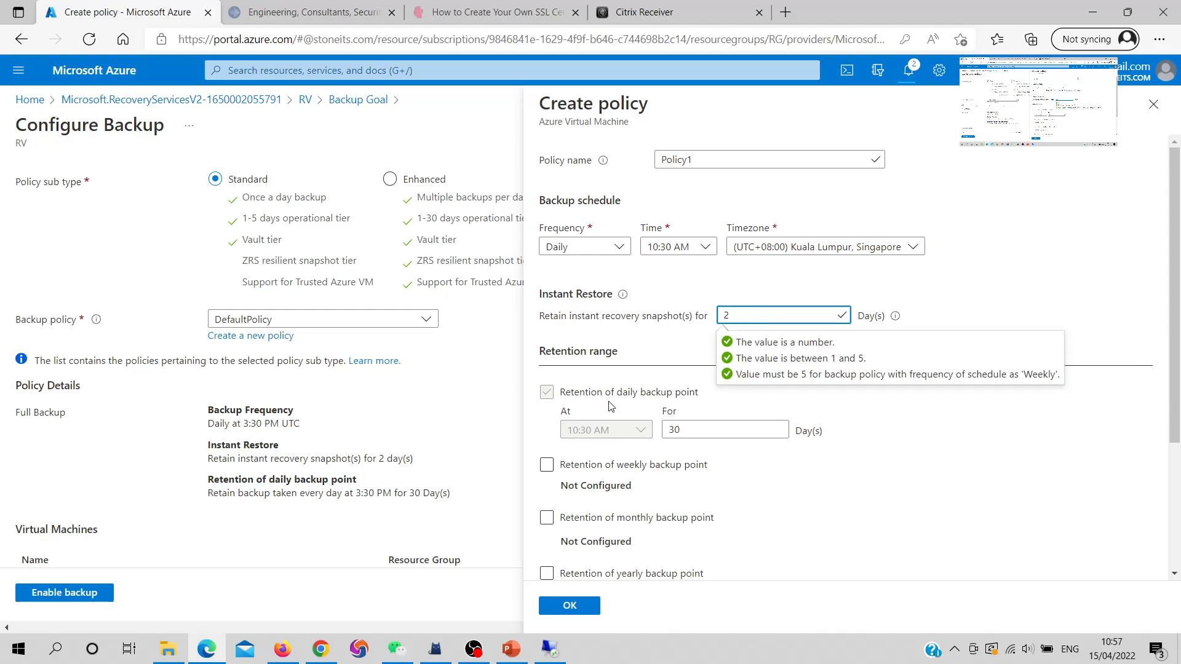
left_click(725, 481)
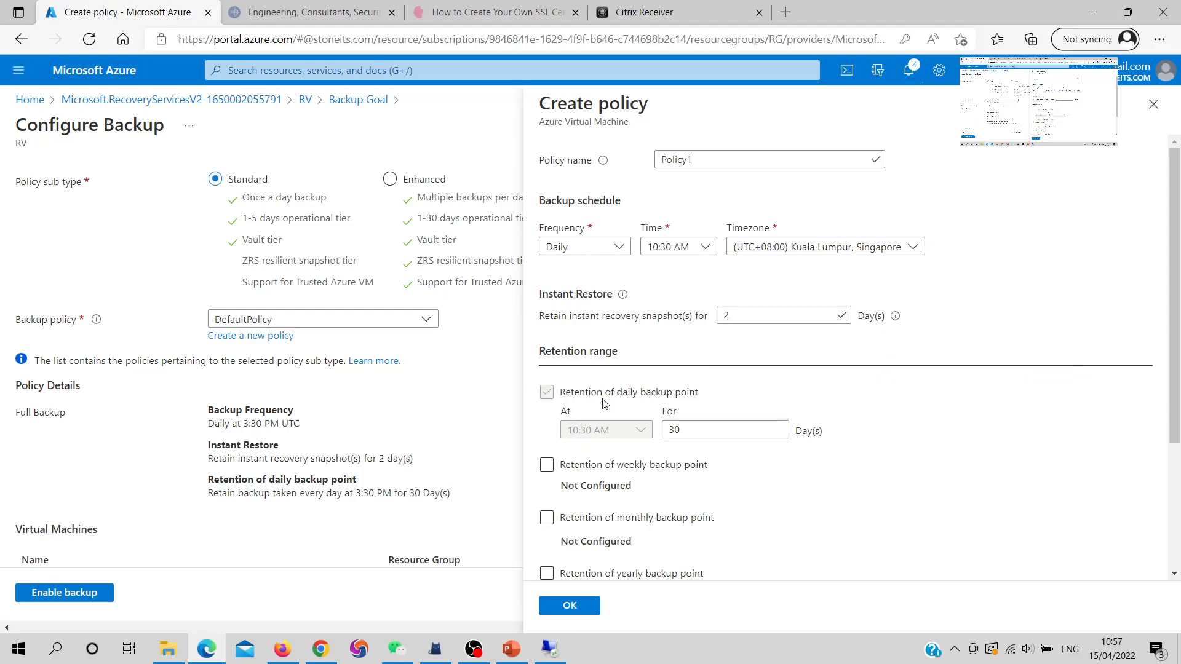
left_click(697, 429)
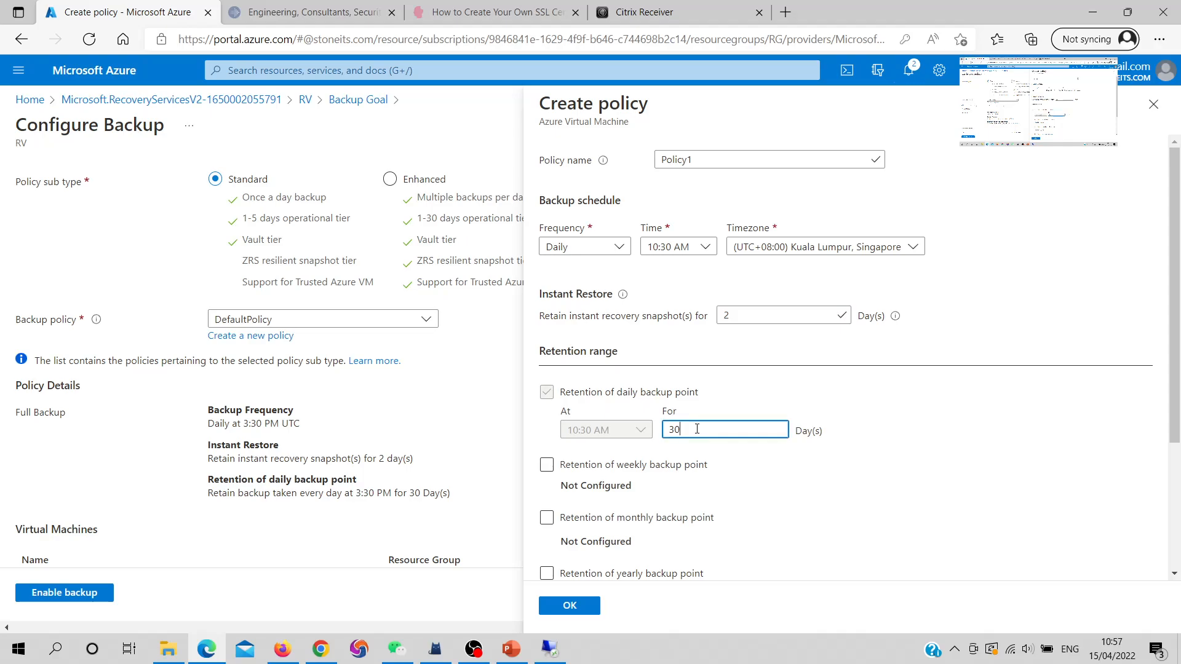
left_click(568, 605)
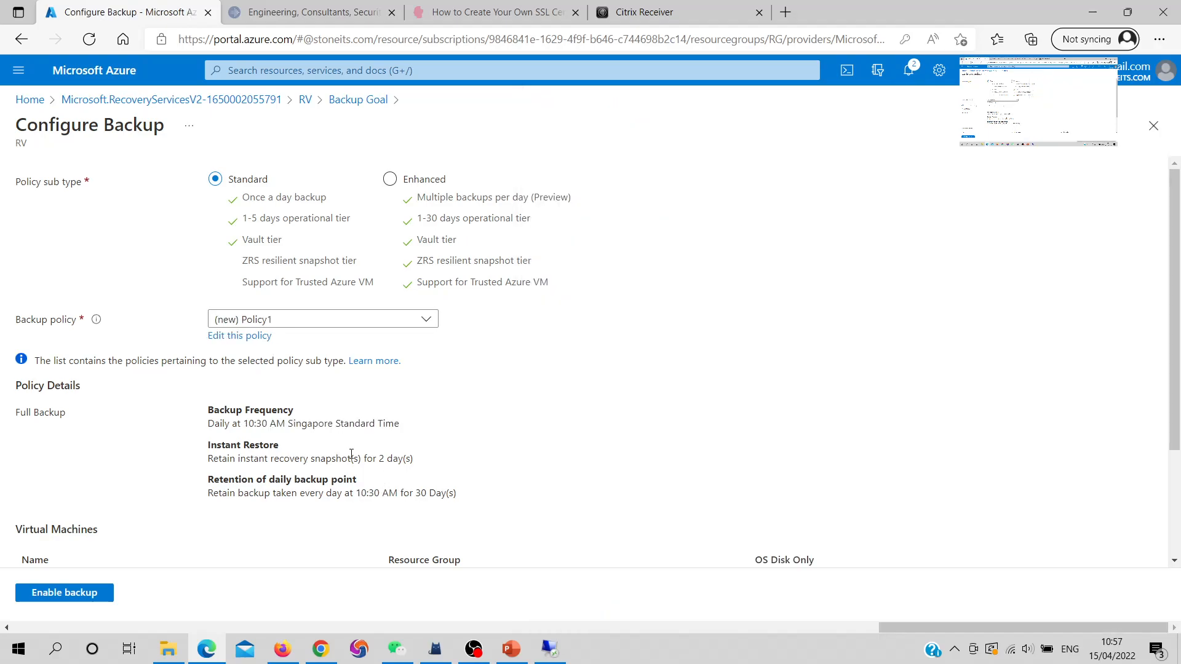
left_click_drag(401, 427, 286, 429)
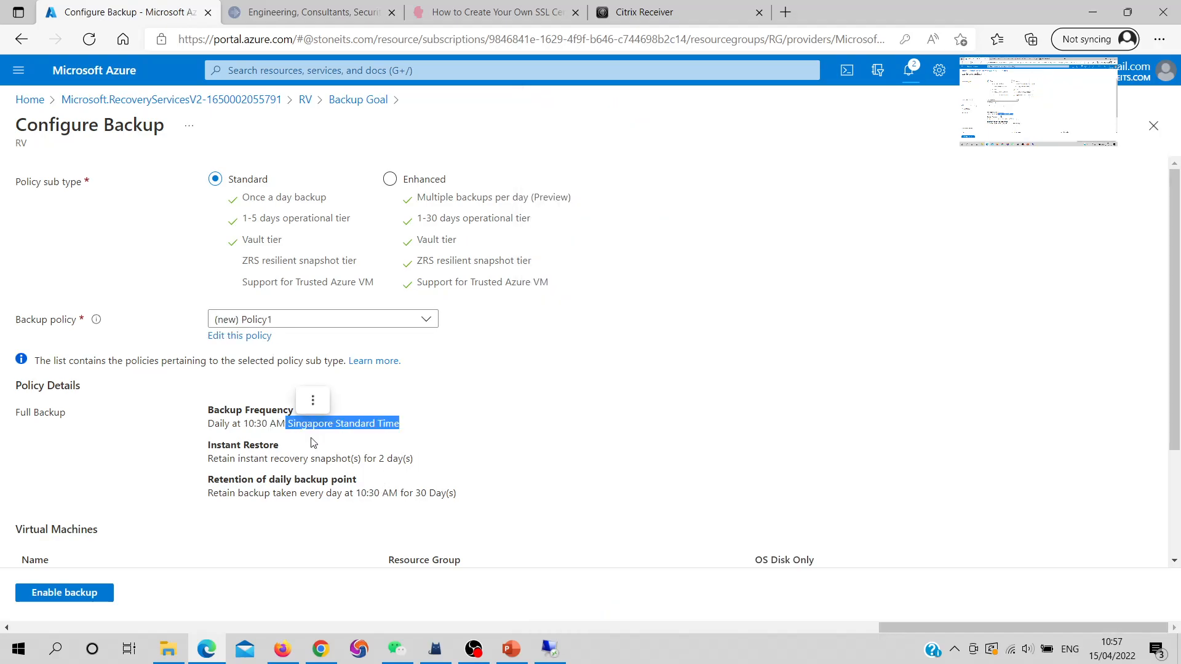
Add the VMserver virtual machine to the backup configuration and enable its backup
scroll(284, 492, "down", 3)
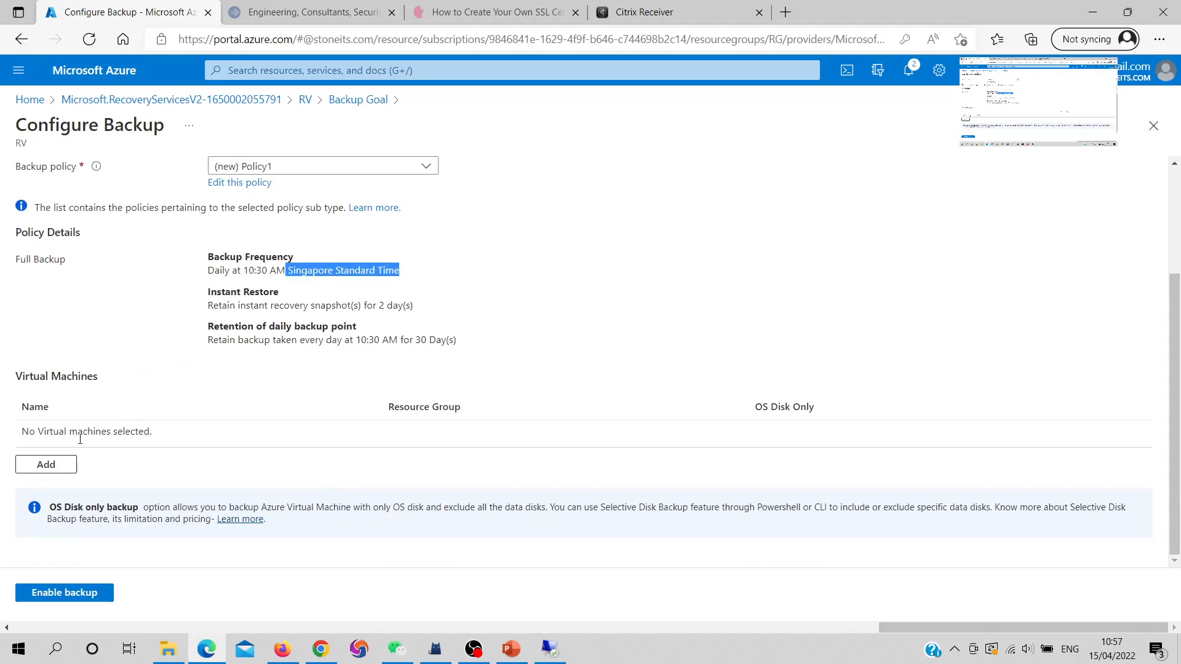
left_click(65, 466)
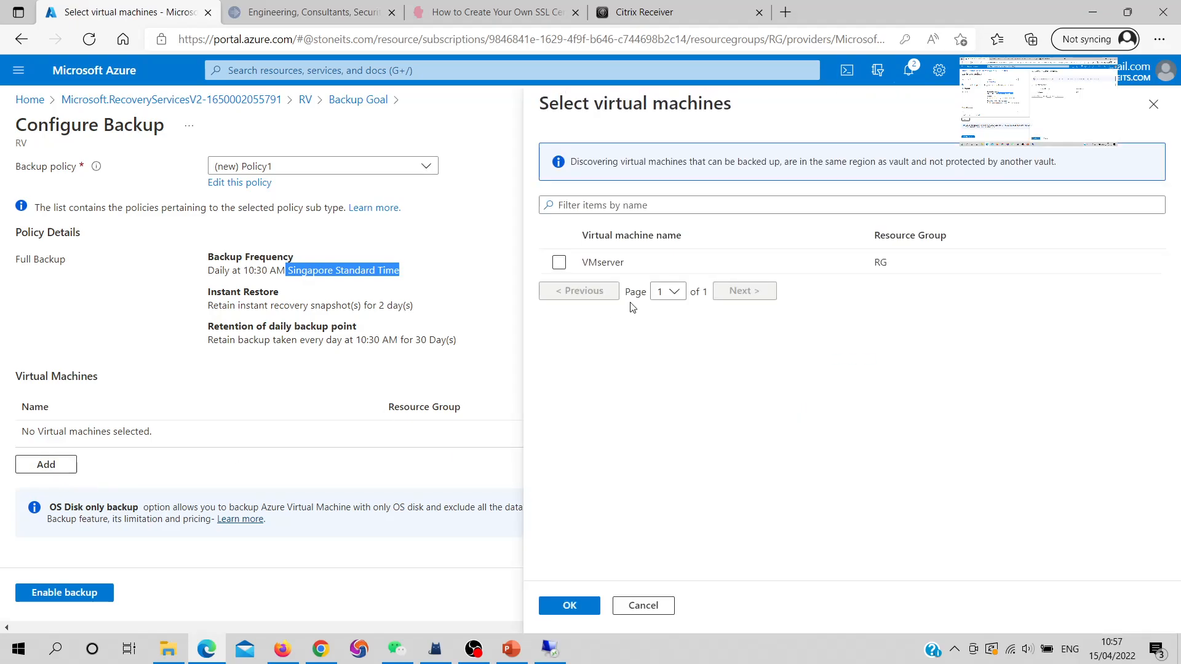
left_click(559, 263)
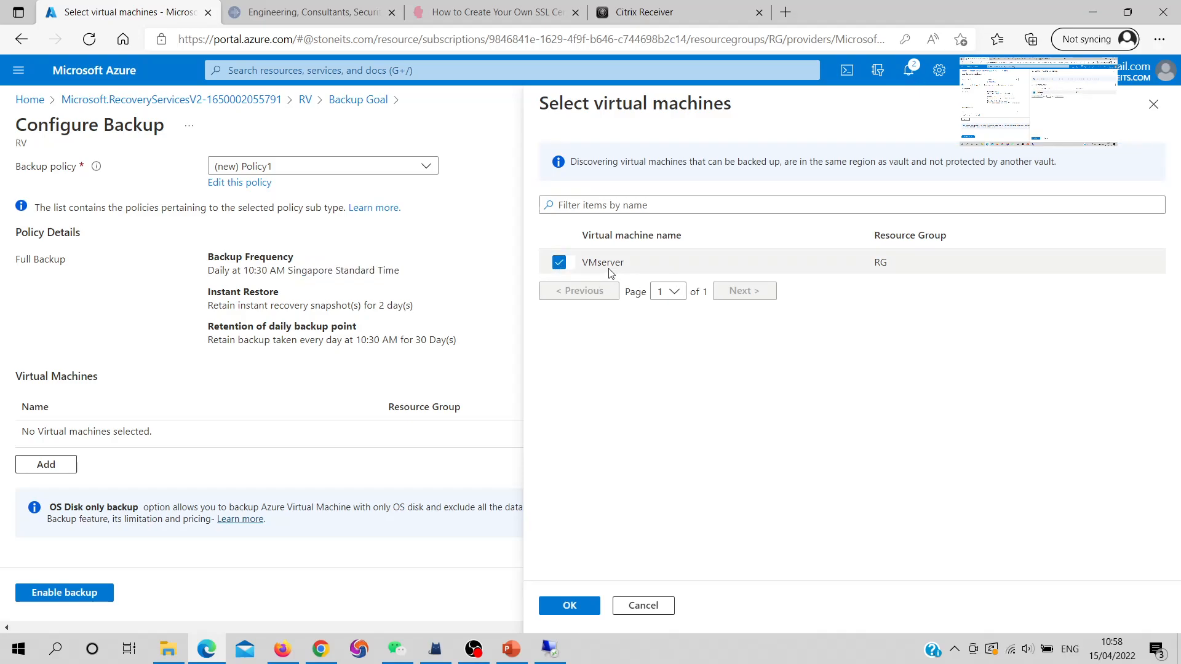
left_click(589, 609)
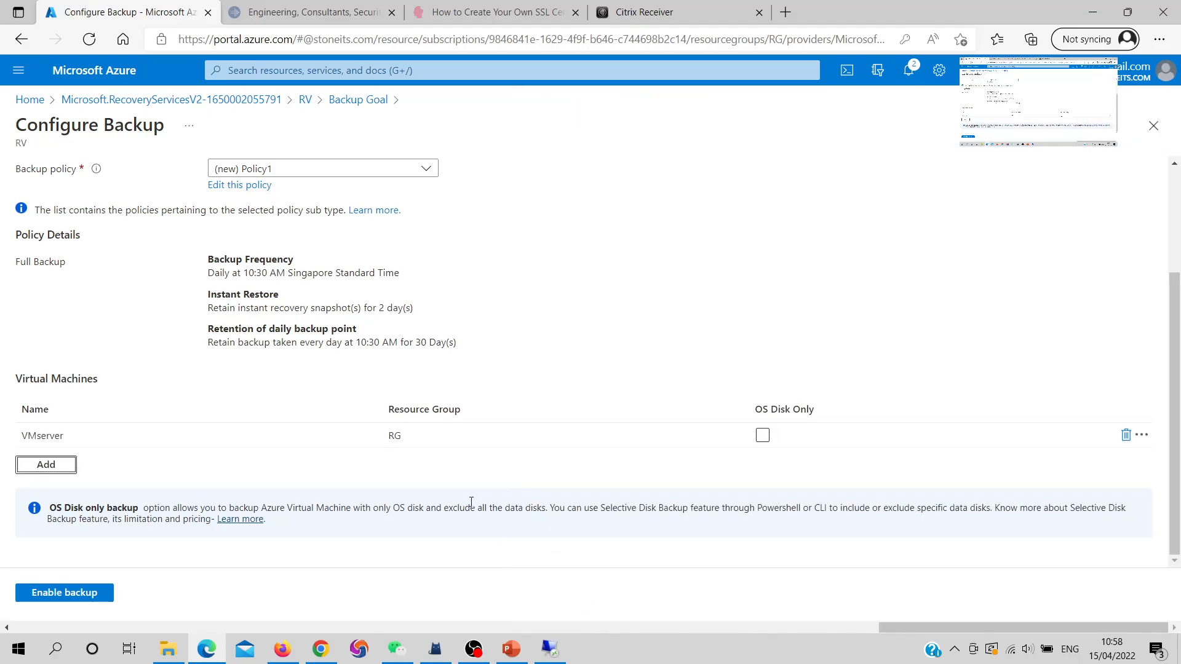
left_click_drag(128, 437, 145, 459)
left_click(327, 434)
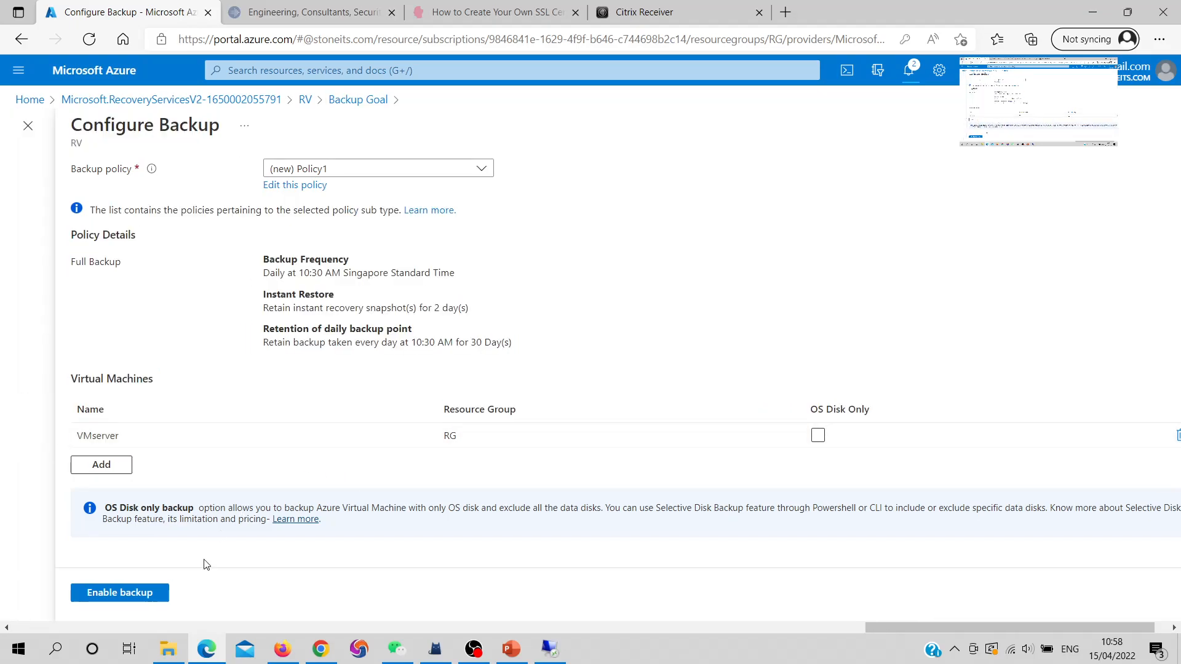
left_click(137, 596)
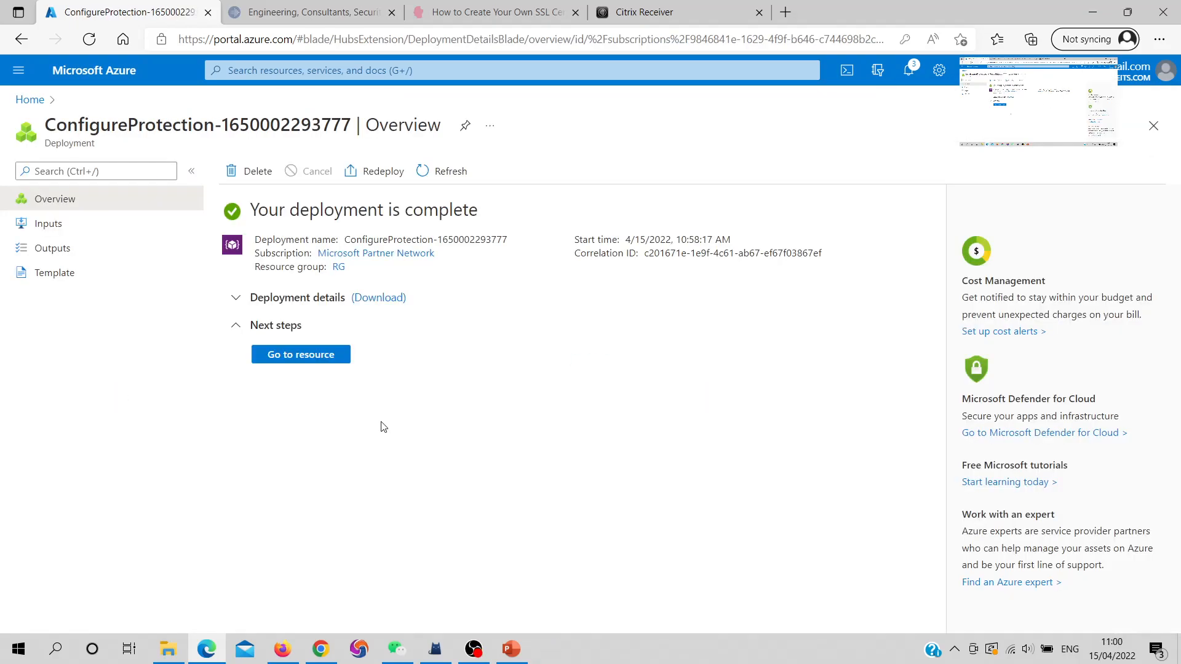
Go to the RV vault's Azure Virtual Machine backup items and open the details of VMserver
left_click(302, 356)
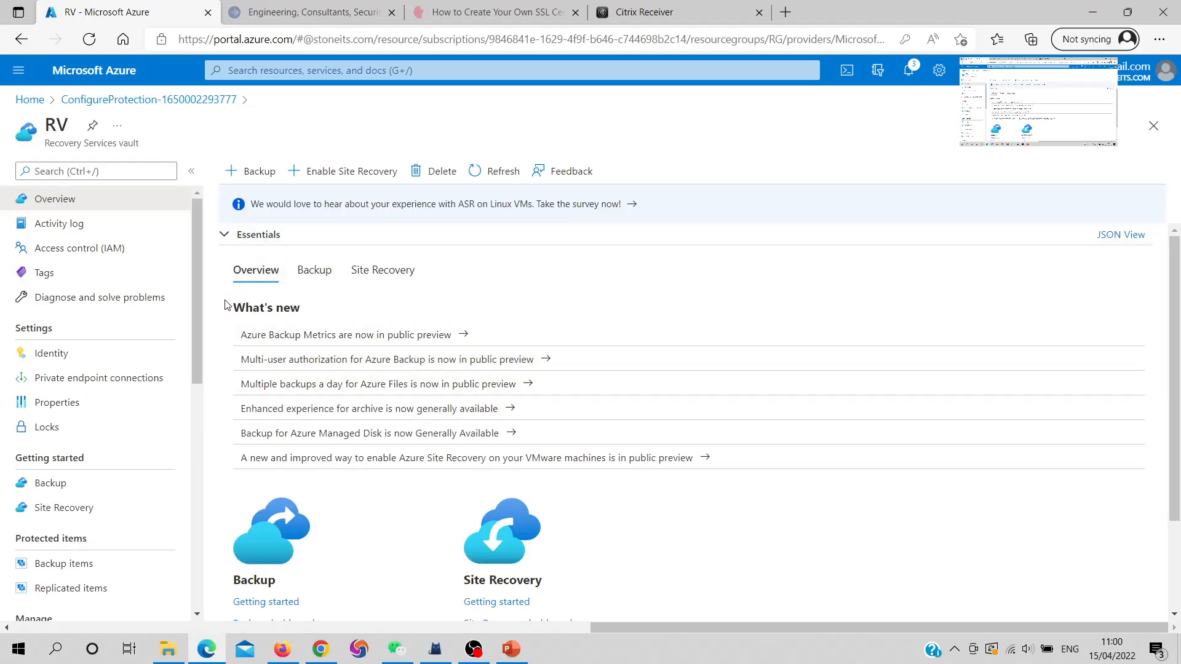
scroll(184, 345, "down", 2)
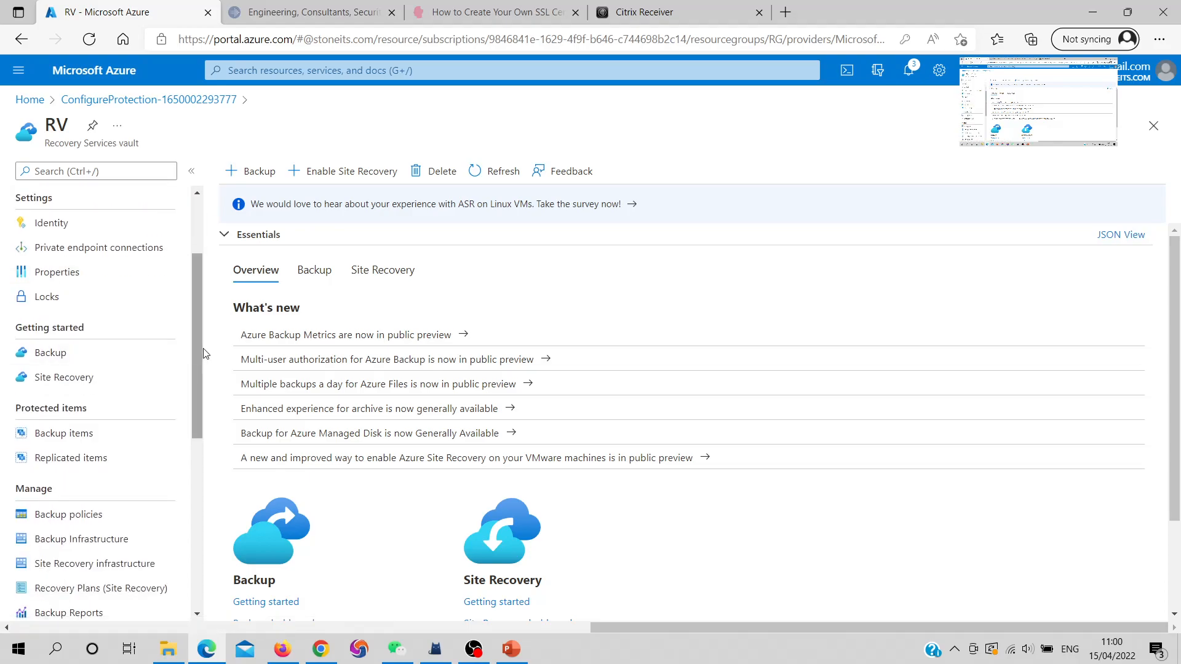
scroll(205, 354, "up", 2)
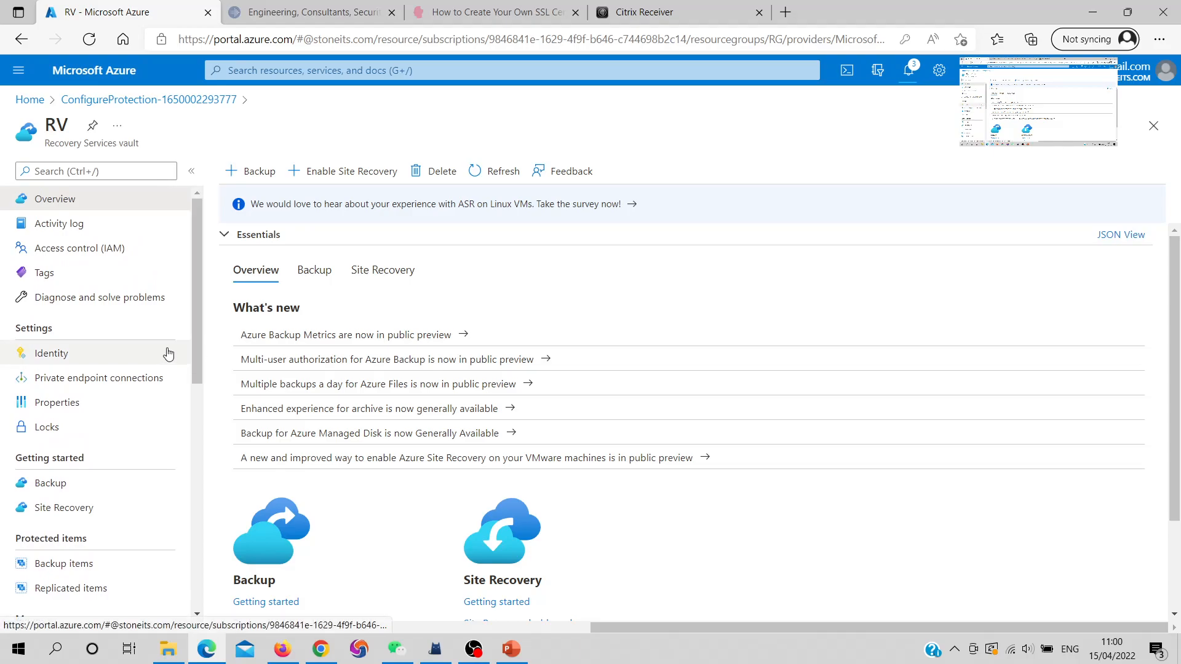
scroll(168, 353, "down", 2)
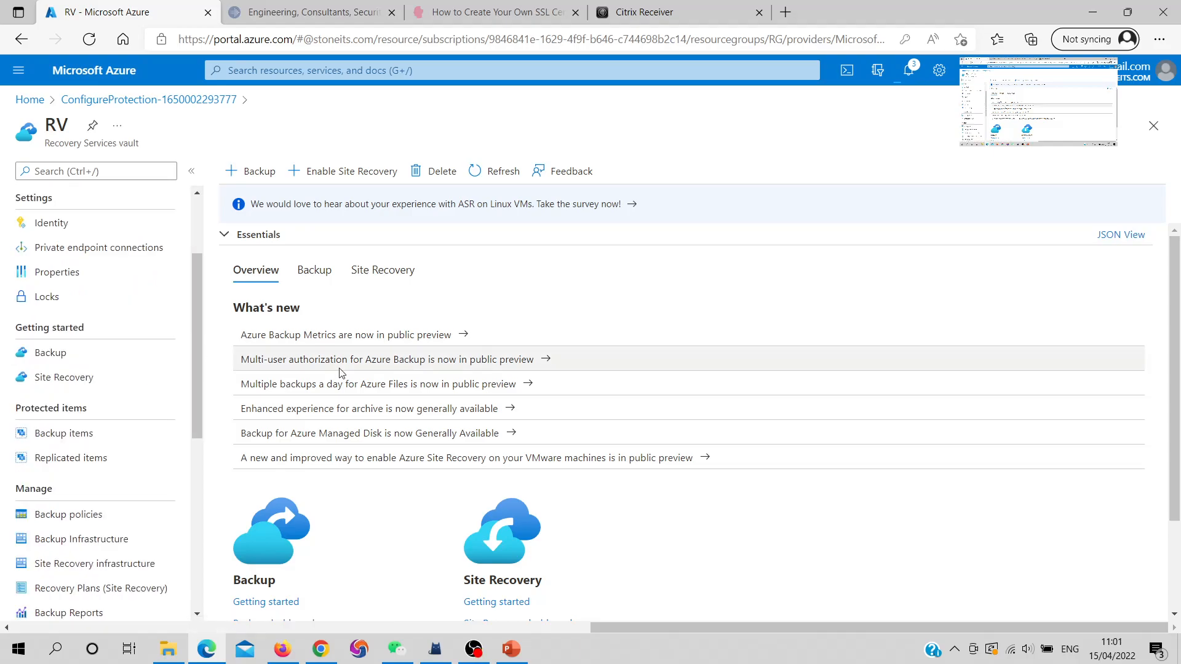
left_click(50, 437)
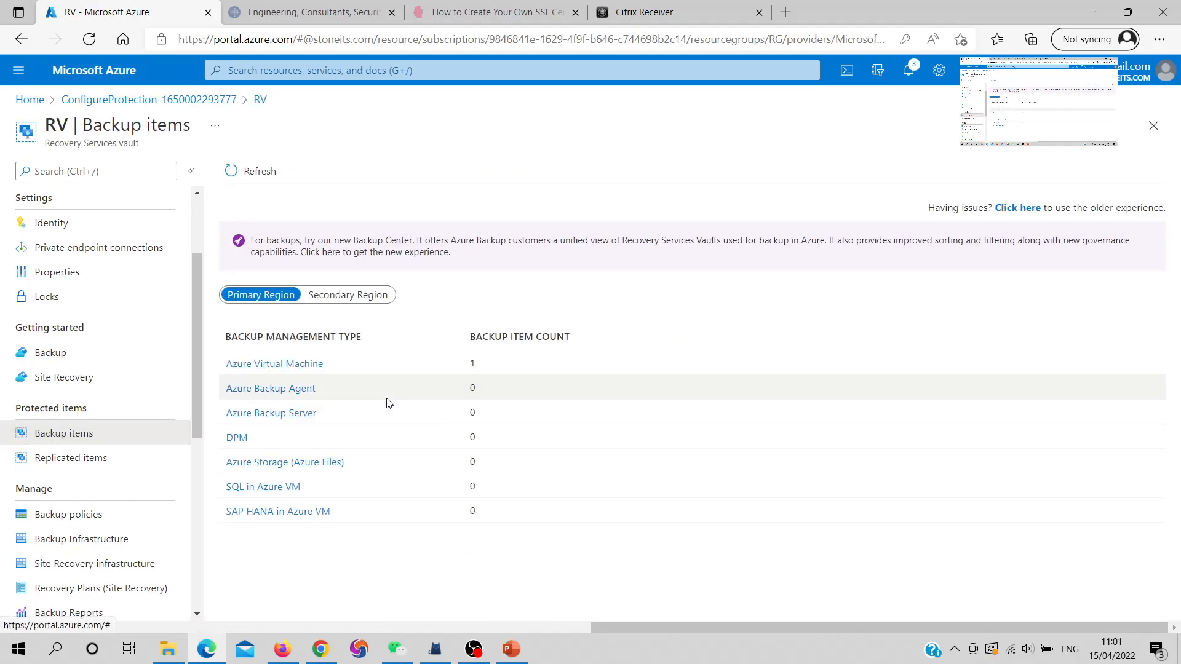
left_click(297, 370)
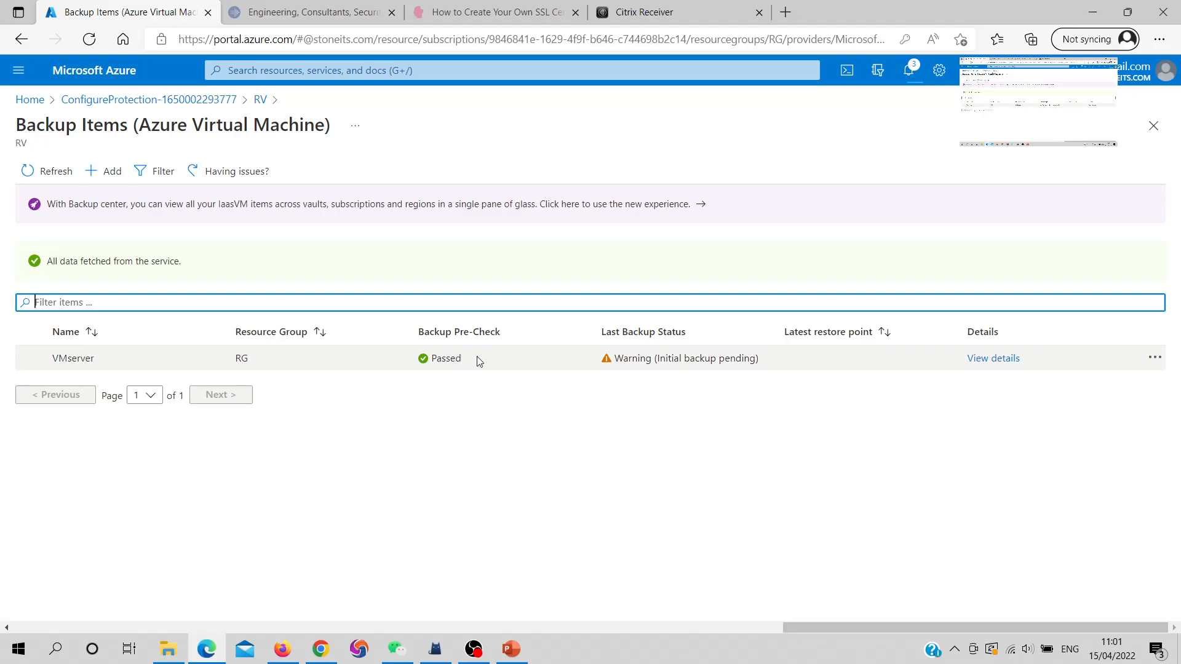
left_click(1002, 365)
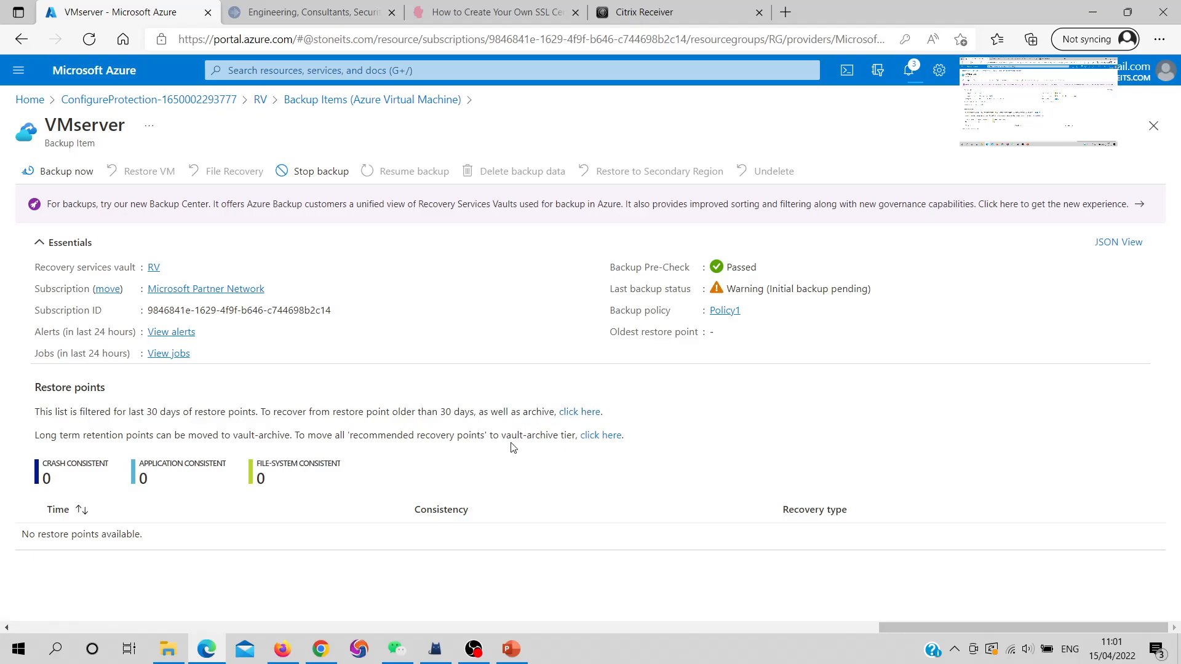
Start an on-demand backup of VMserver with the backup retained till 05/16/2022
left_click(54, 172)
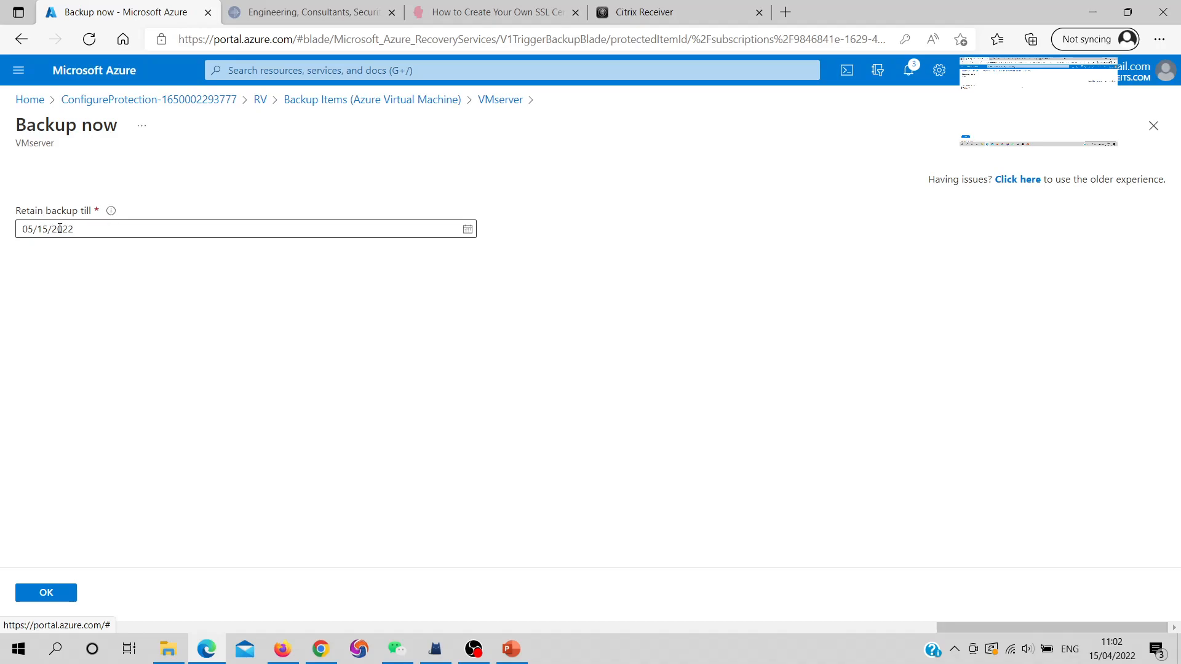
left_click(474, 232)
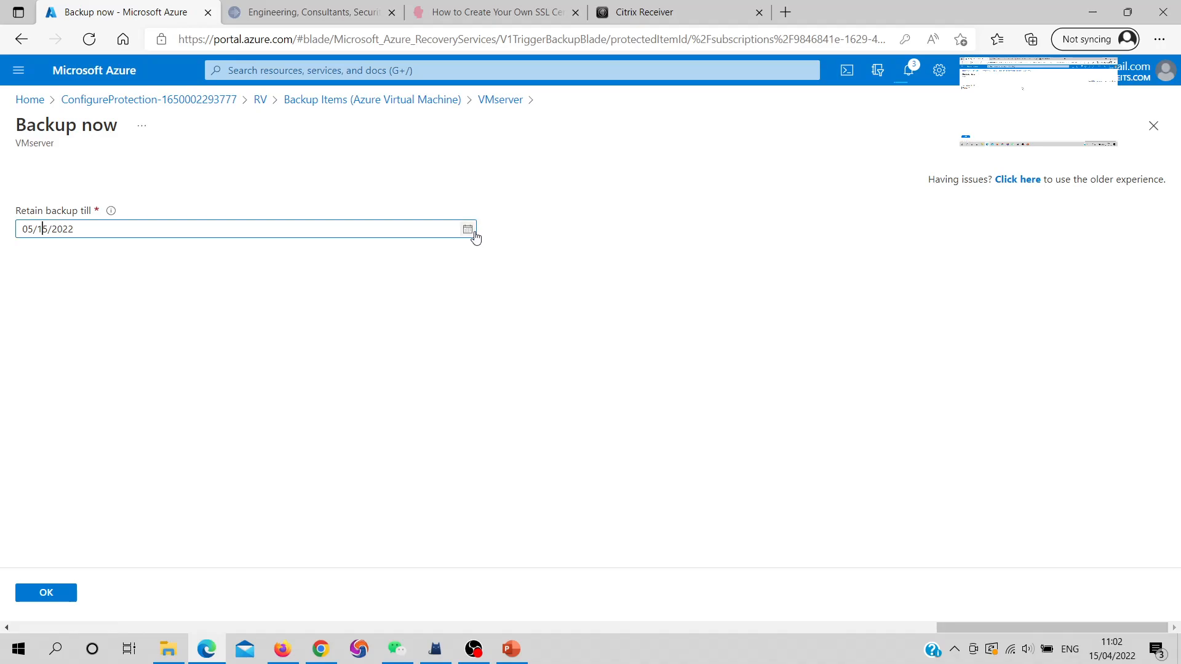
left_click(469, 232)
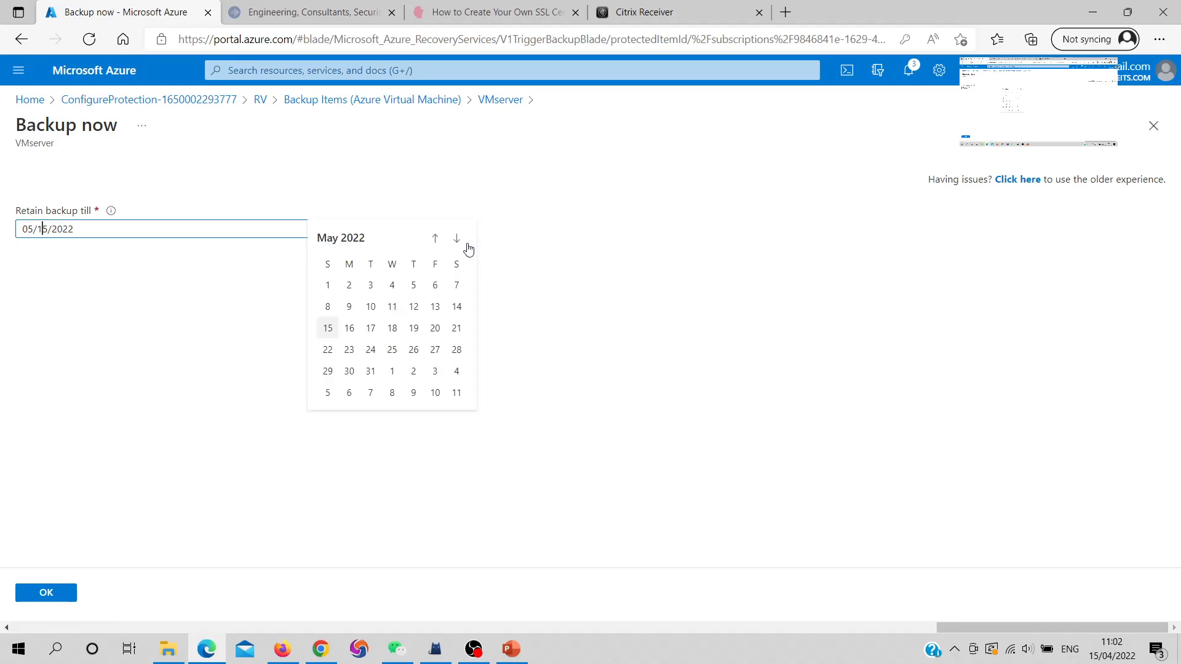
left_click(341, 332)
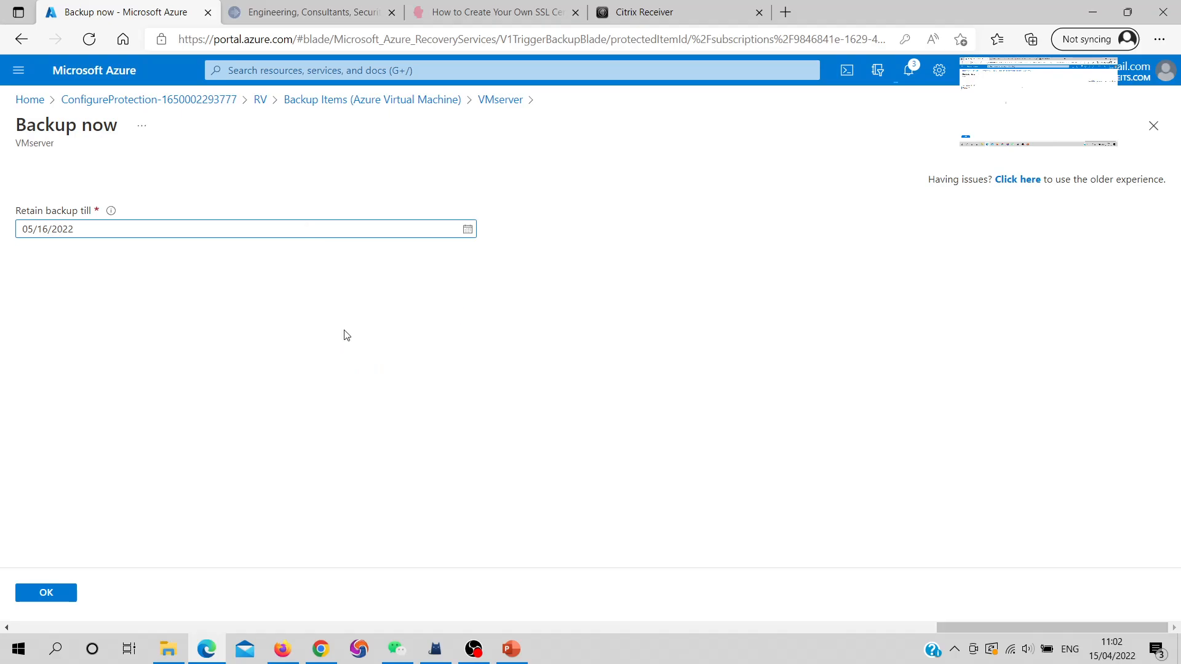
left_click(46, 594)
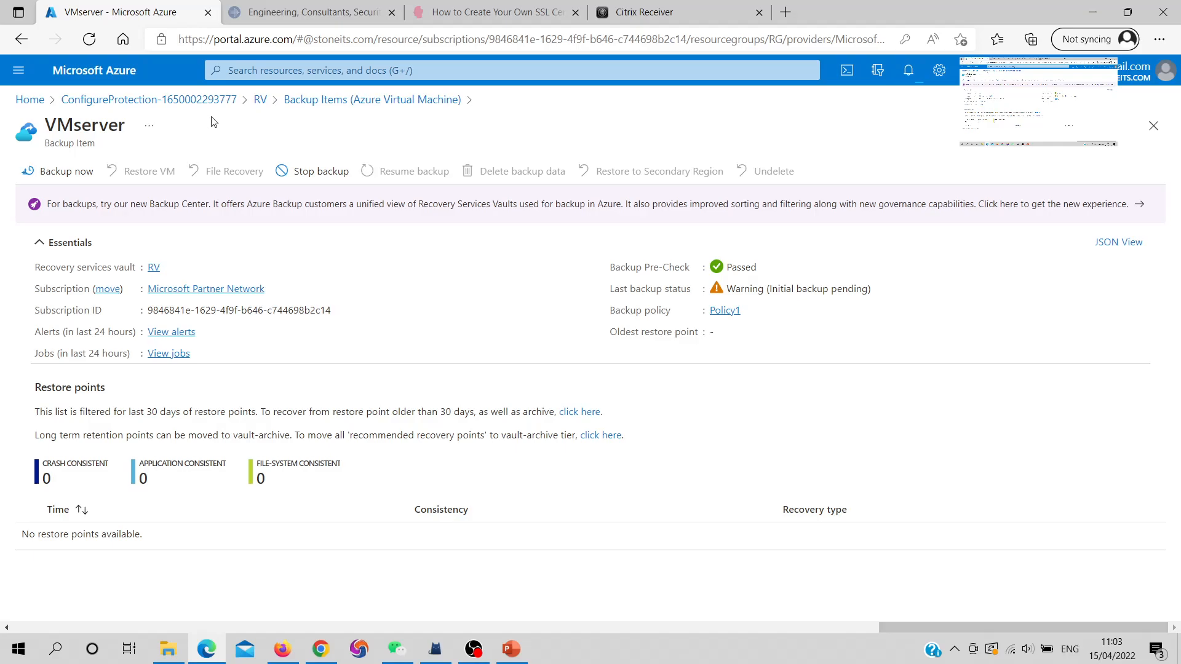
Go back from the backup item to the RG resource group and open the VMserver virtual machine
left_click(260, 100)
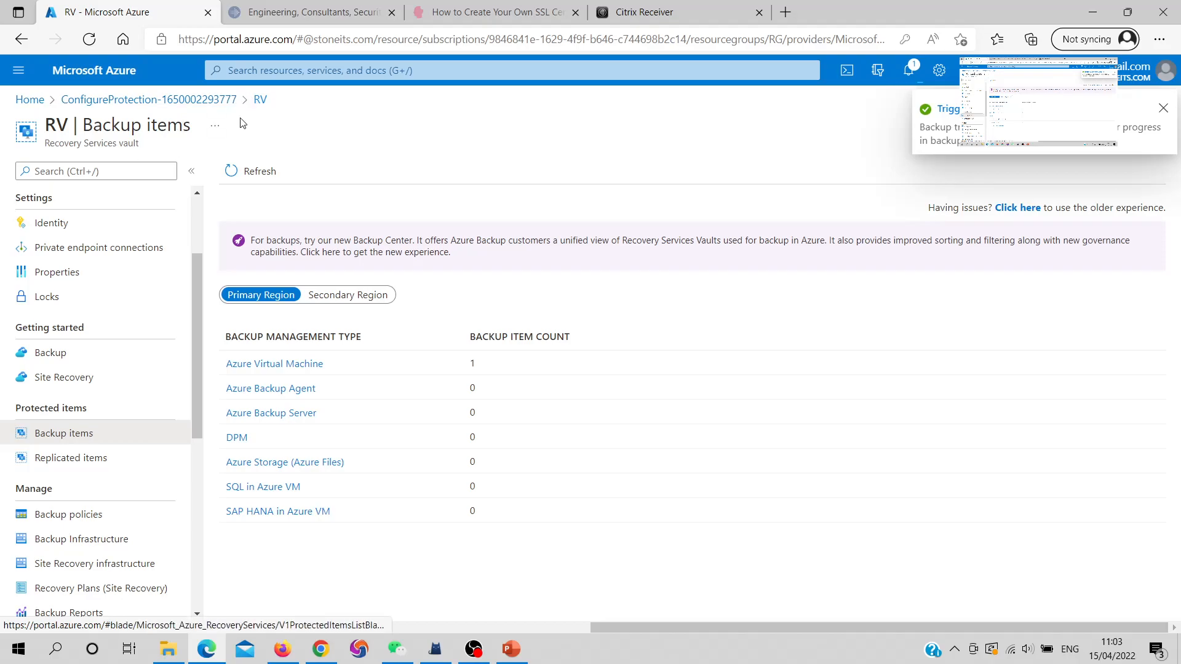
left_click(233, 100)
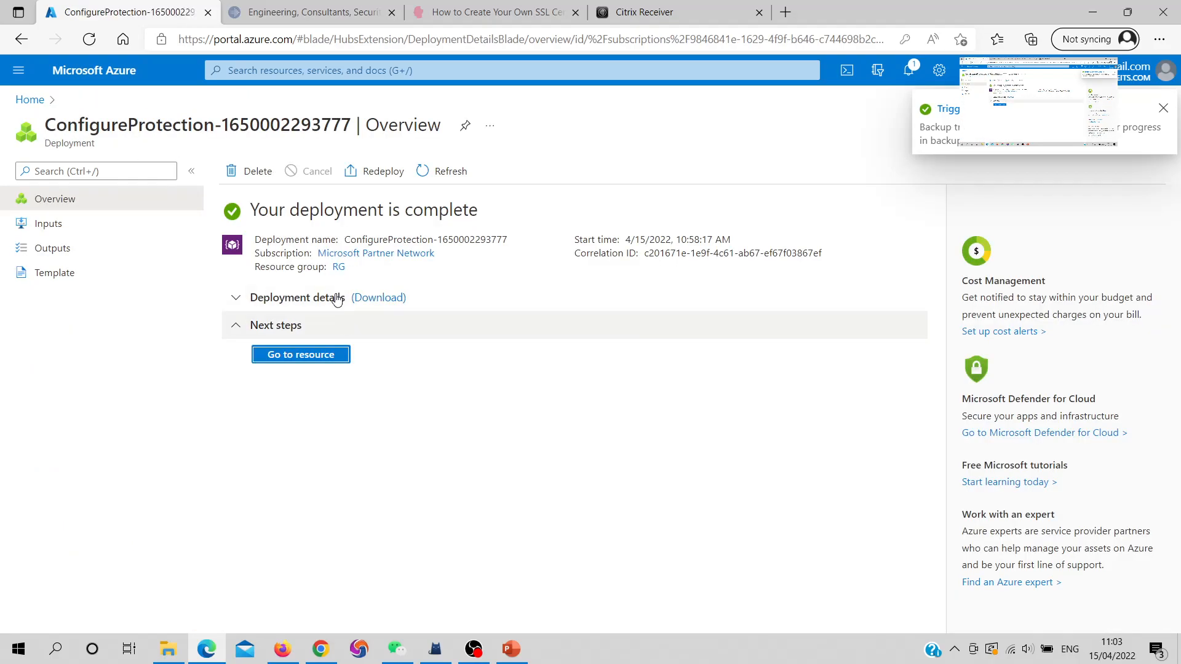
left_click(339, 267)
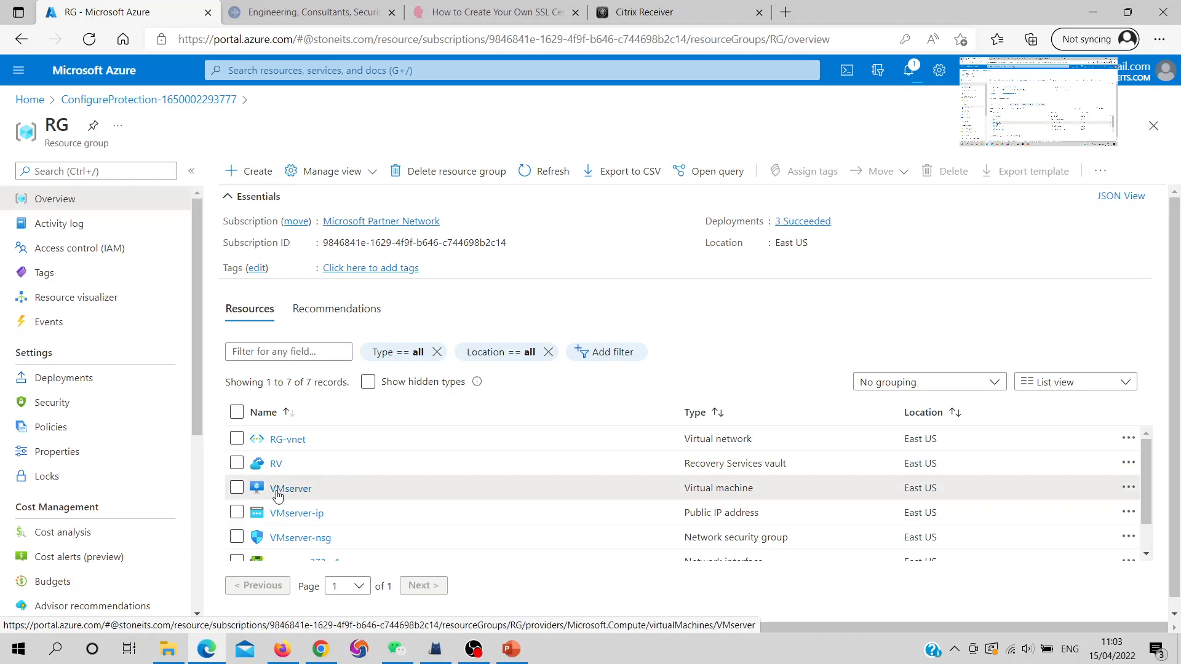
left_click(280, 492)
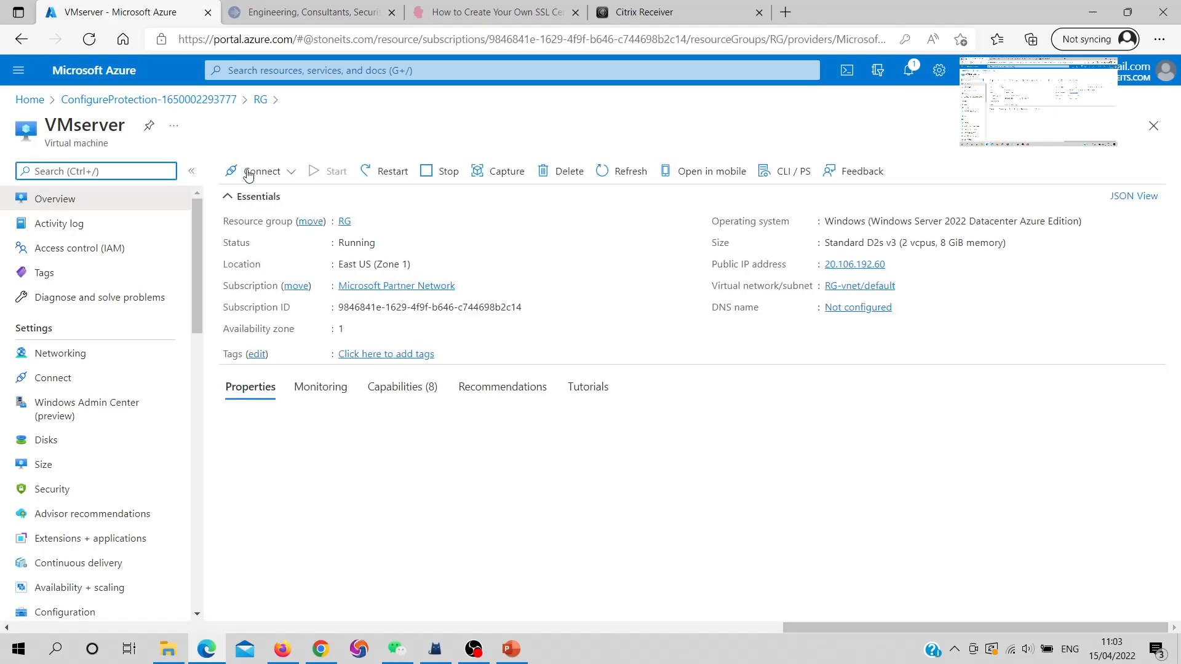
Download the RDP file for VMserver's public IP address and connect with it, accepting the unknown publisher and the untrusted certificate
left_click(249, 172)
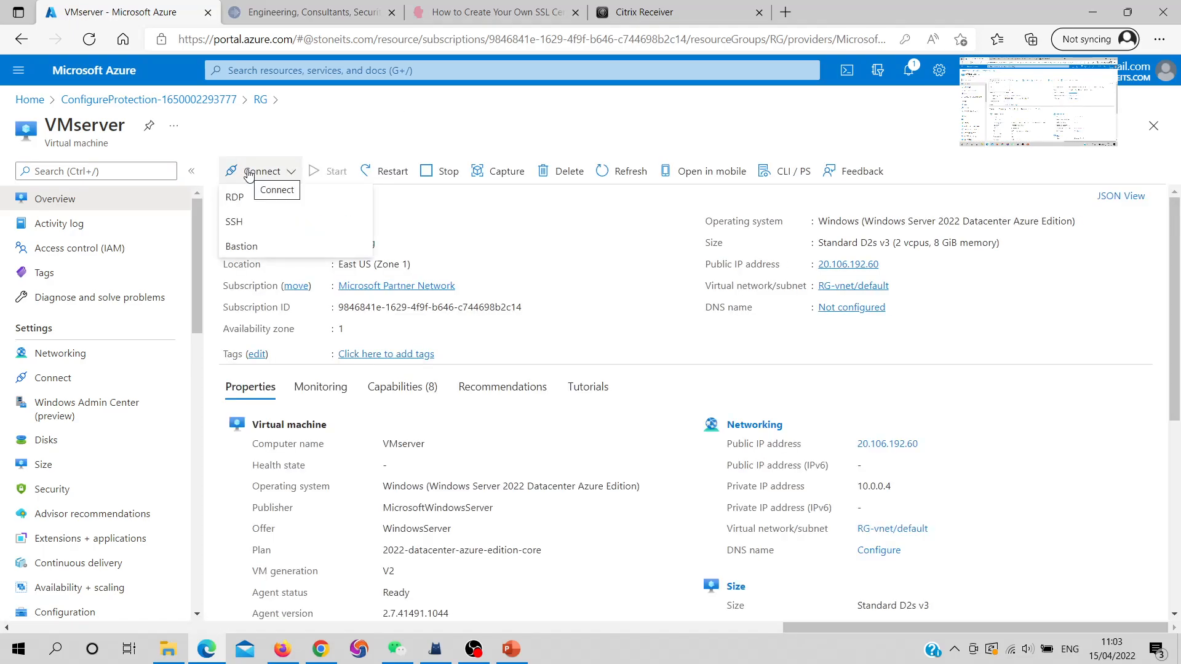
left_click(232, 201)
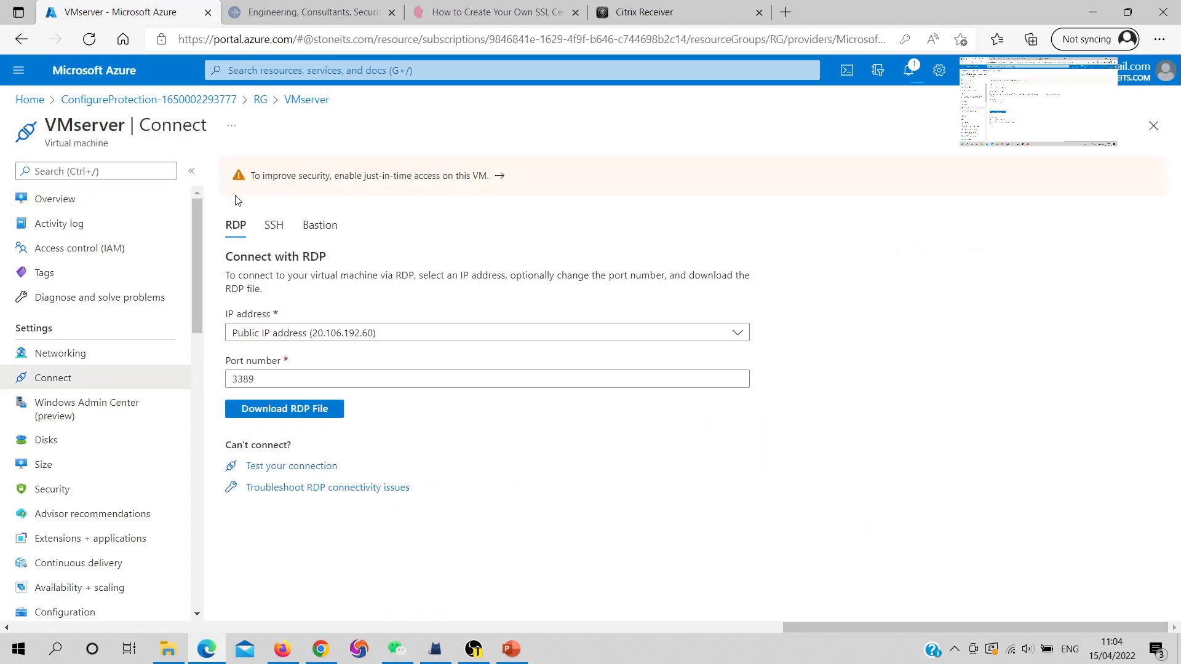
left_click(292, 416)
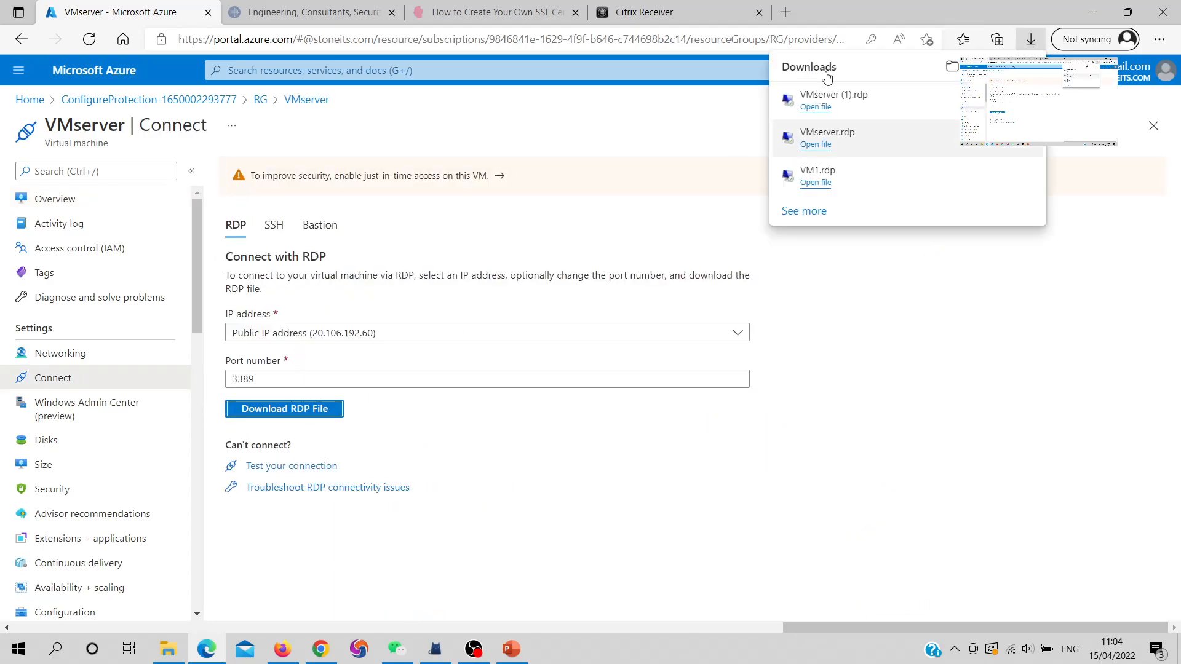
left_click(823, 112)
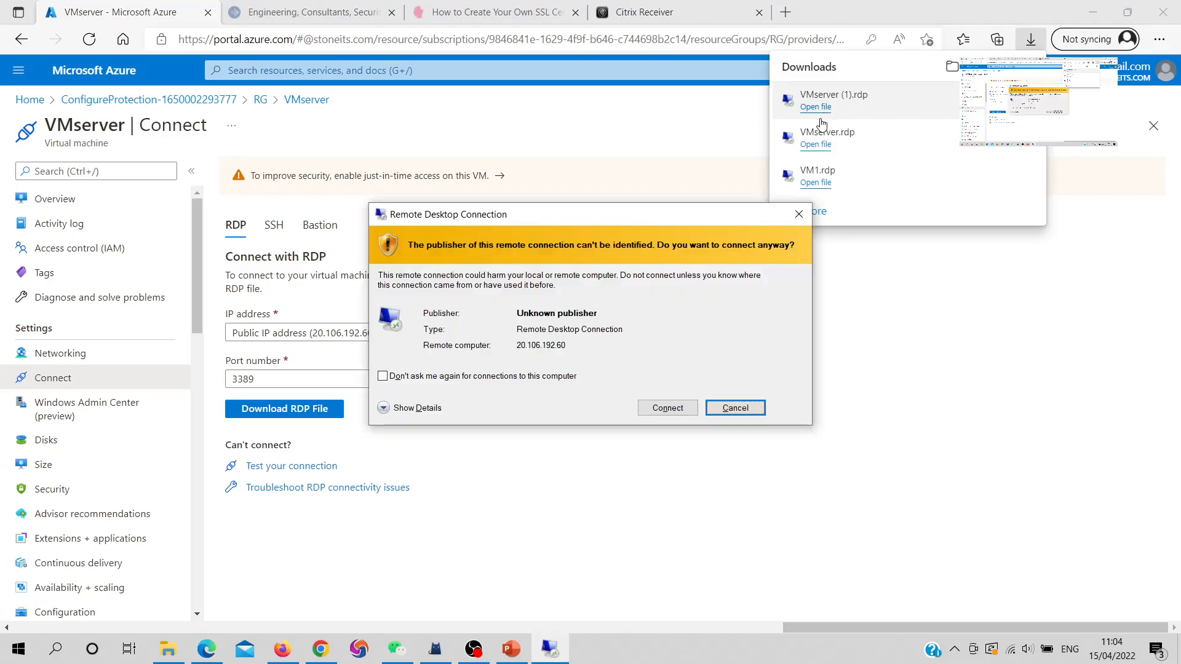
left_click(665, 409)
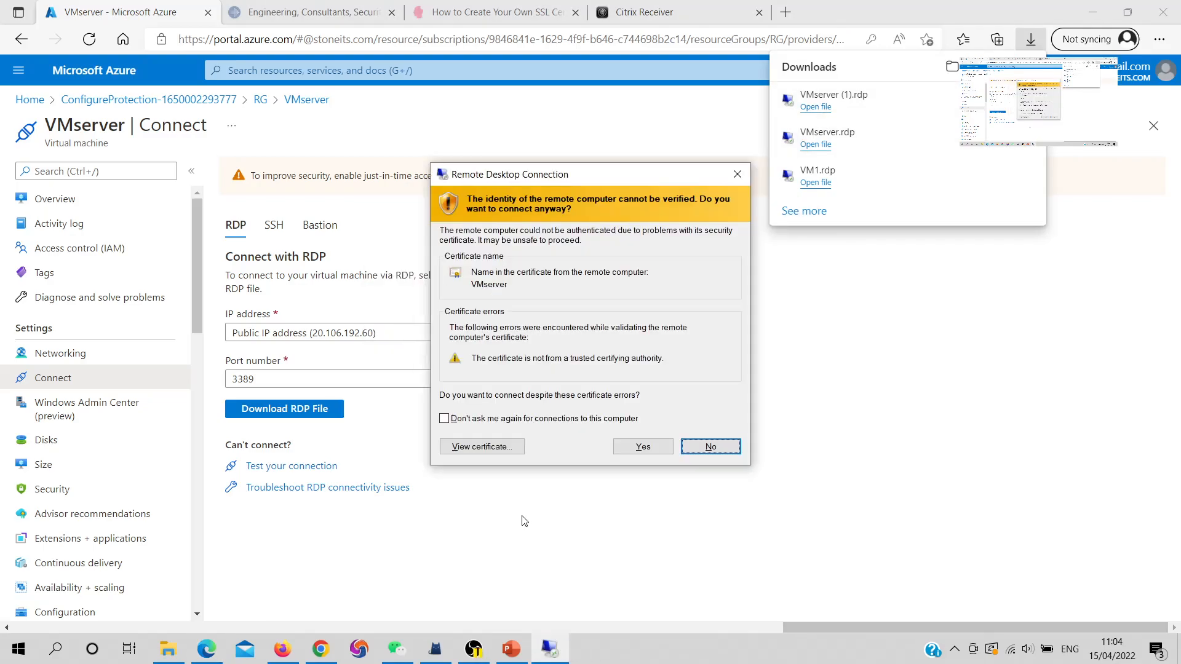
left_click(643, 449)
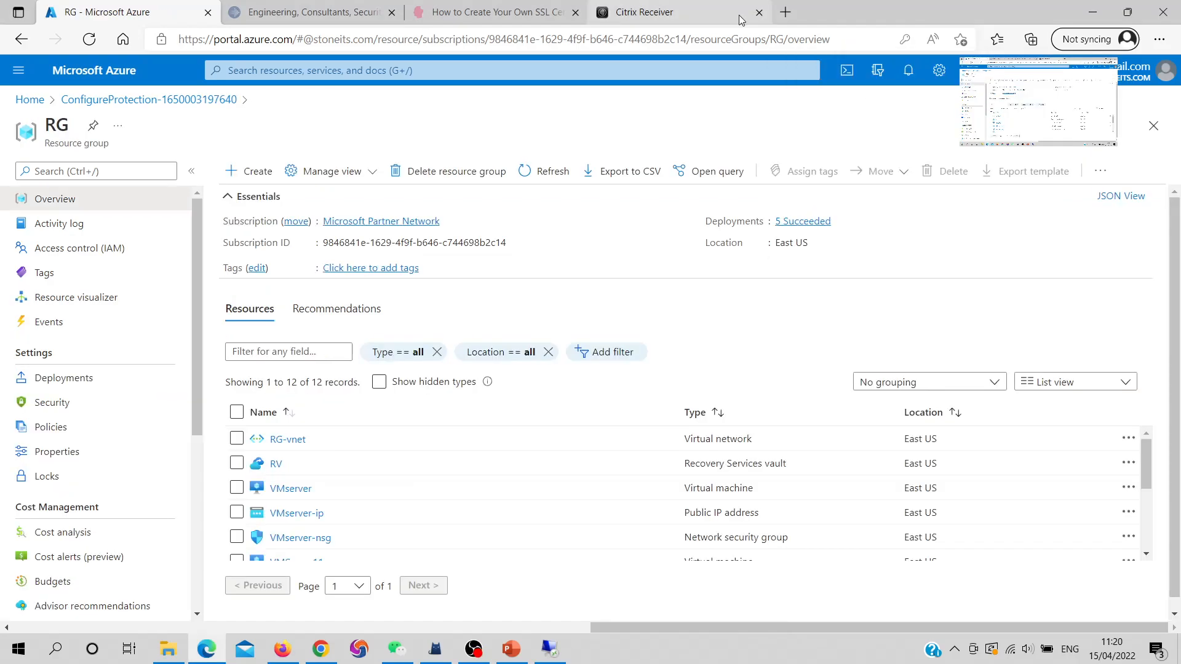
Switch to the VMServer11 remote desktop session, open Server Manager and permanently dismiss the Windows Admin Center message
left_click(549, 651)
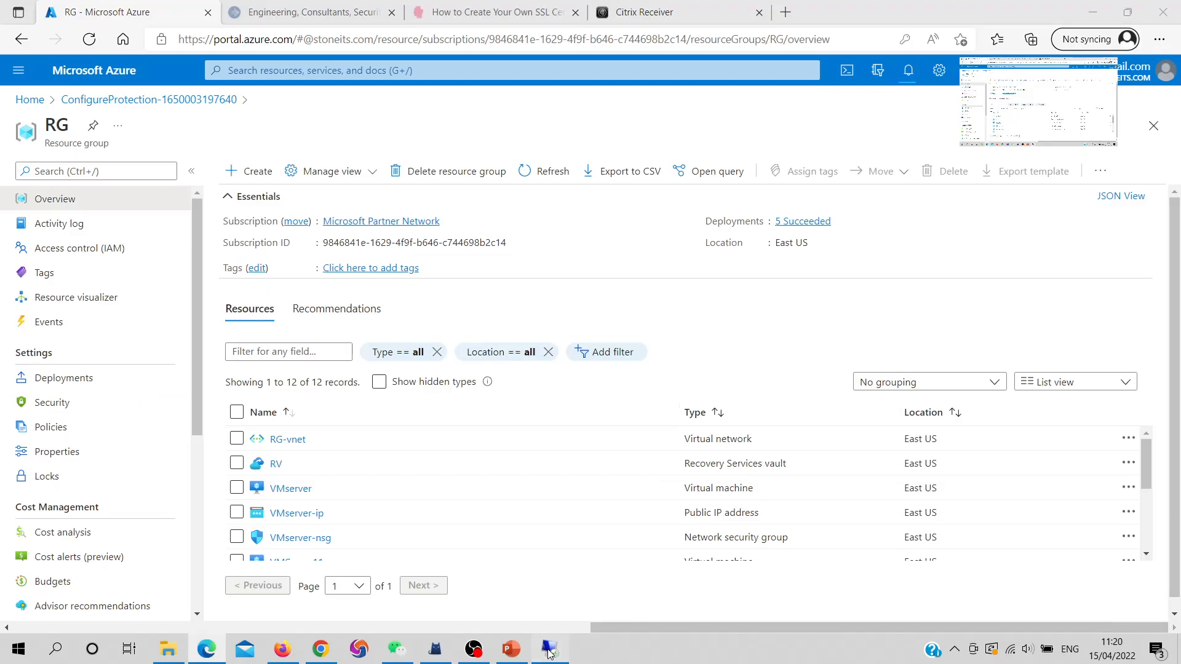
left_click_drag(540, 10, 816, 17)
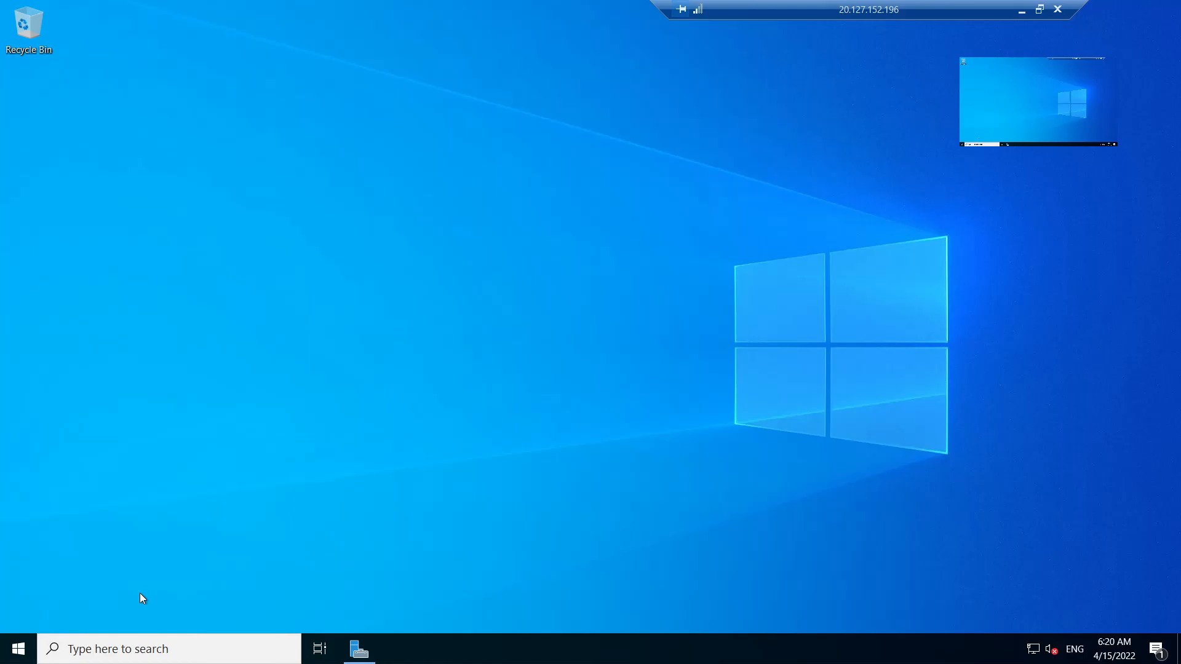
key("super")
type("se")
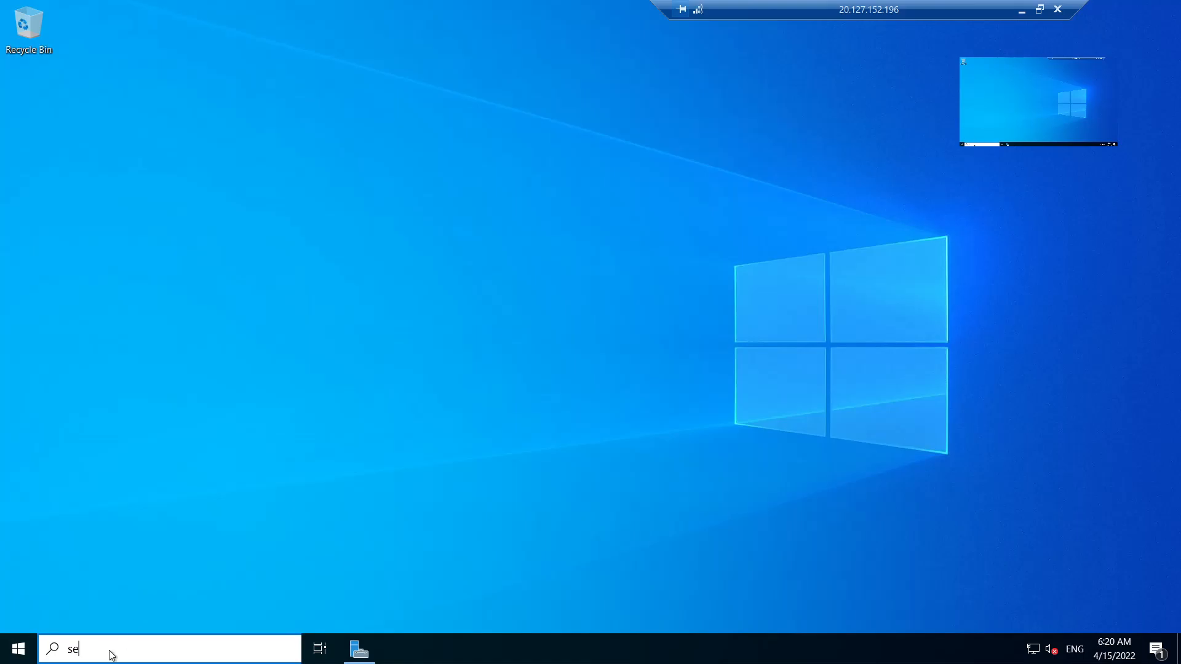
type("r")
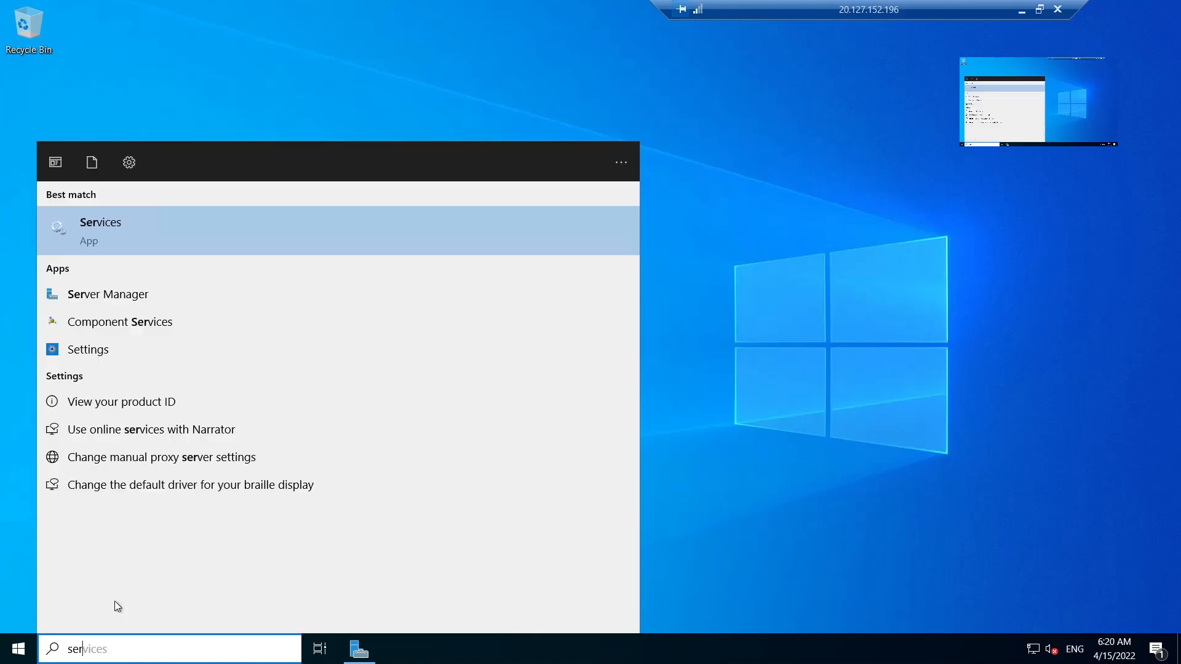
left_click(65, 294)
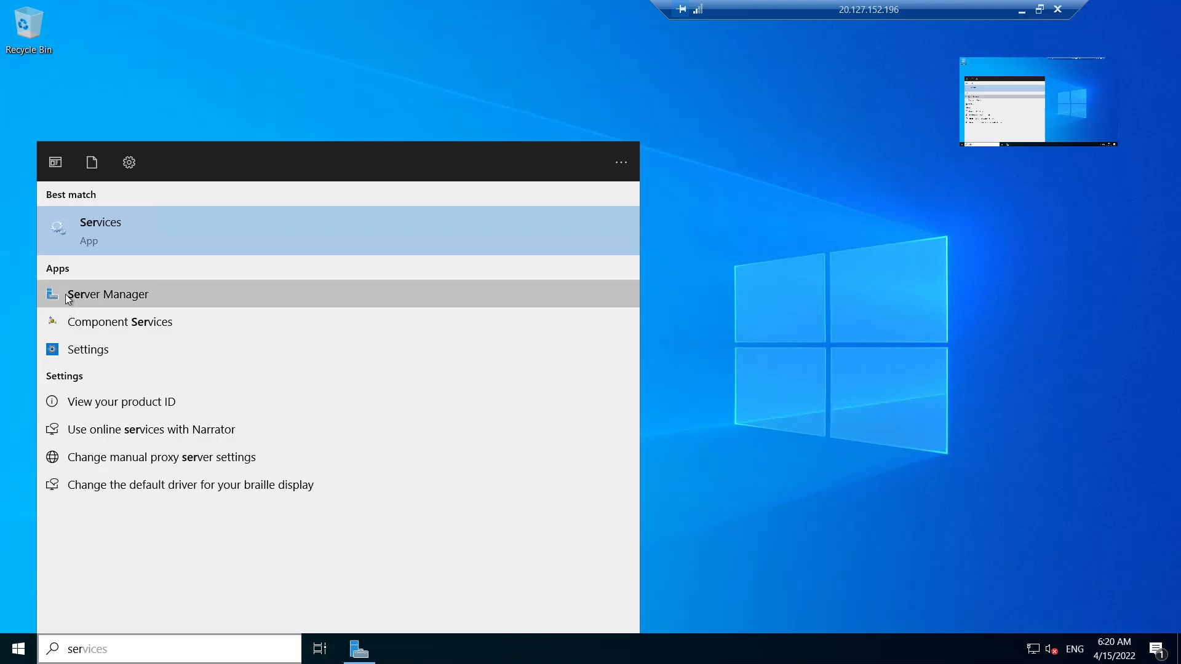
left_click(147, 246)
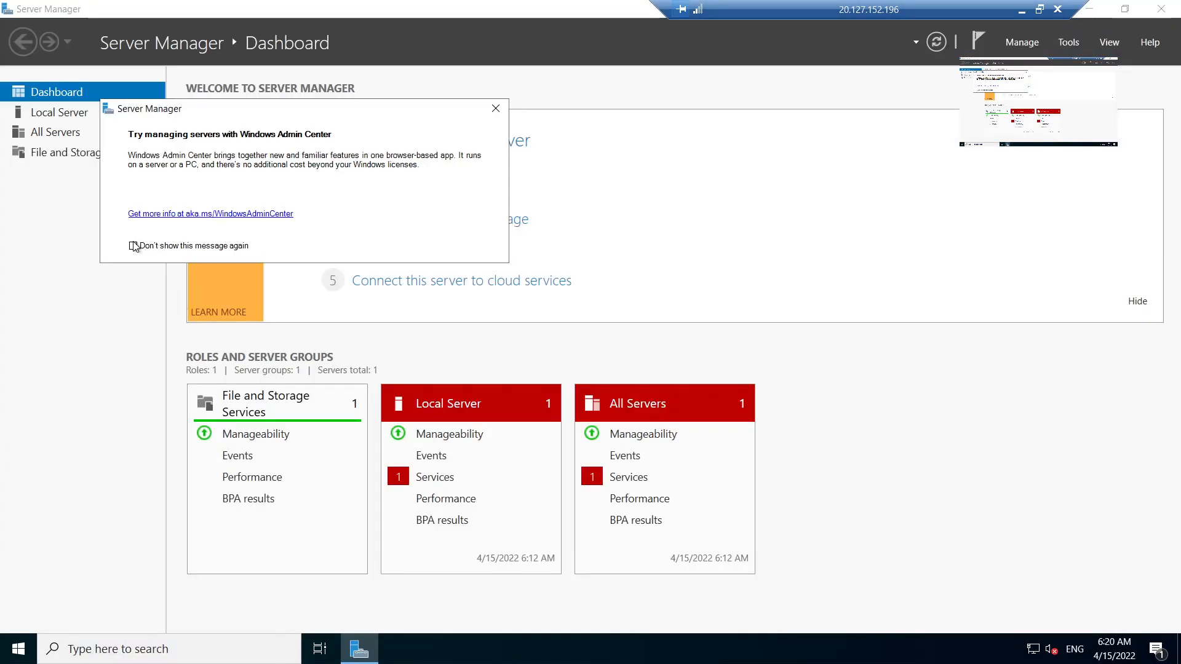
left_click(496, 109)
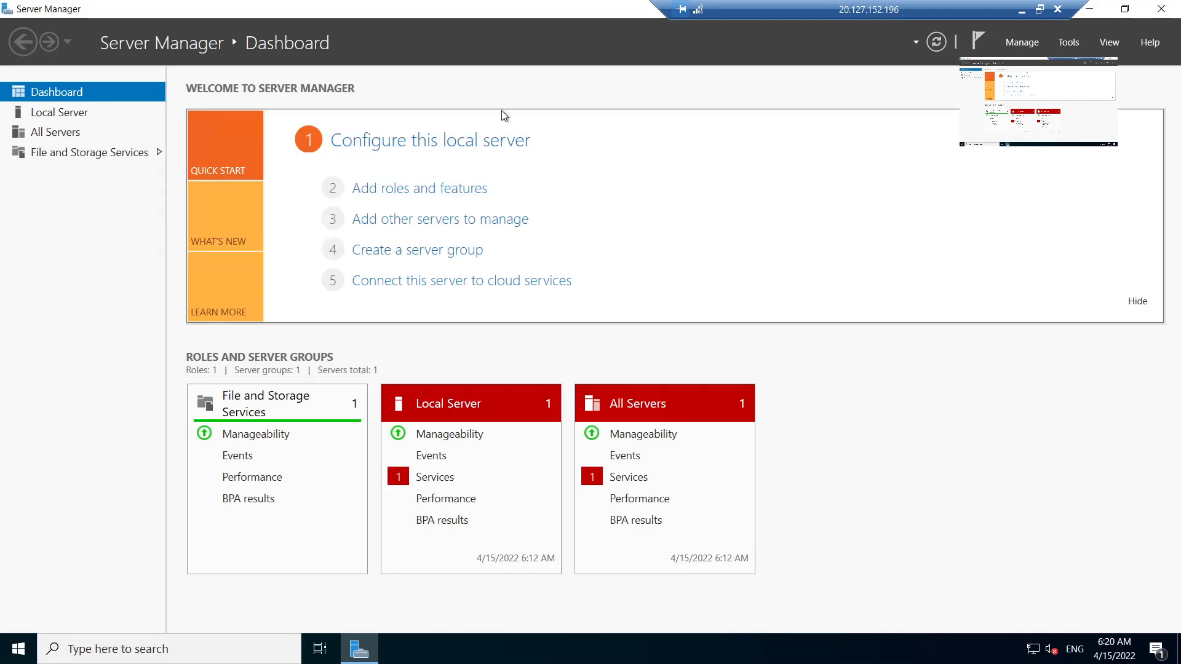
Open the Local Server page and look through its properties, events, services, performance, and roles and features
left_click(1021, 9)
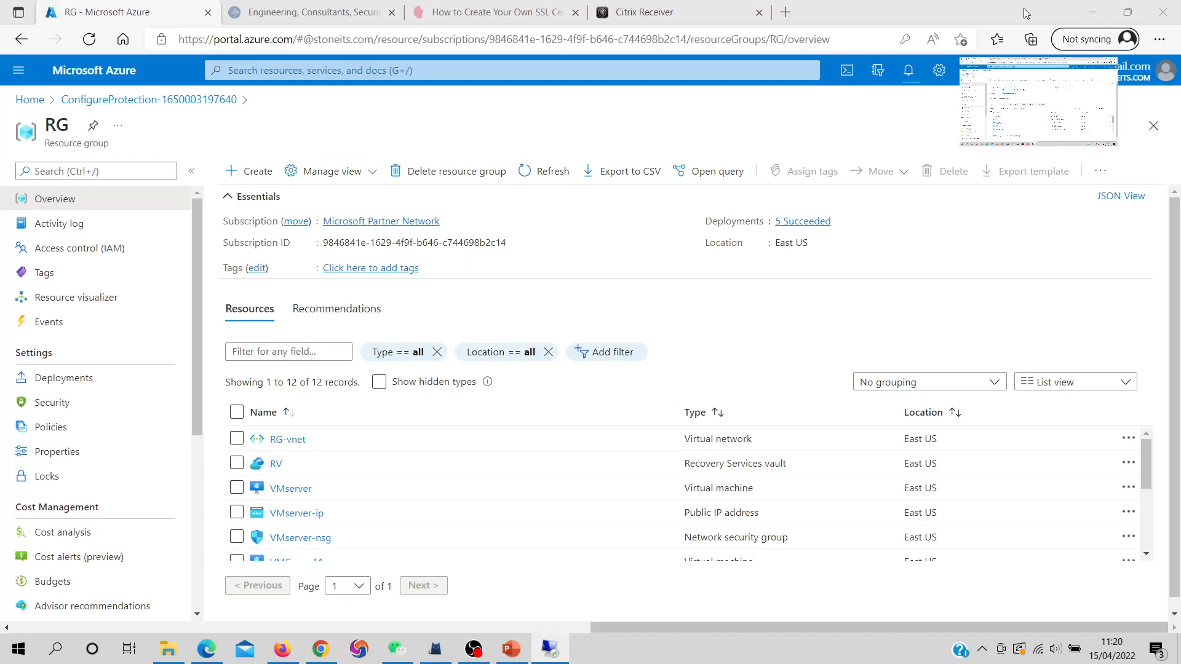
left_click(553, 649)
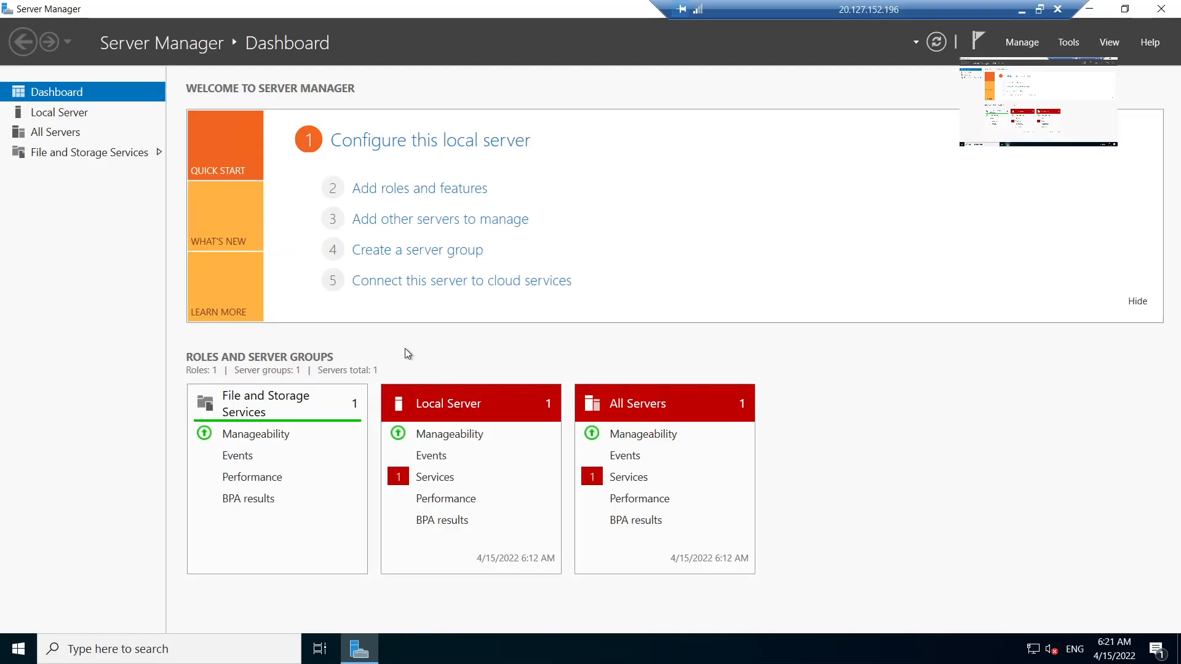
left_click(67, 116)
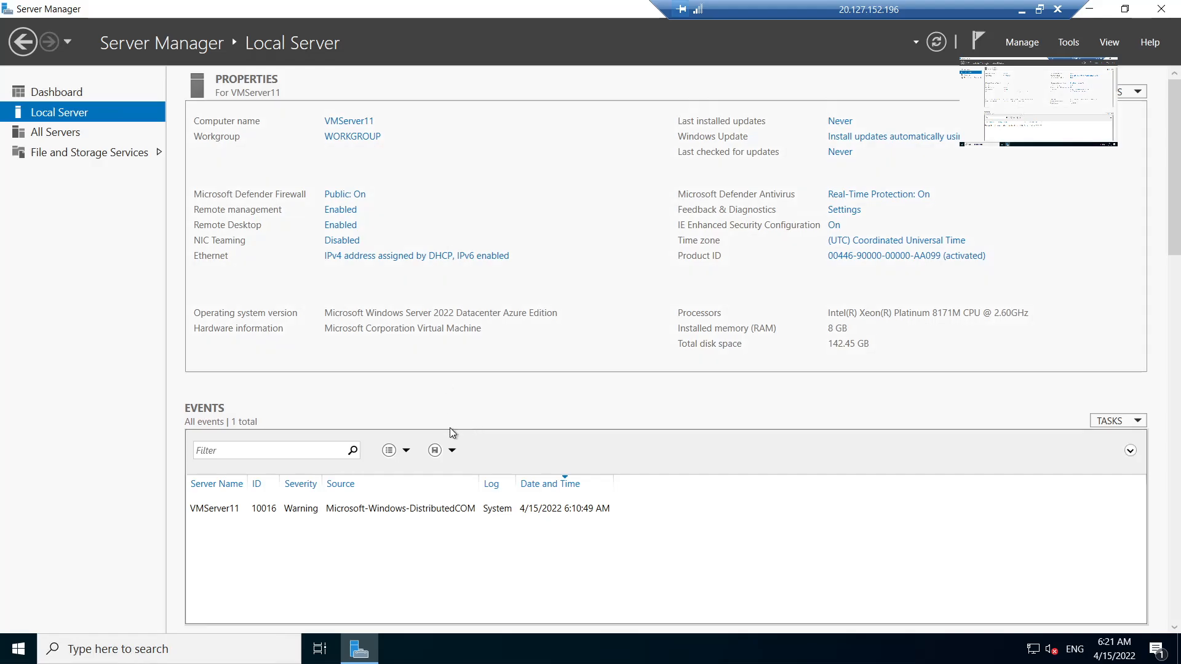
left_click_drag(1176, 152, 1147, 206)
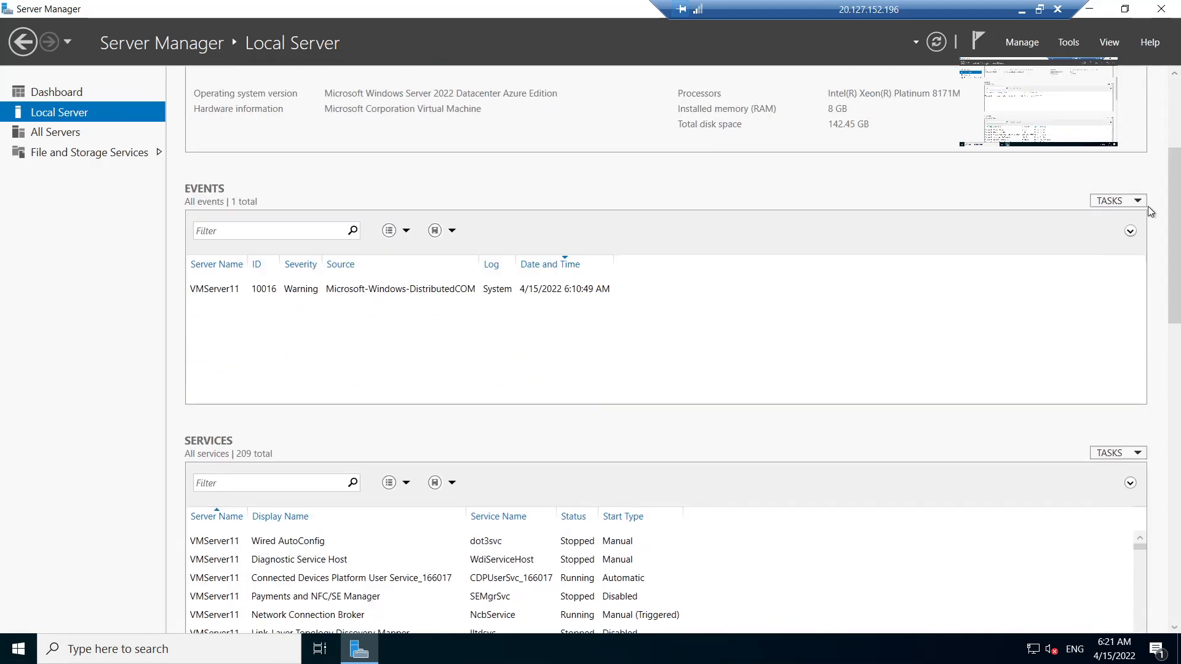
left_click_drag(1176, 246, 1175, 515)
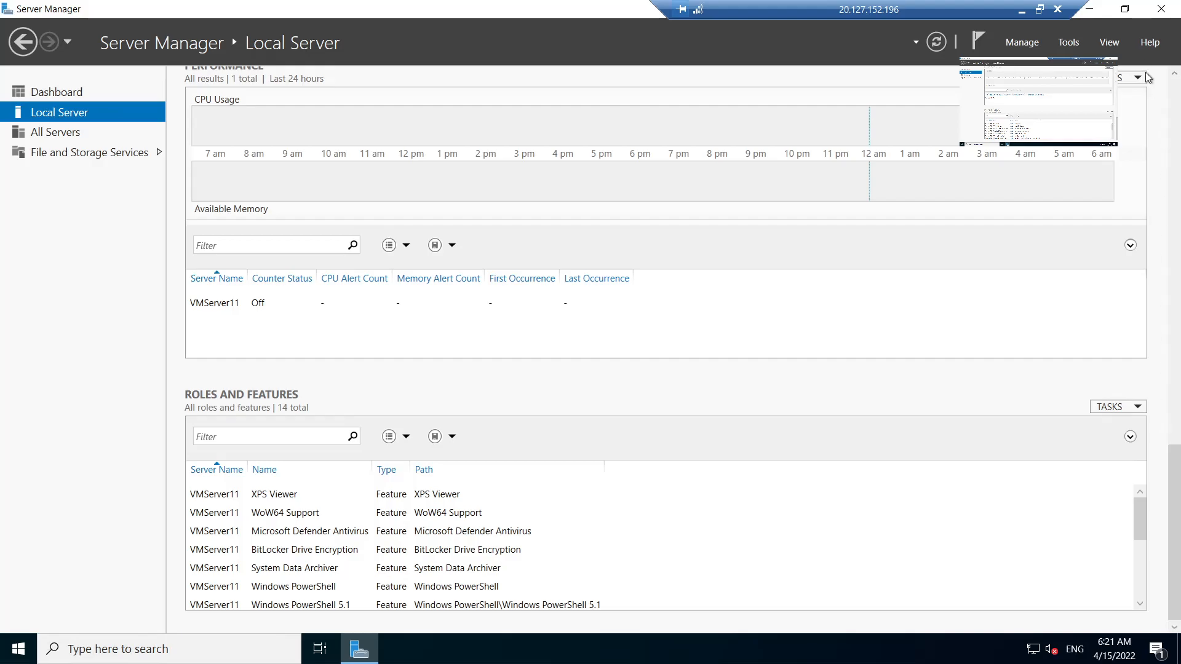
Turn off Internet Explorer Enhanced Security Configuration for both administrators and users, working in an enlarged remote desktop window
left_click(1039, 10)
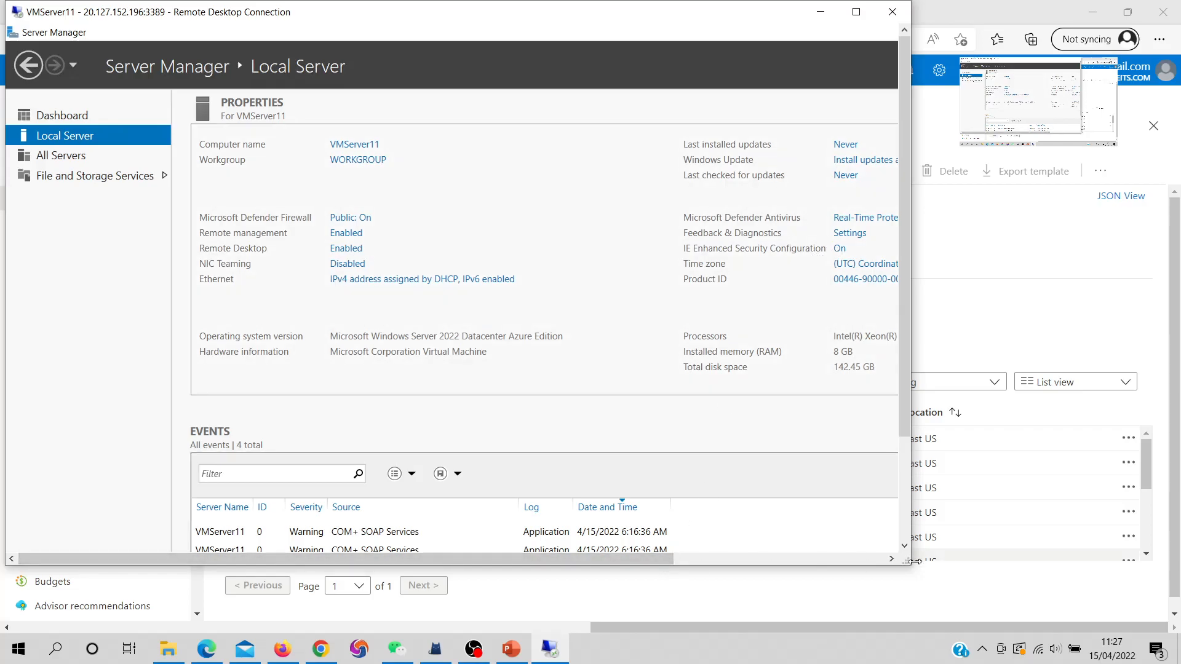
left_click_drag(906, 566, 1037, 614)
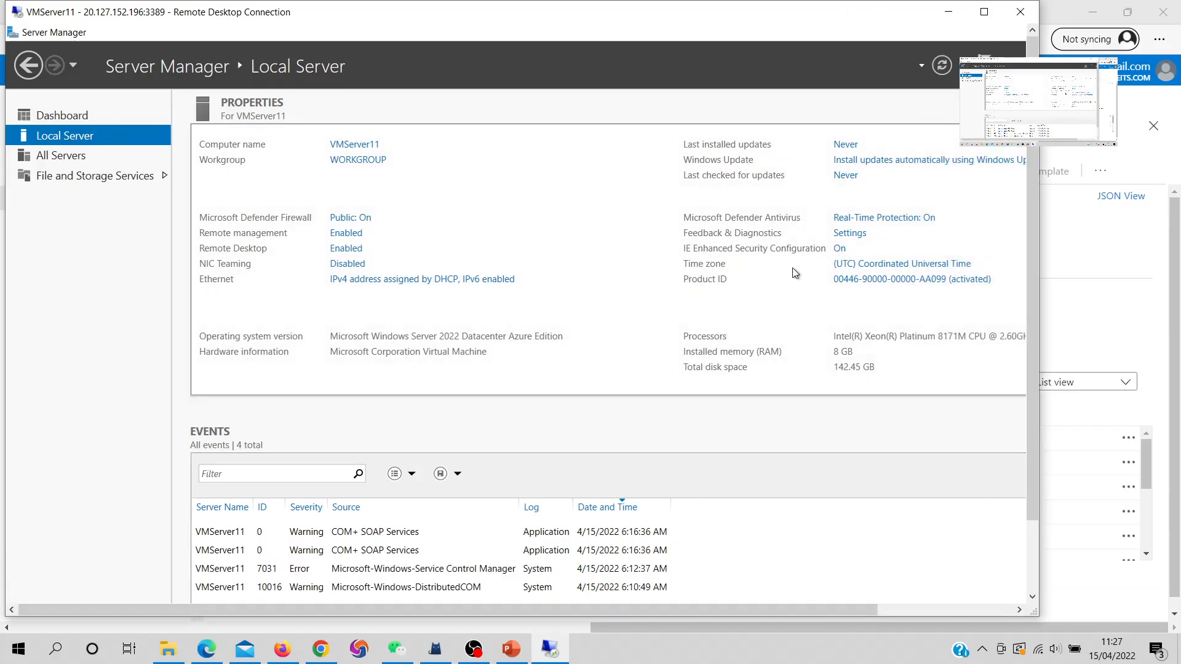
left_click(840, 249)
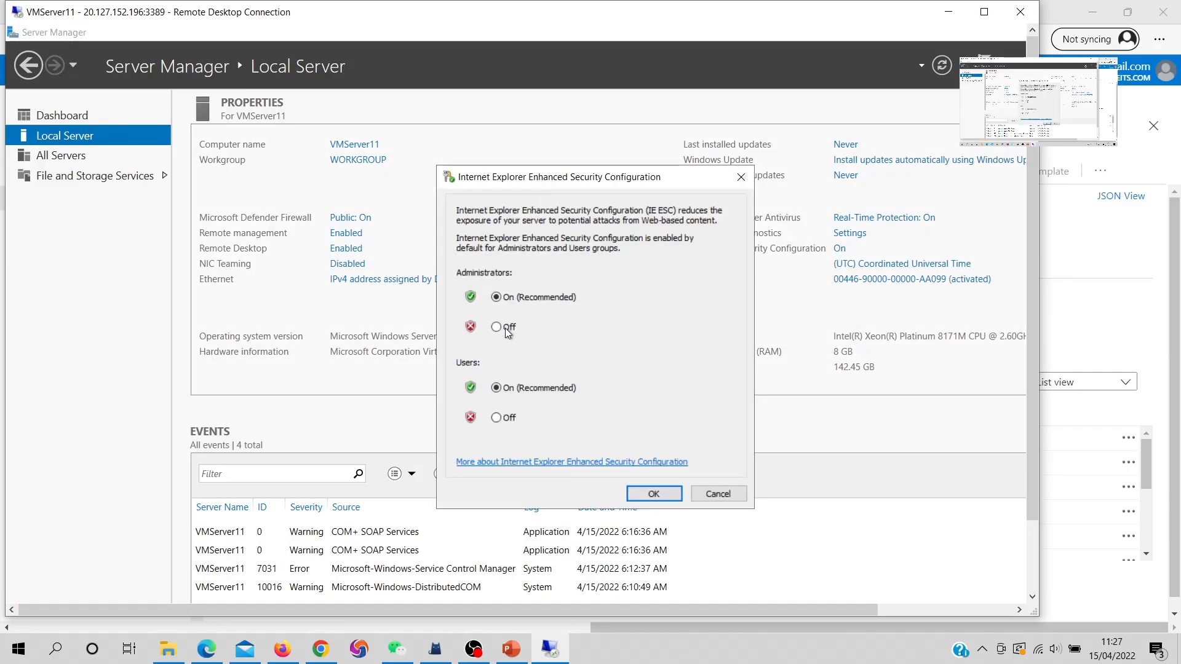
left_click(504, 327)
left_click(500, 419)
left_click(654, 493)
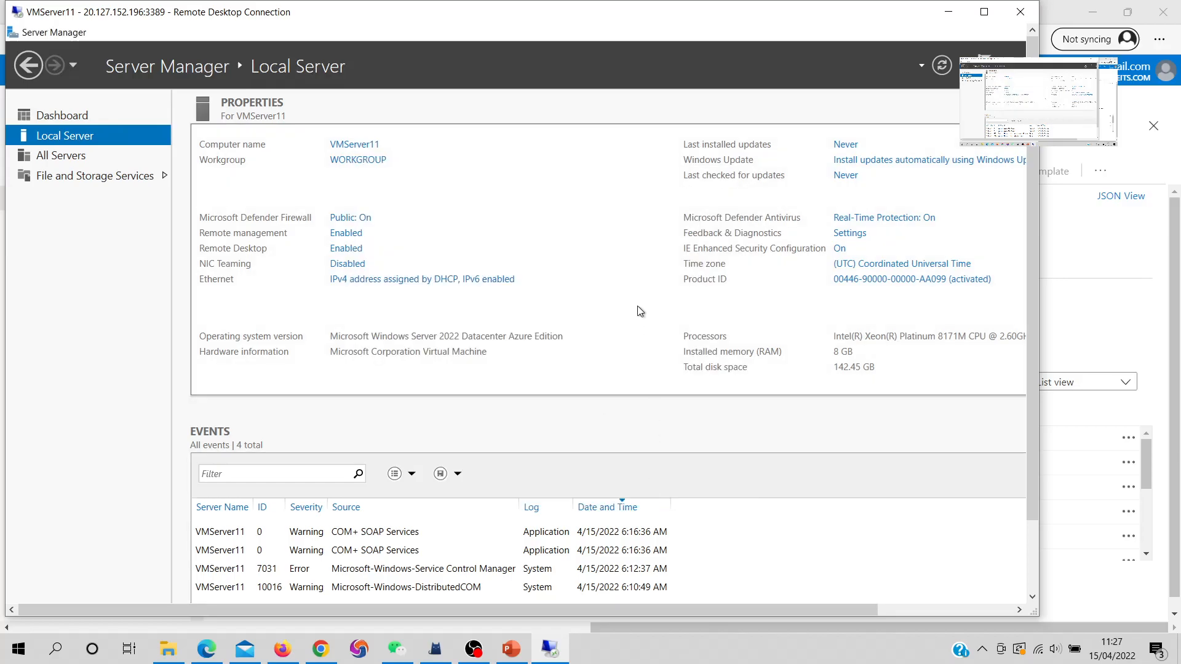
Return the remote session to full screen, recheck the Internet Explorer Enhanced Security settings and reload the Local Server properties
left_click(984, 12)
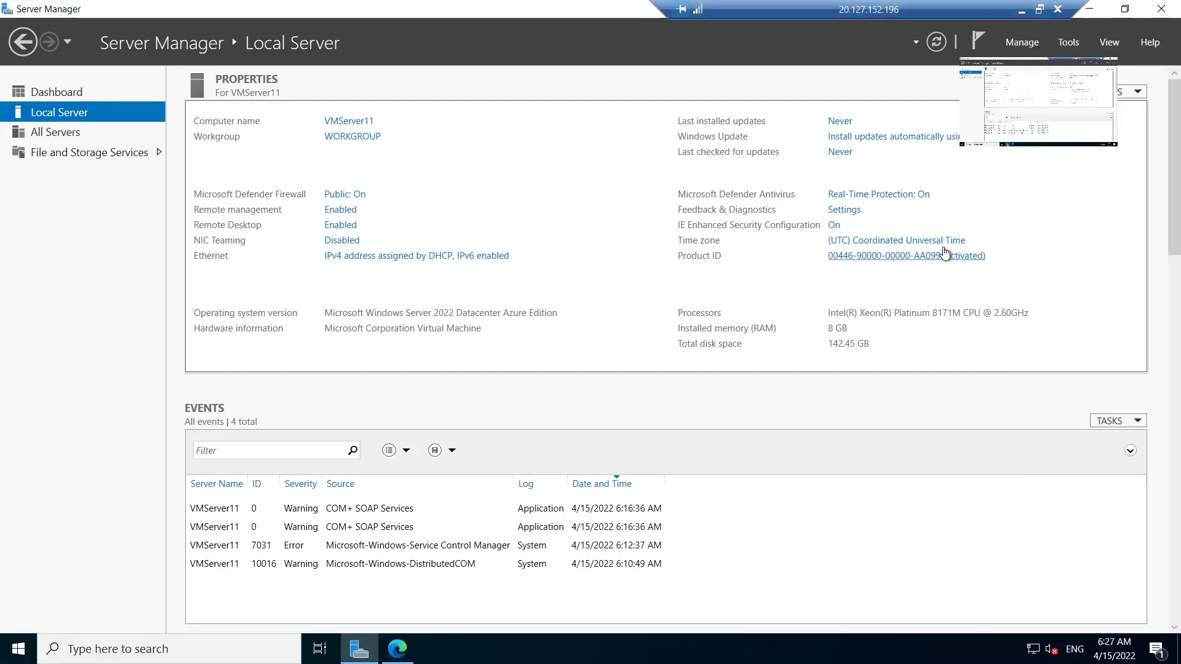
left_click(834, 226)
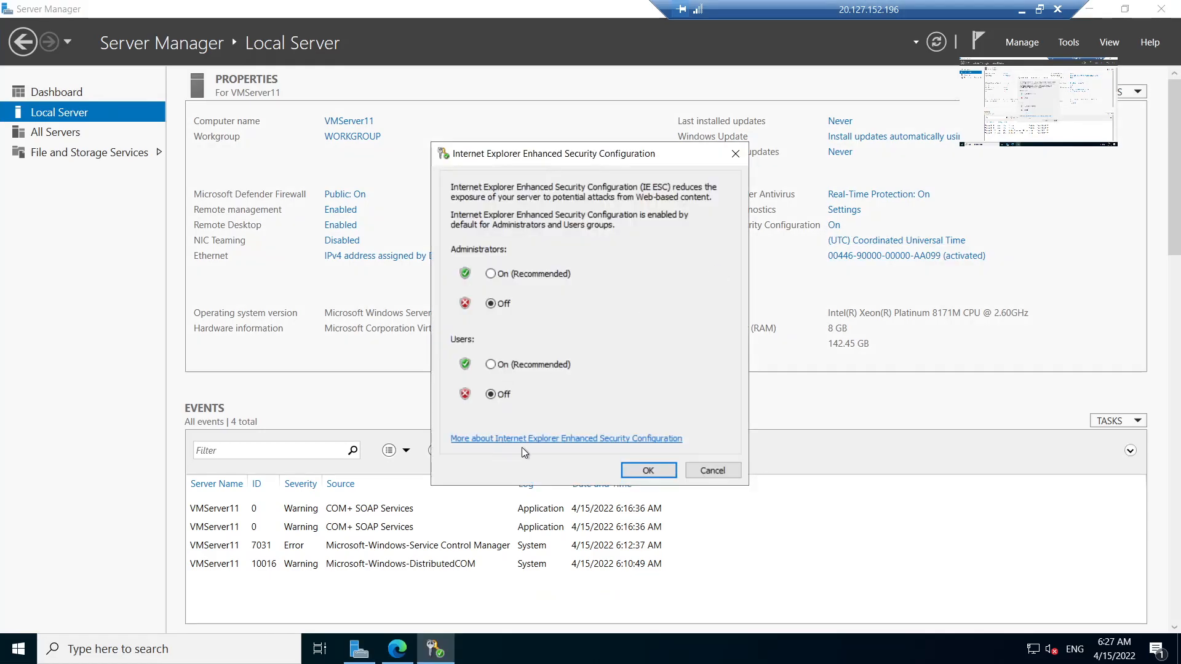
left_click(649, 470)
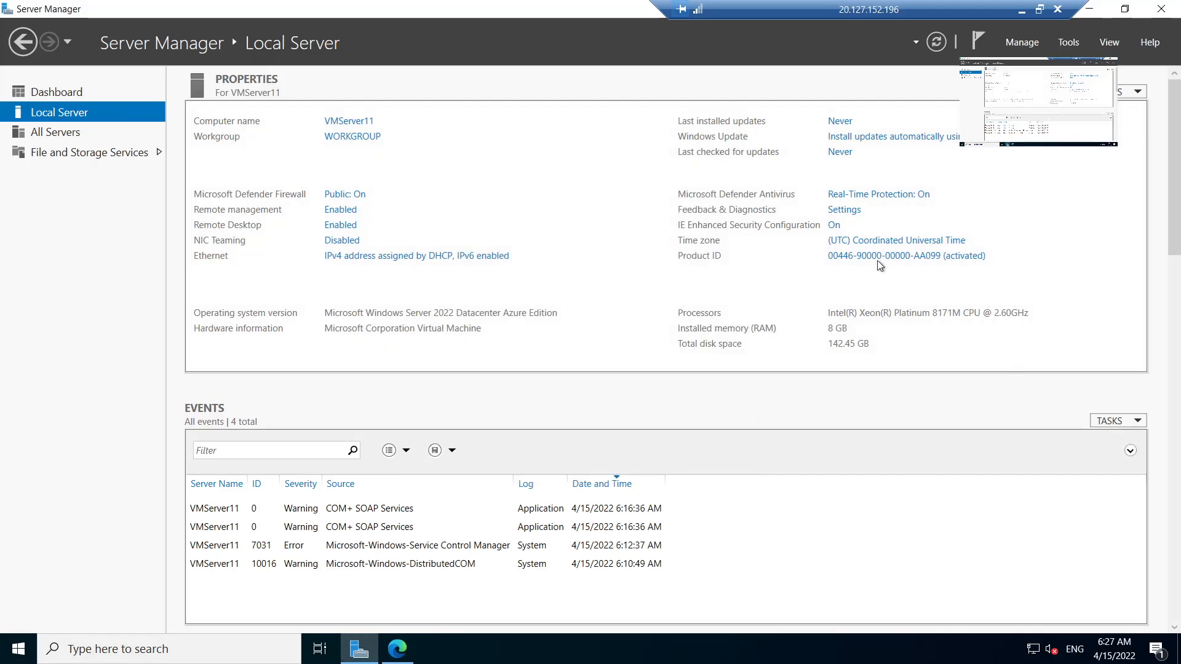
left_click(56, 131)
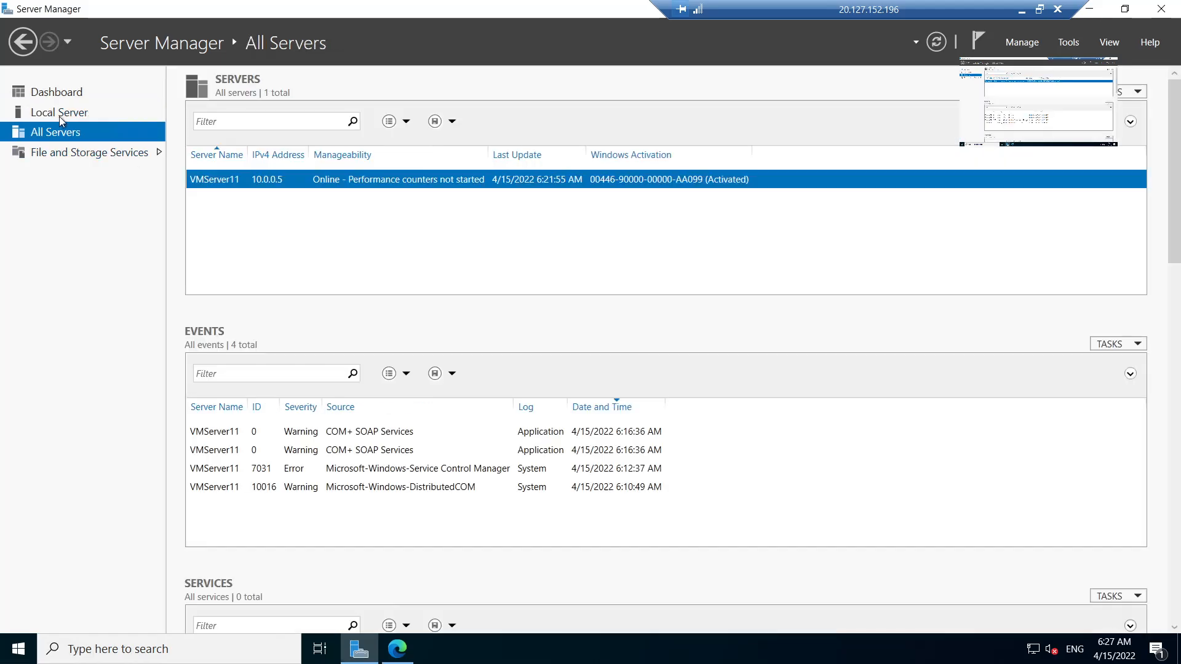
left_click(59, 115)
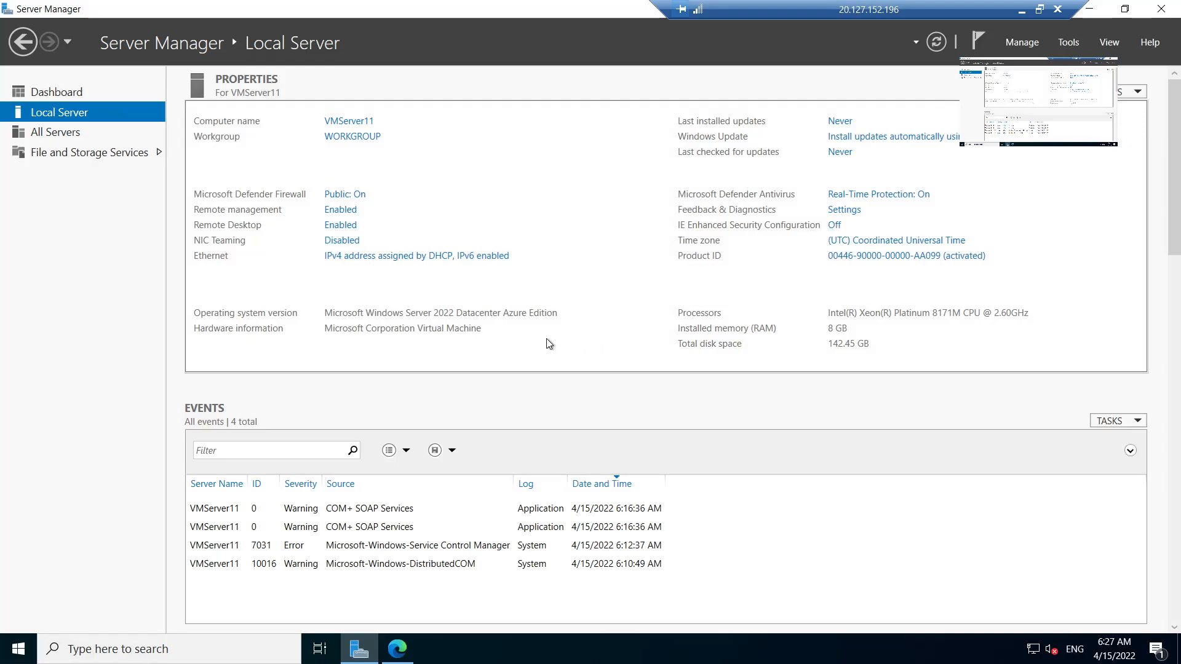
Run gpupdate in an administrator Command Prompt and minimize its window
left_click(7, 657)
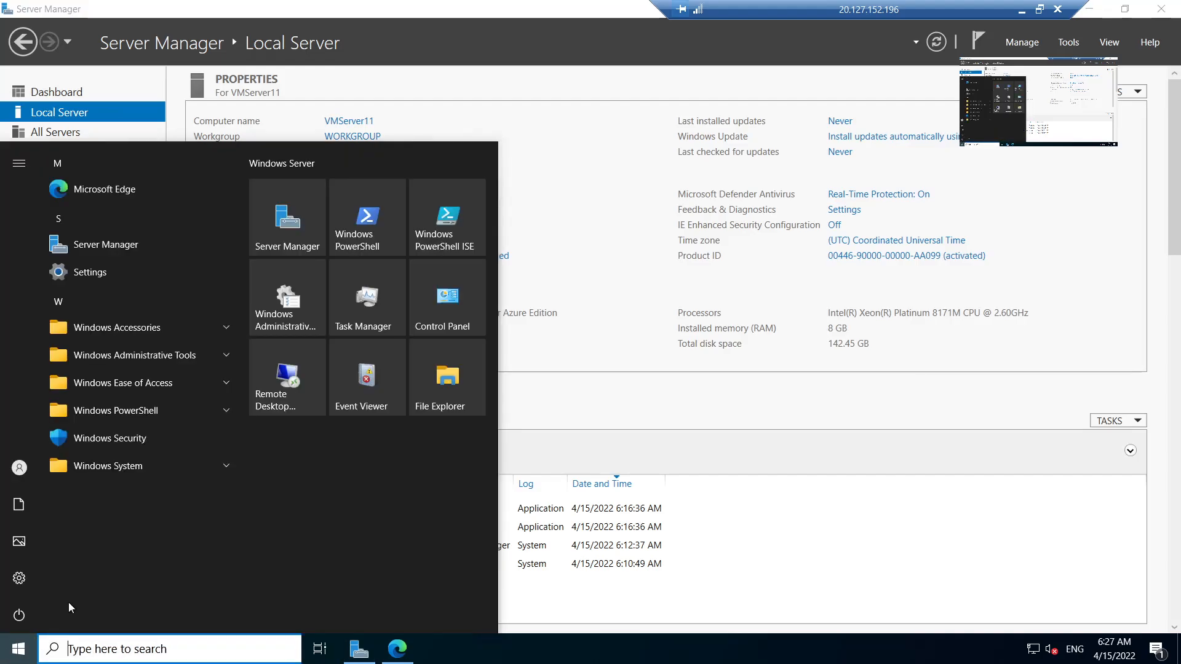
type("cmd")
key("ctrl+shift+Return")
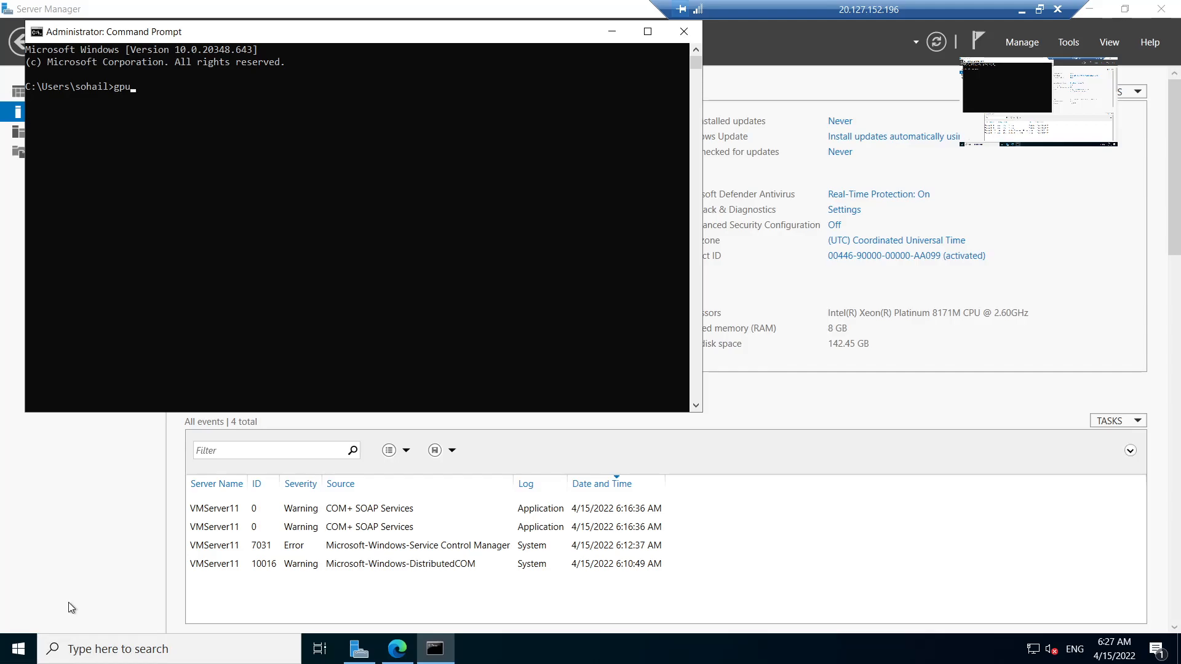
type("date")
key("Return")
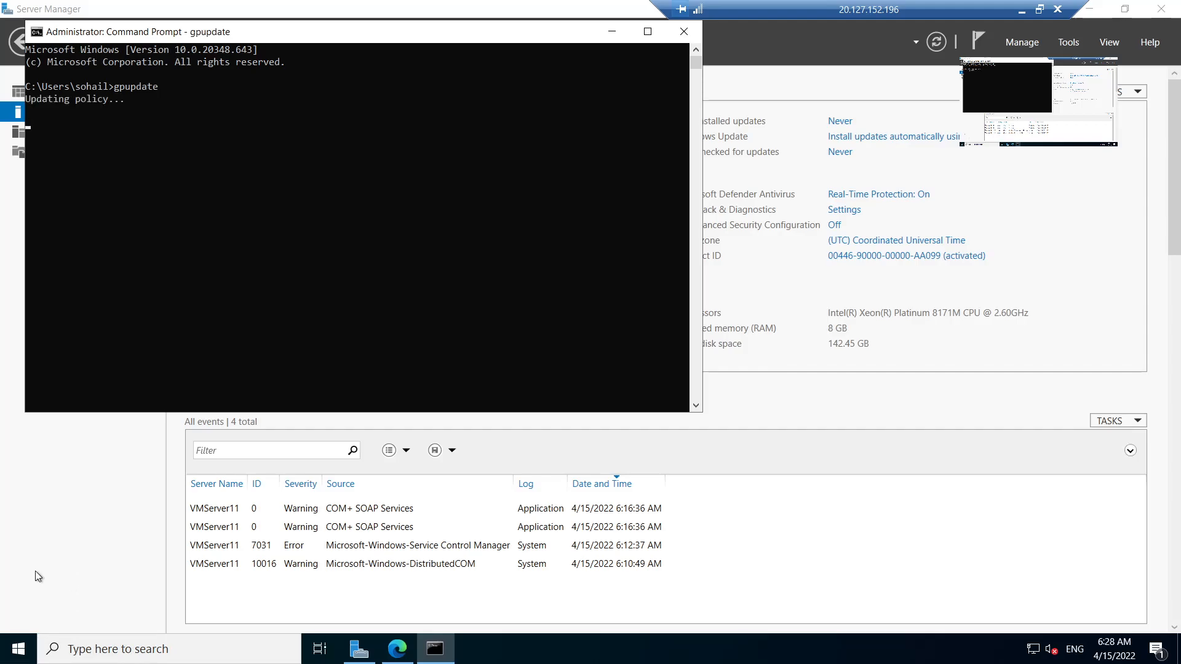
left_click(612, 31)
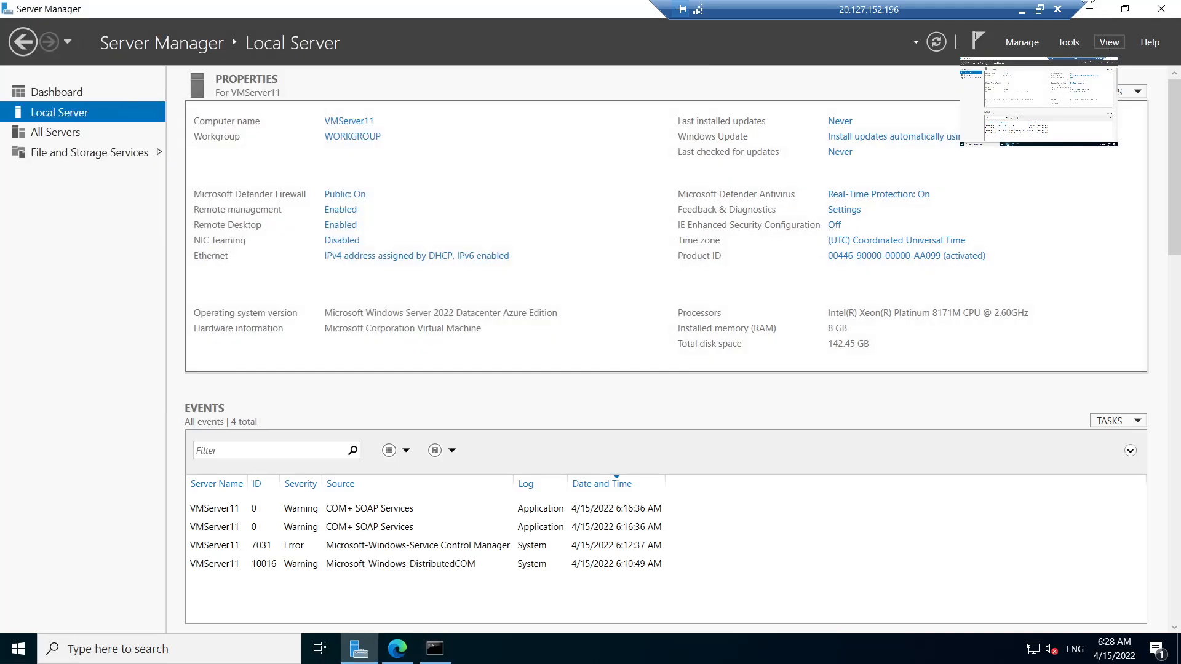
Minimize Server Manager, switch to Edge and start a new backup in the RV Recovery Services vault
left_click(1089, 9)
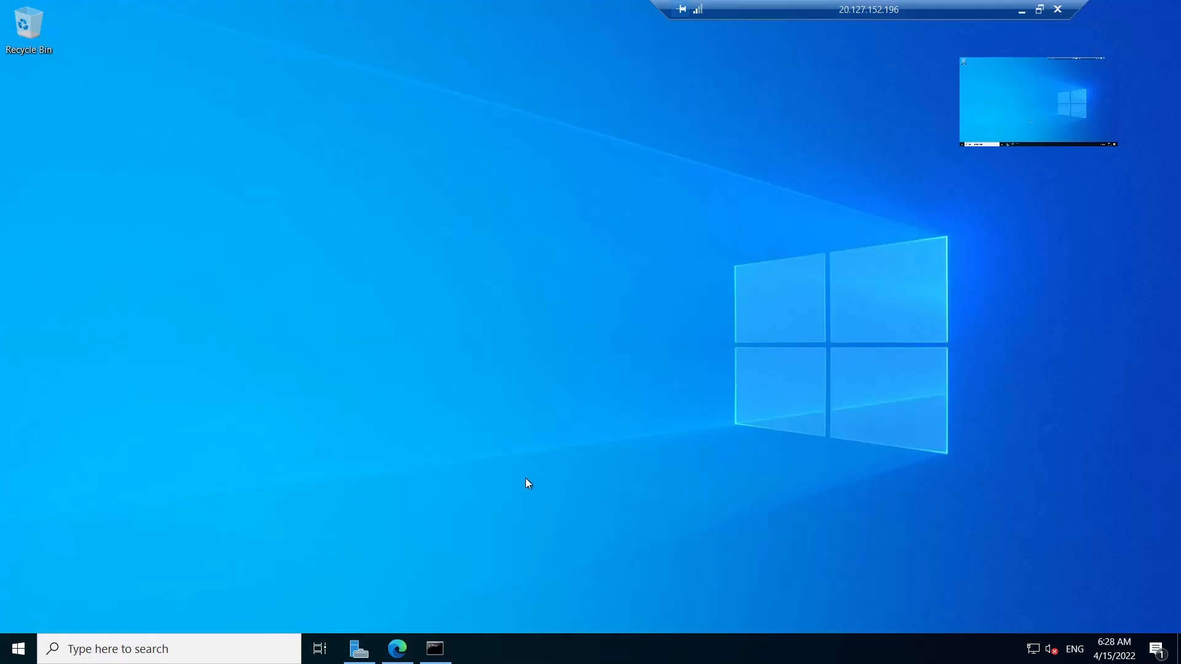
left_click(396, 653)
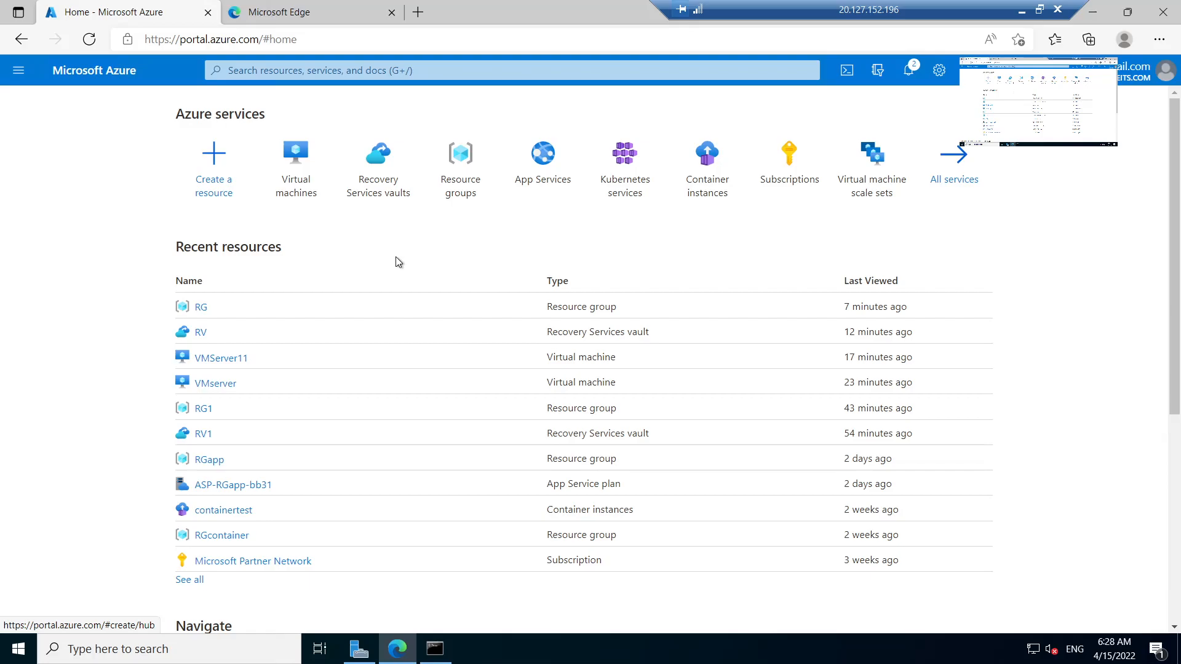
left_click(197, 334)
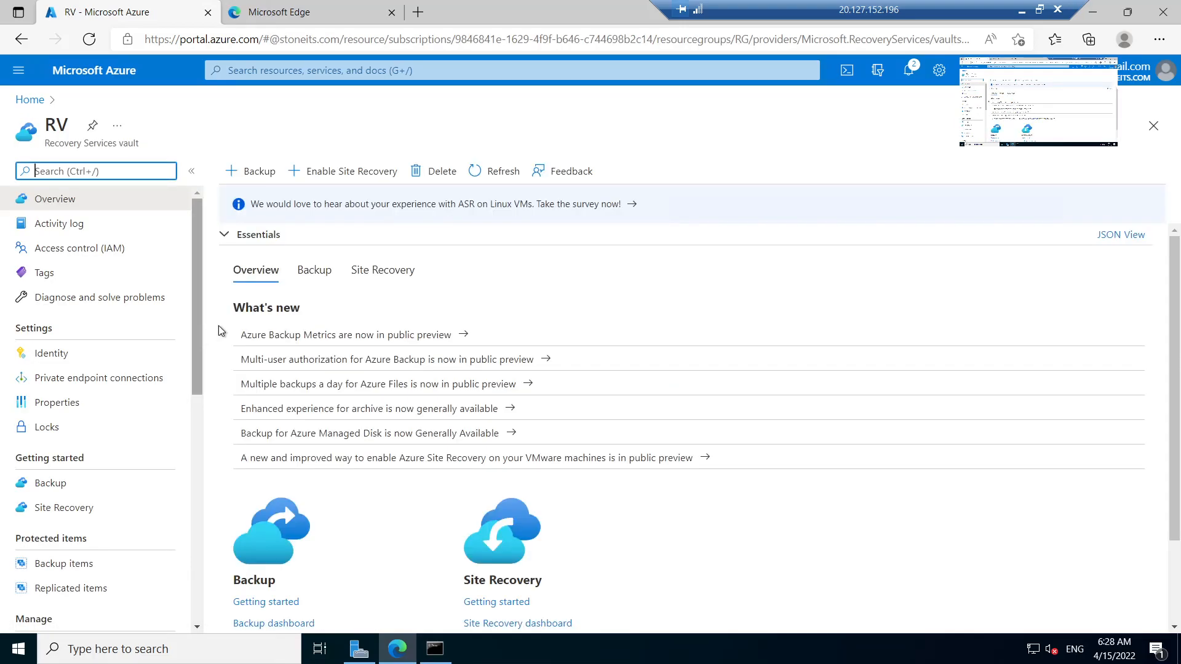
left_click(248, 172)
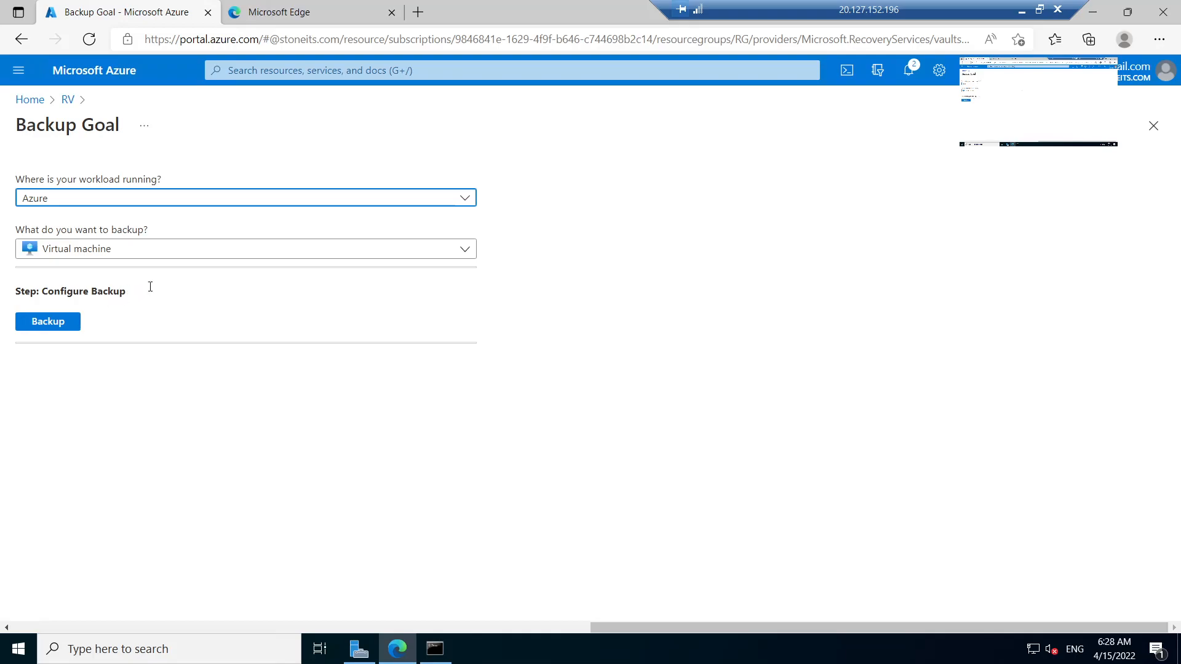
Set the backup goal to an On-Premises workload with Files and folders, viewing the remote session in a window
left_click(1039, 12)
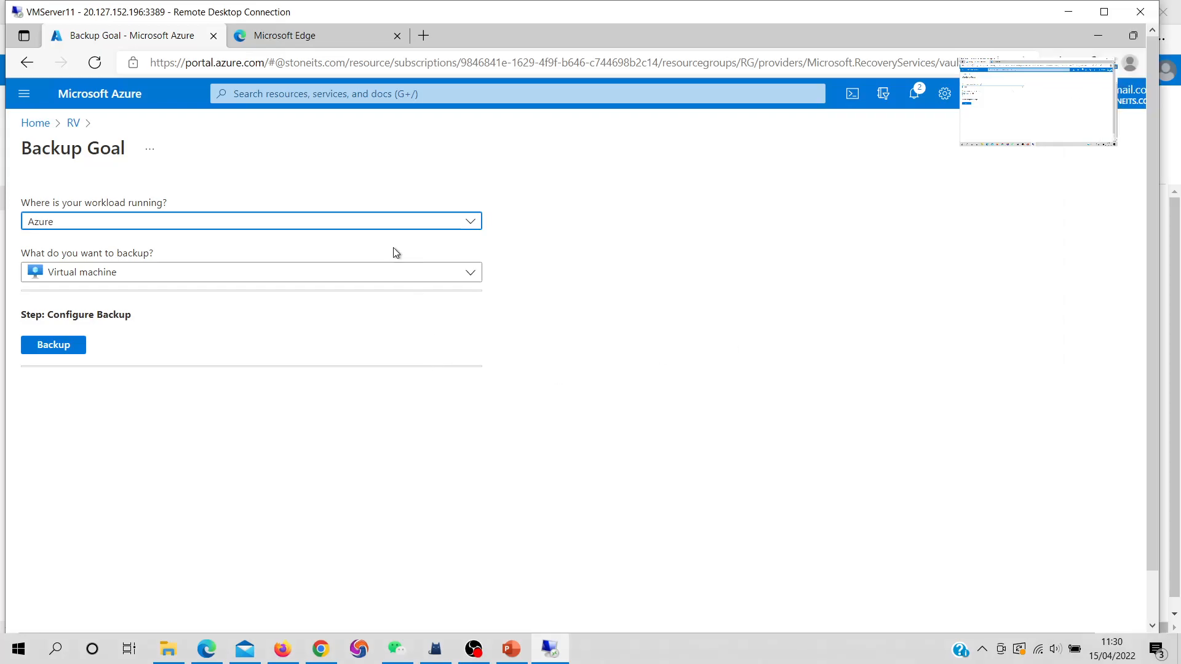
left_click(394, 278)
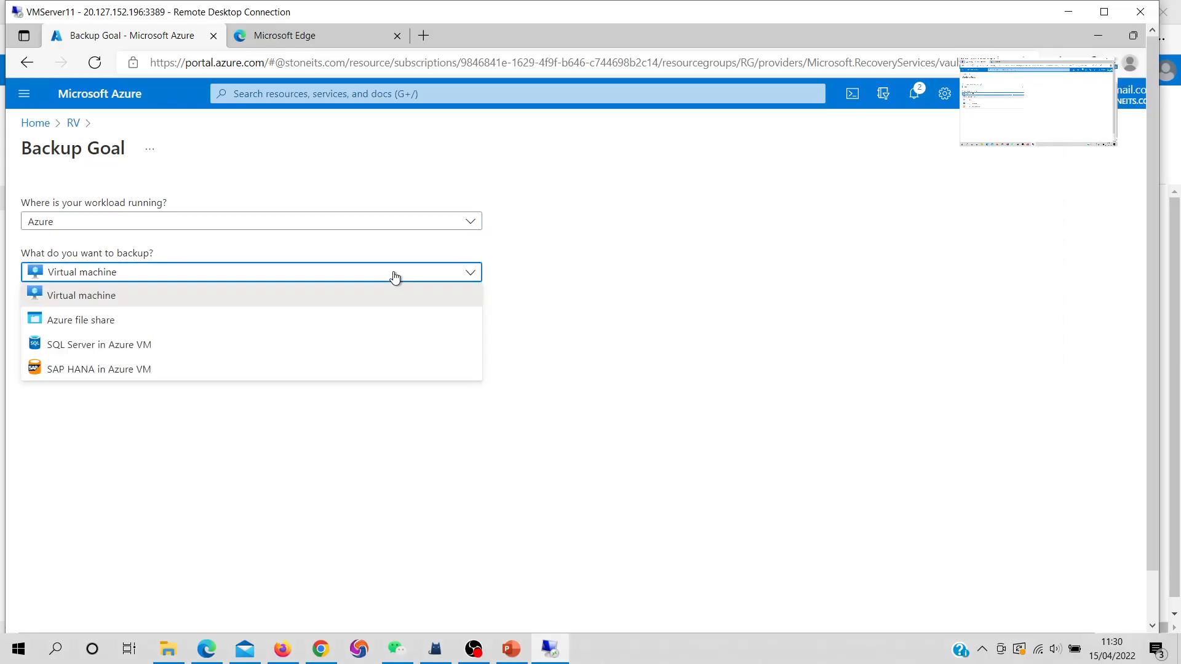
left_click(594, 274)
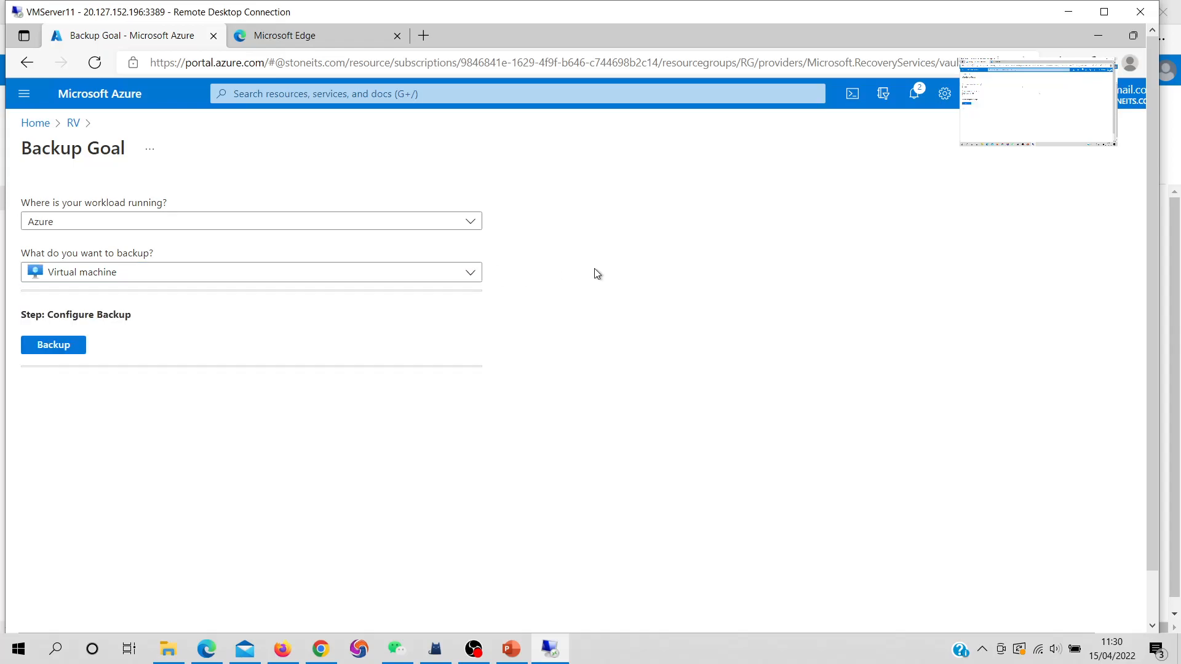
left_click(435, 233)
left_click(265, 317)
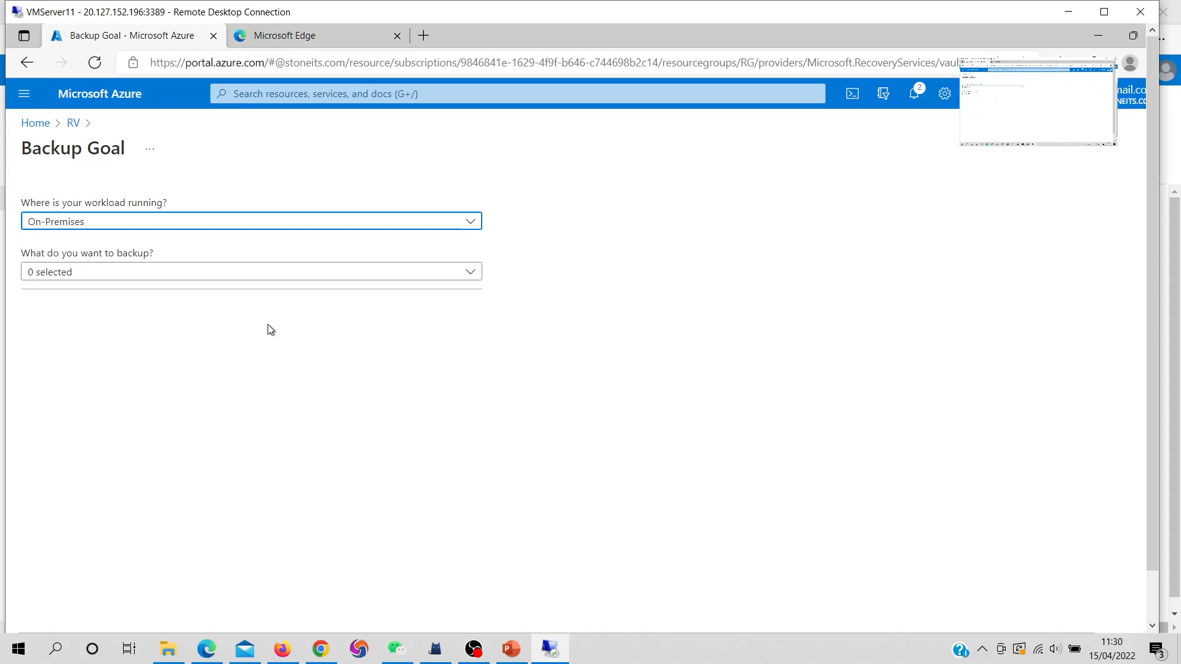
left_click(205, 278)
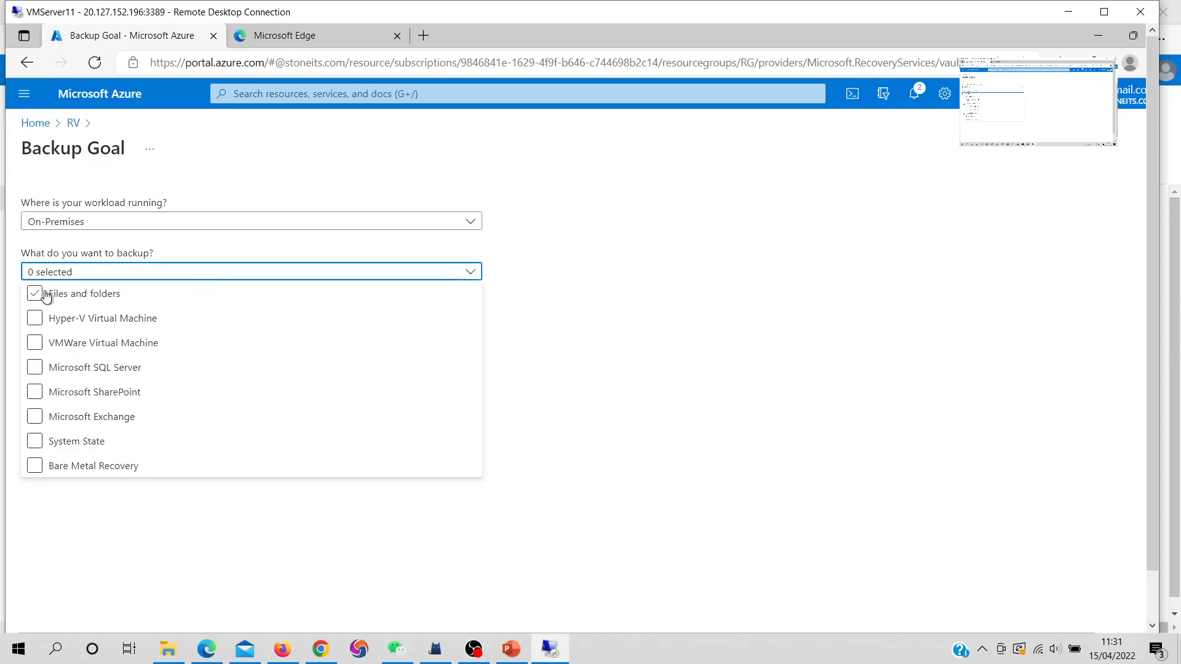
left_click(34, 293)
left_click(705, 430)
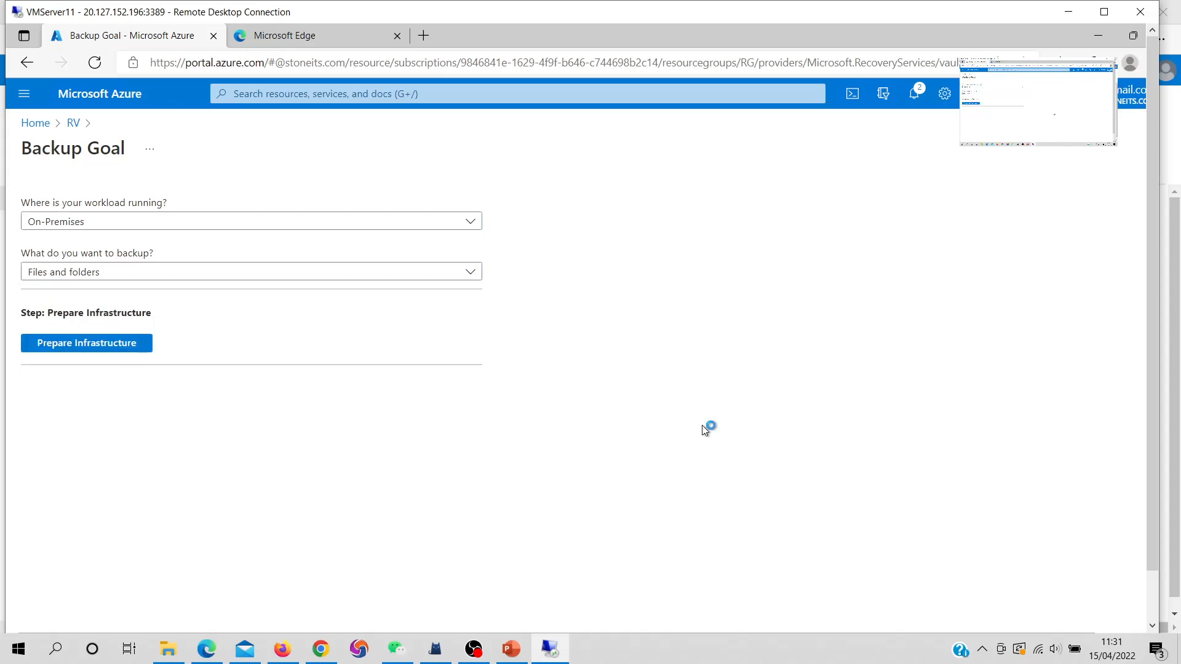
Prepare the infrastructure by downloading the Recovery Services agent for Windows Server and running MARSAgentInstaller.exe
left_click(119, 344)
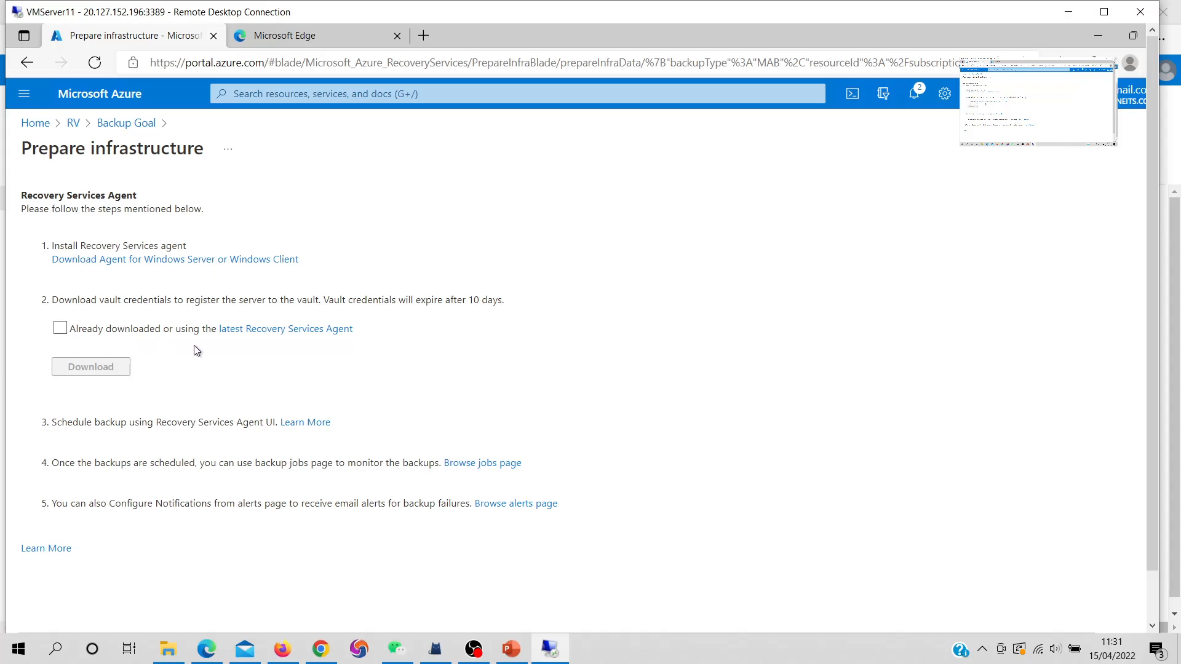
left_click(101, 264)
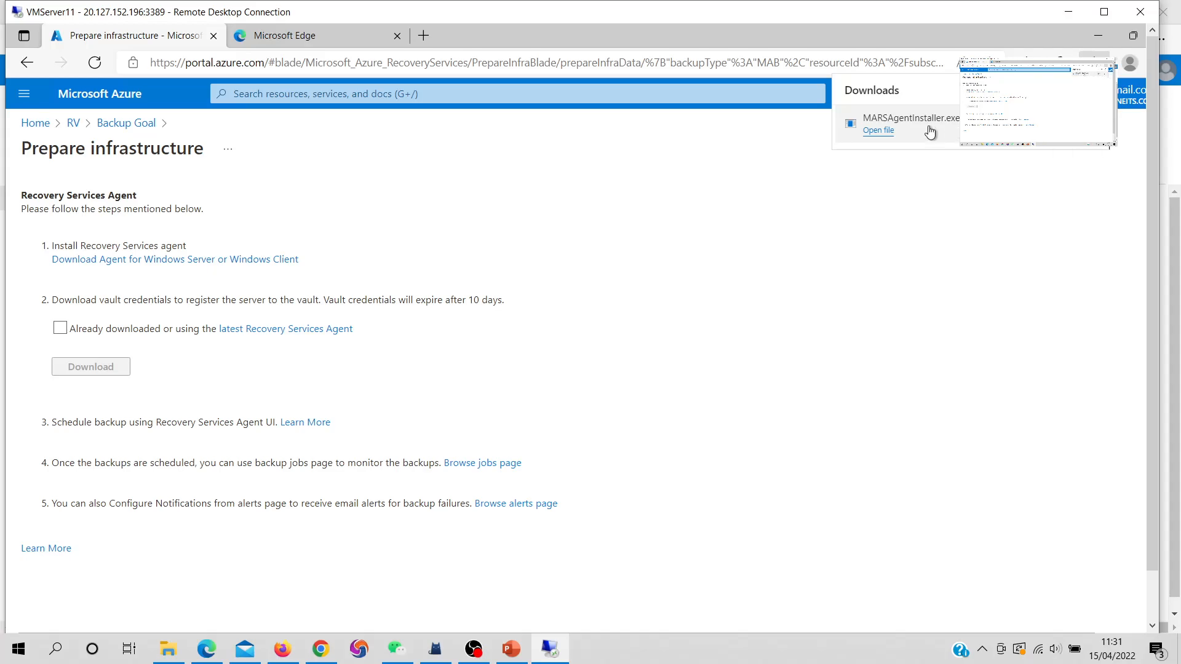
left_click(892, 125)
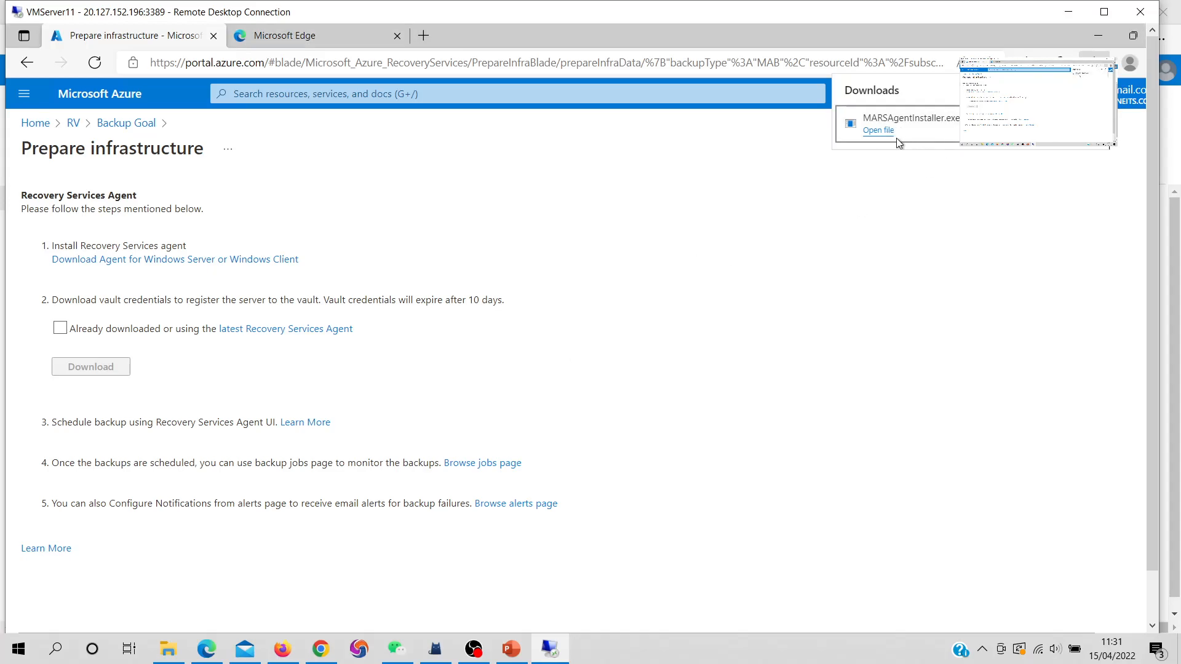
left_click(878, 131)
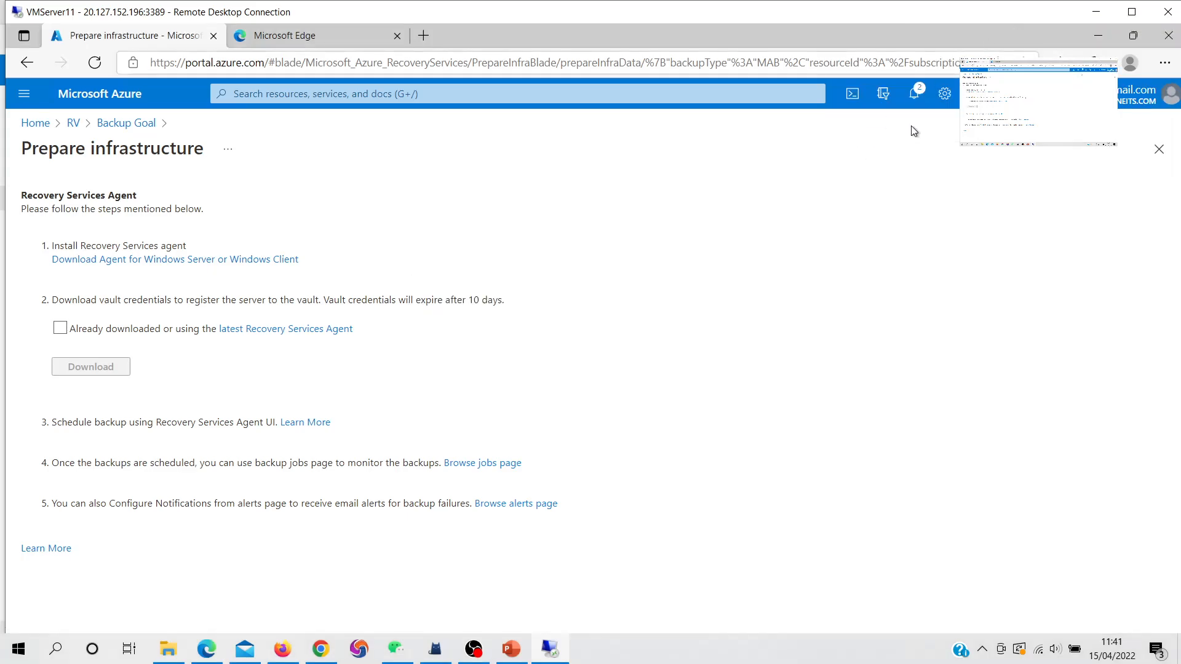
Install the Recovery Services Agent with the default folders and proxy settings, opting out of Microsoft Update
left_click(1131, 14)
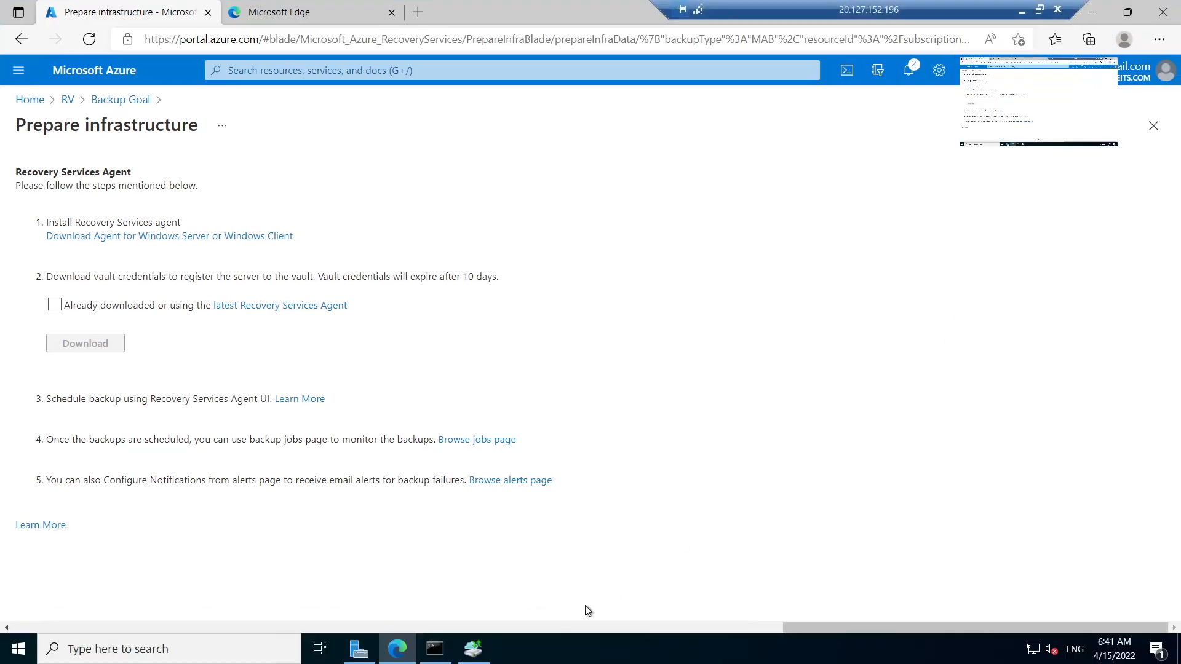
left_click(474, 650)
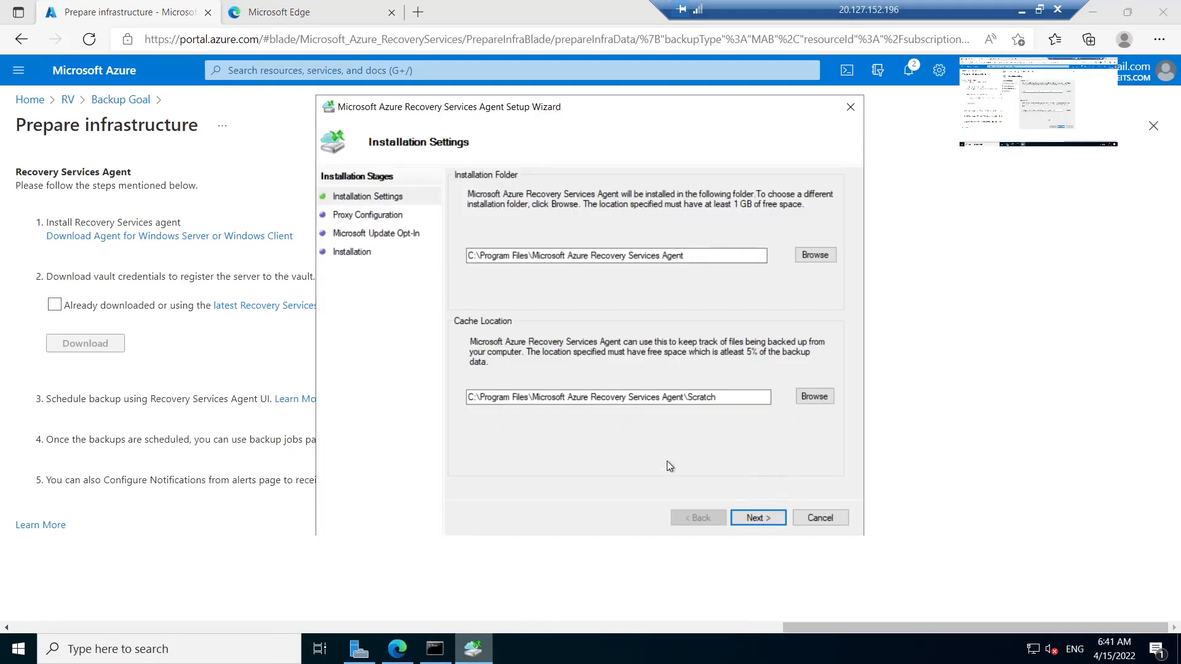
left_click(758, 517)
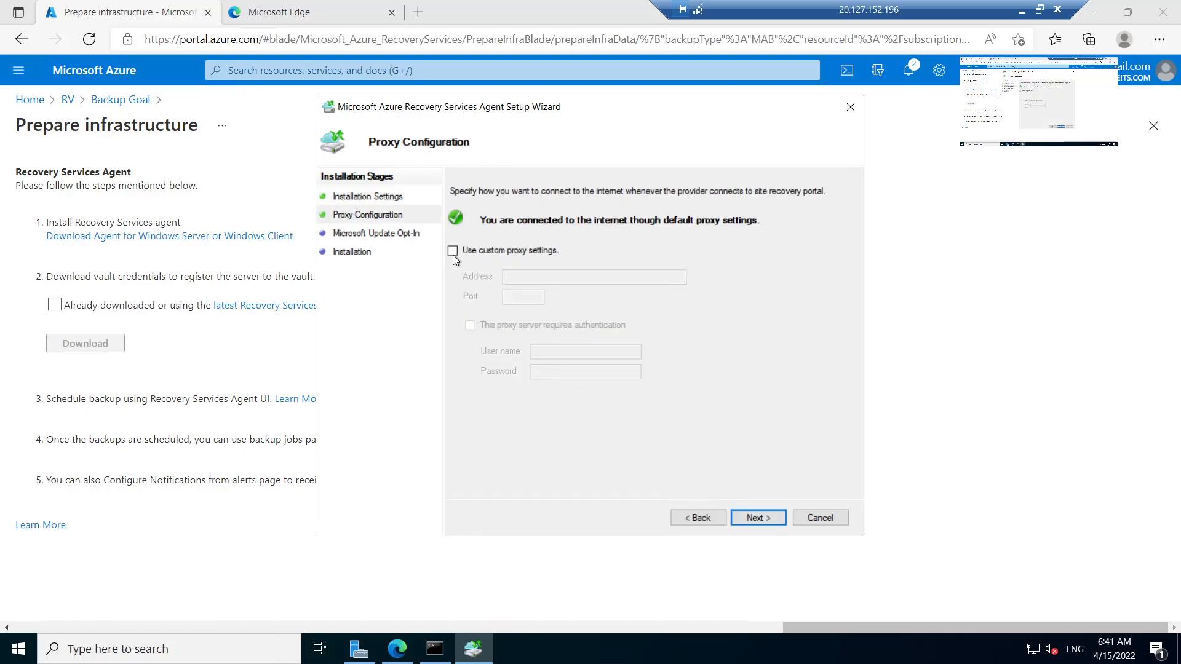
left_click(760, 518)
left_click(572, 312)
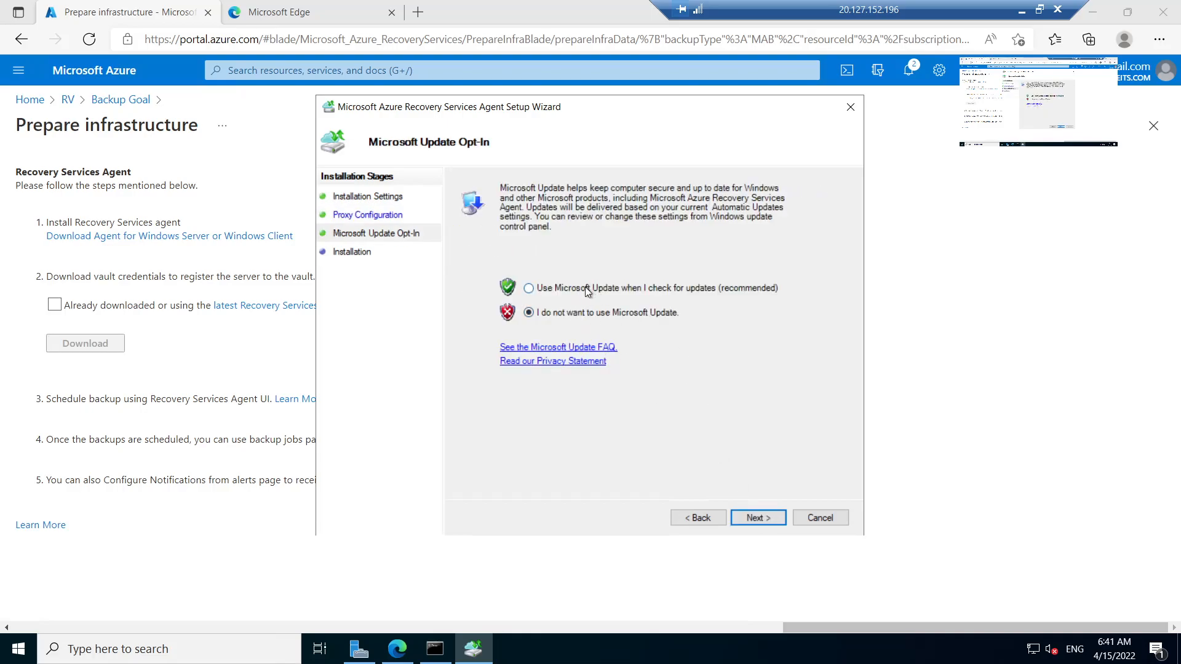
left_click(760, 517)
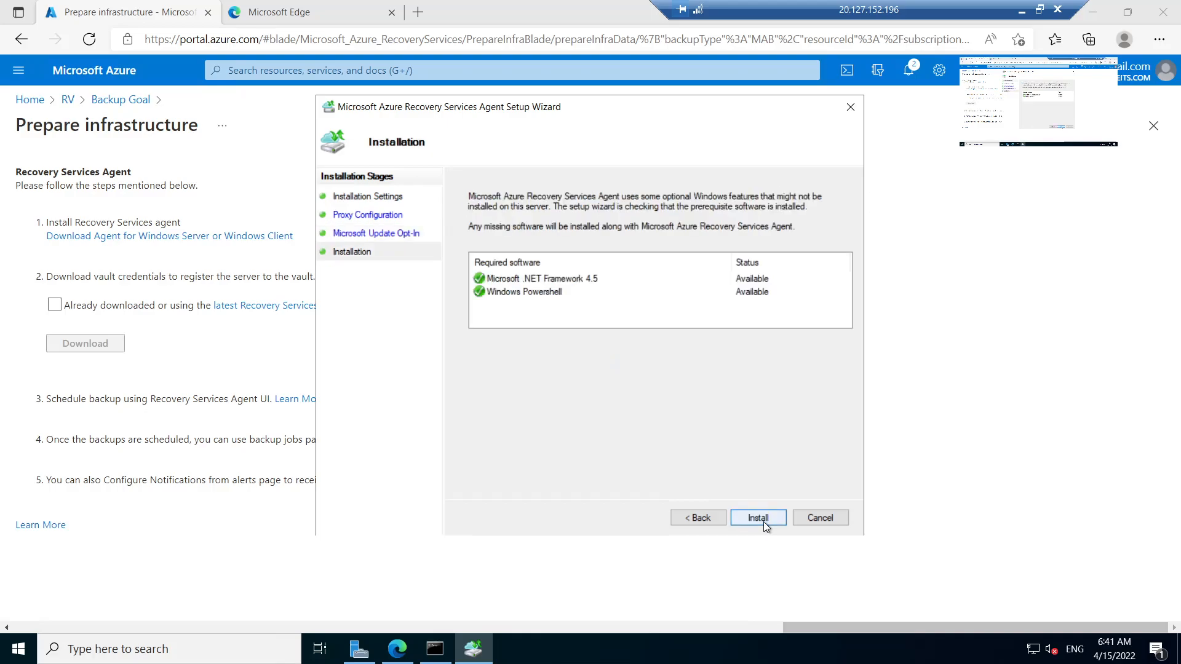
left_click(762, 521)
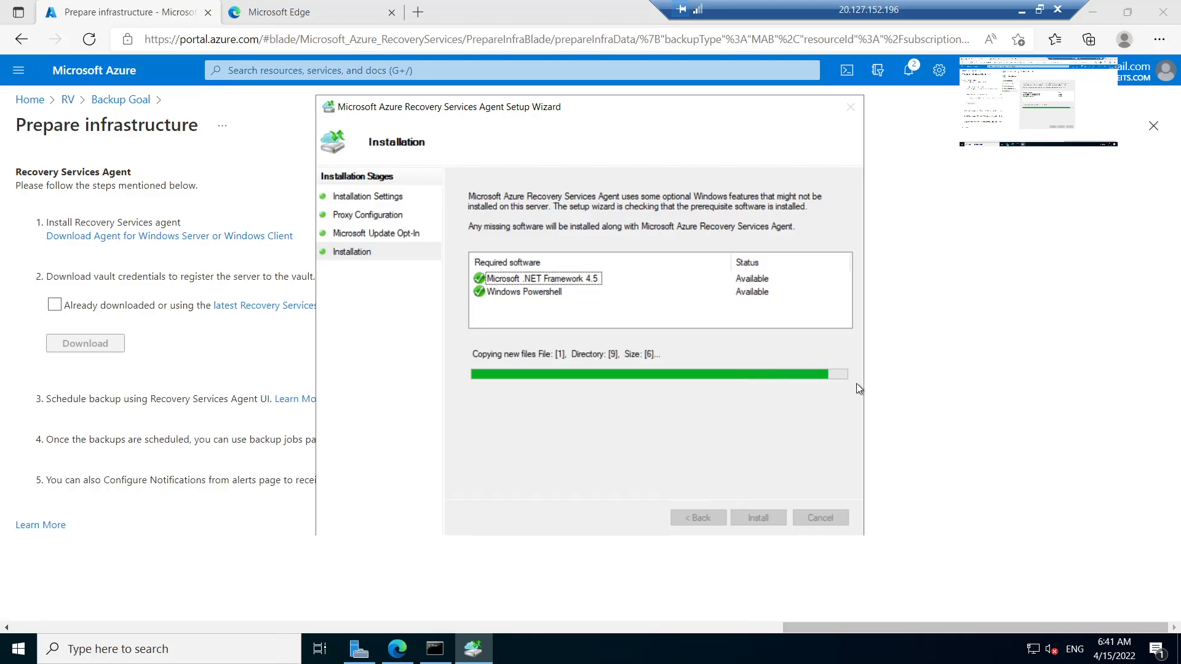
left_click(1039, 9)
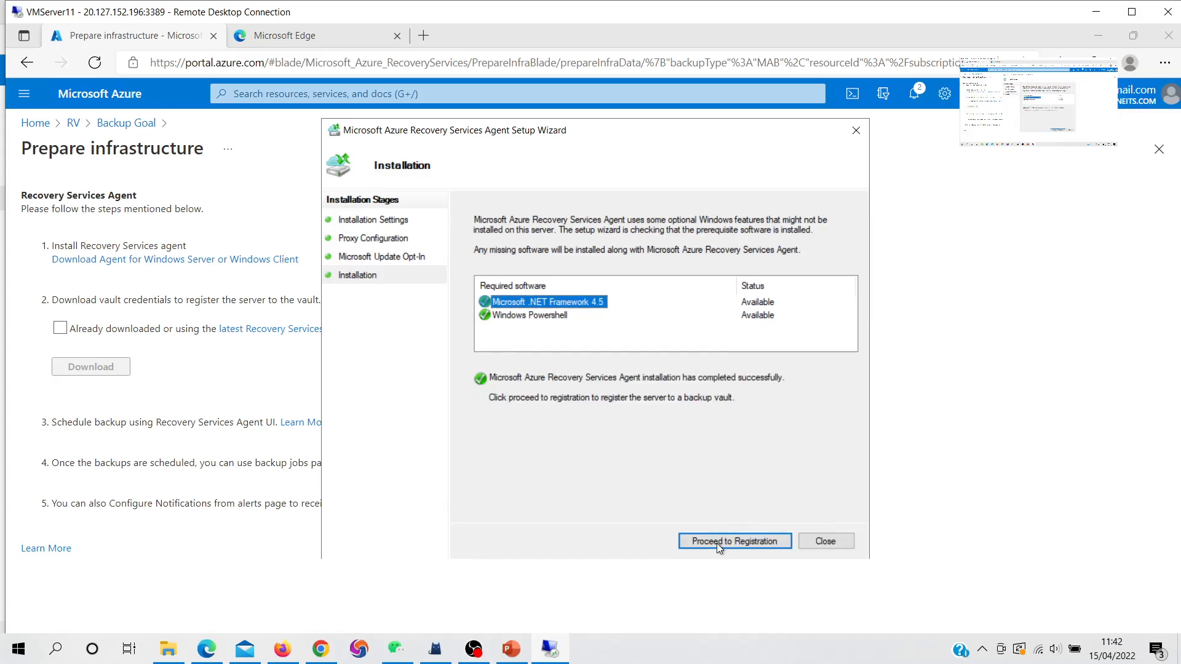
Proceed to server registration, download the vault credentials with the latest agent option checked, and return to the Register Server Wizard
left_click(718, 544)
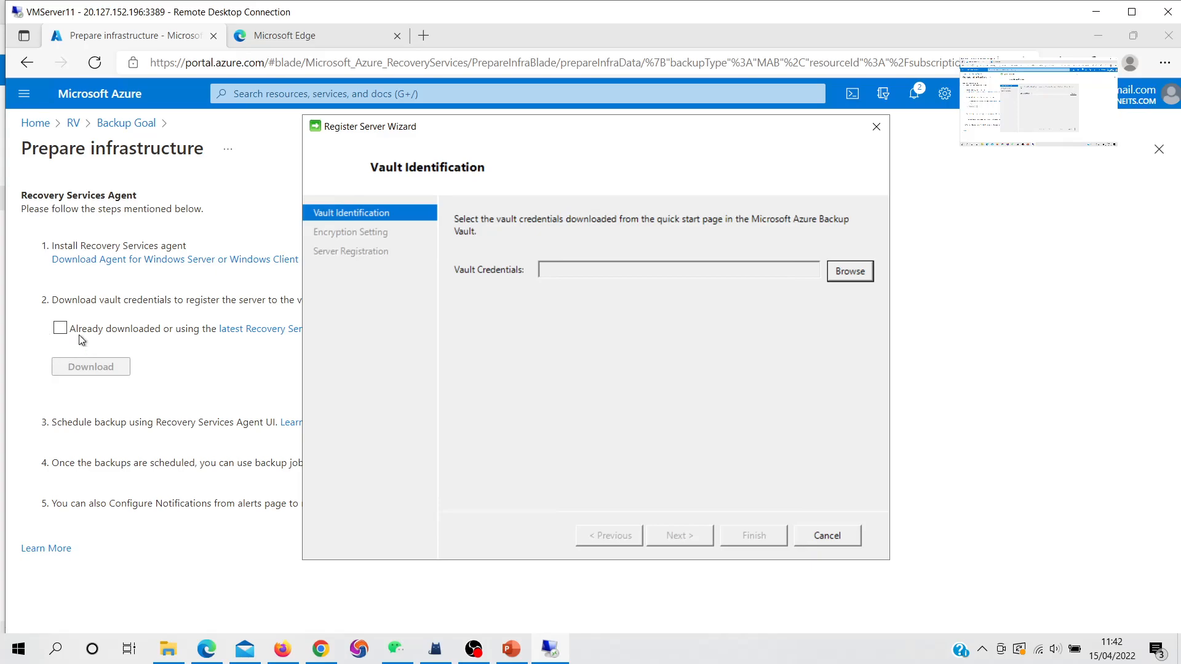
left_click(61, 330)
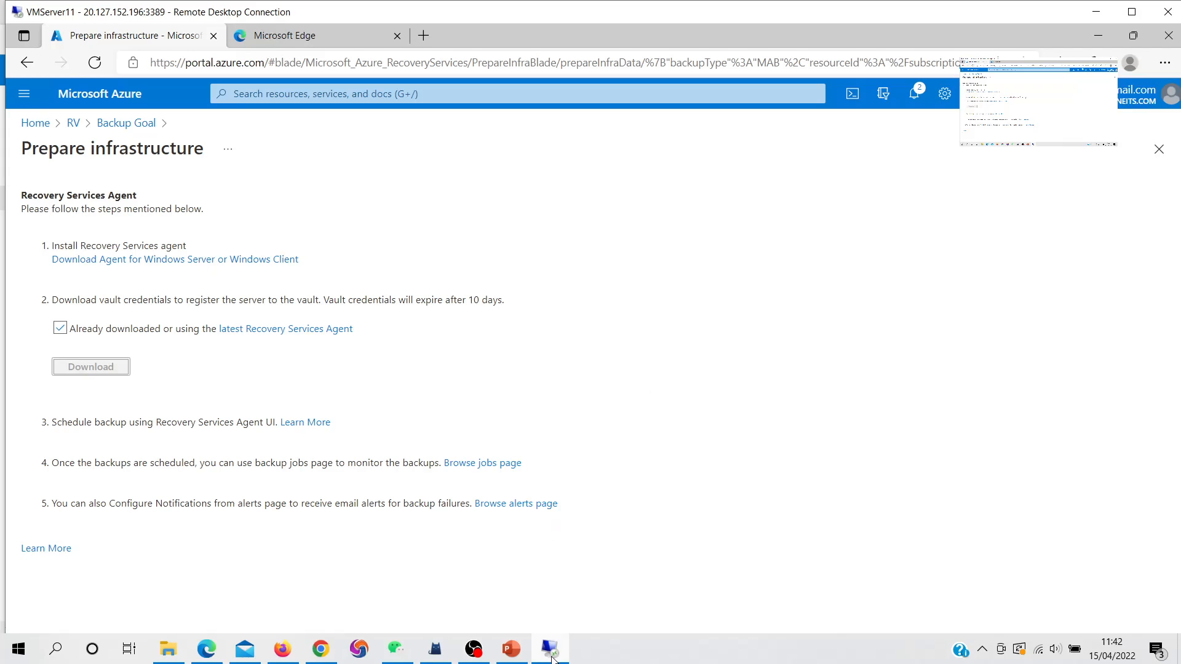
left_click(1128, 16)
left_click(474, 649)
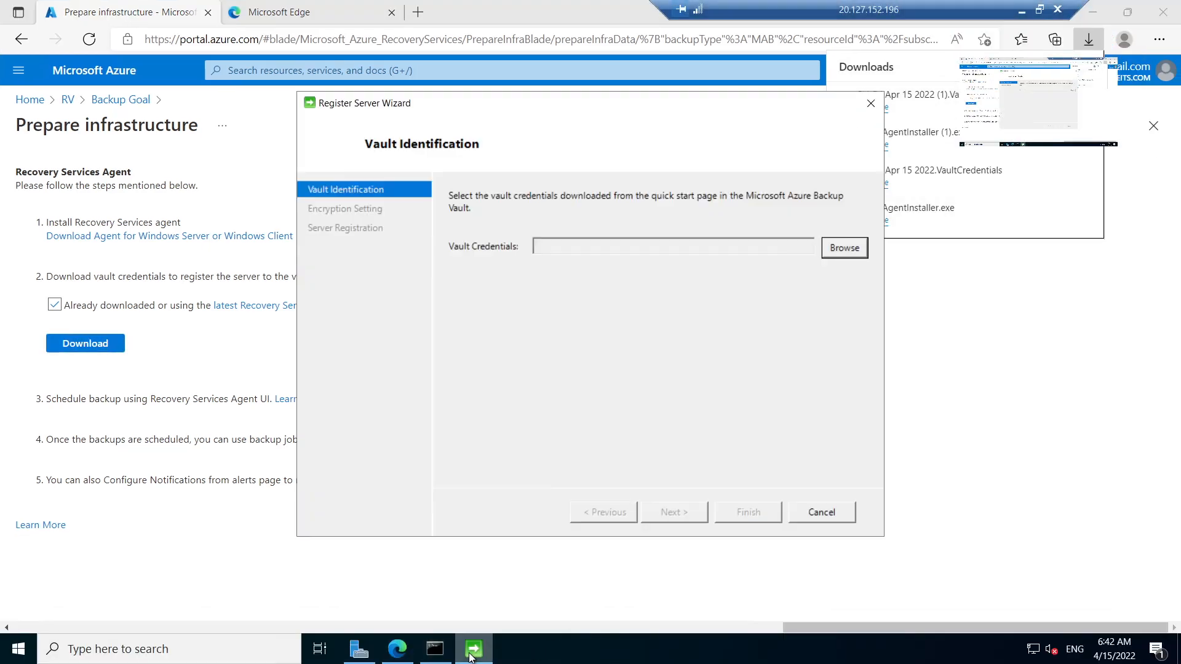
Select RV_Fri Apr 15 2022 (1).VaultCredentials from Downloads as the vault credentials and continue to the encryption settings
left_click(844, 247)
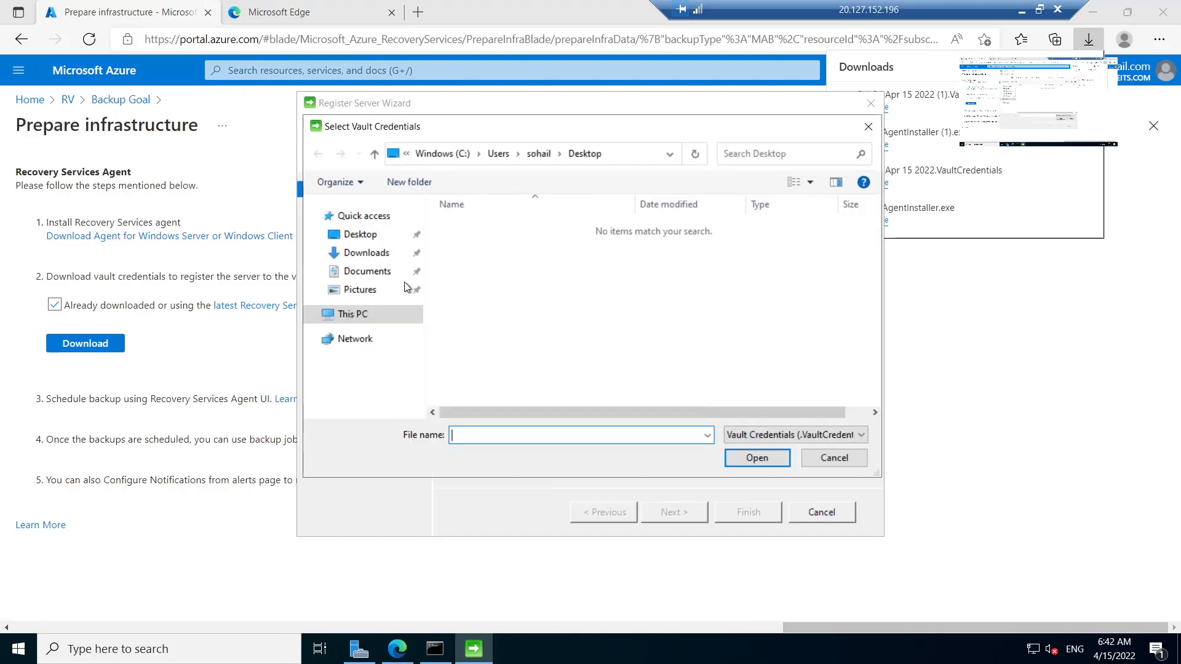
left_click(370, 252)
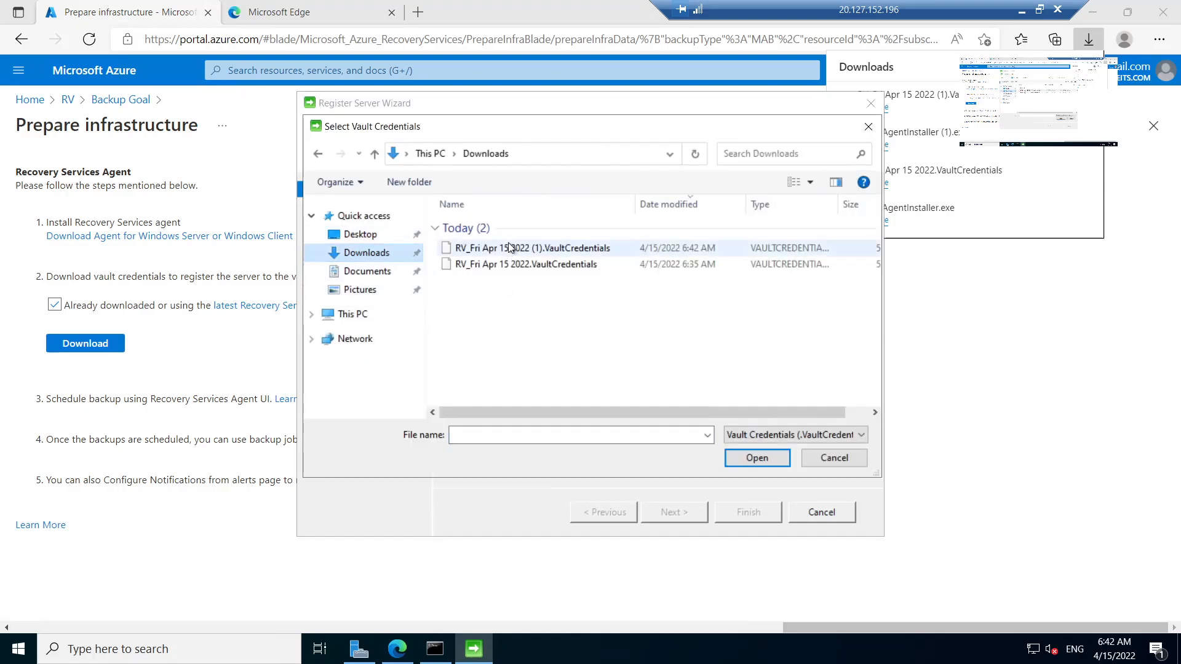
left_click(496, 248)
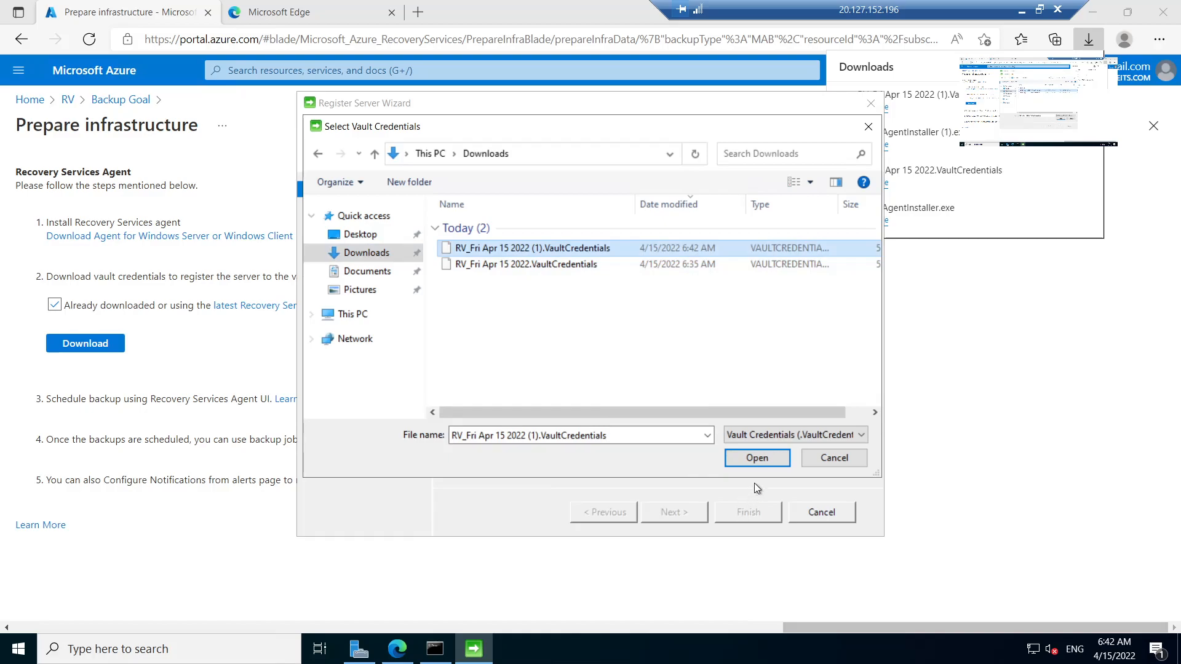
left_click(766, 462)
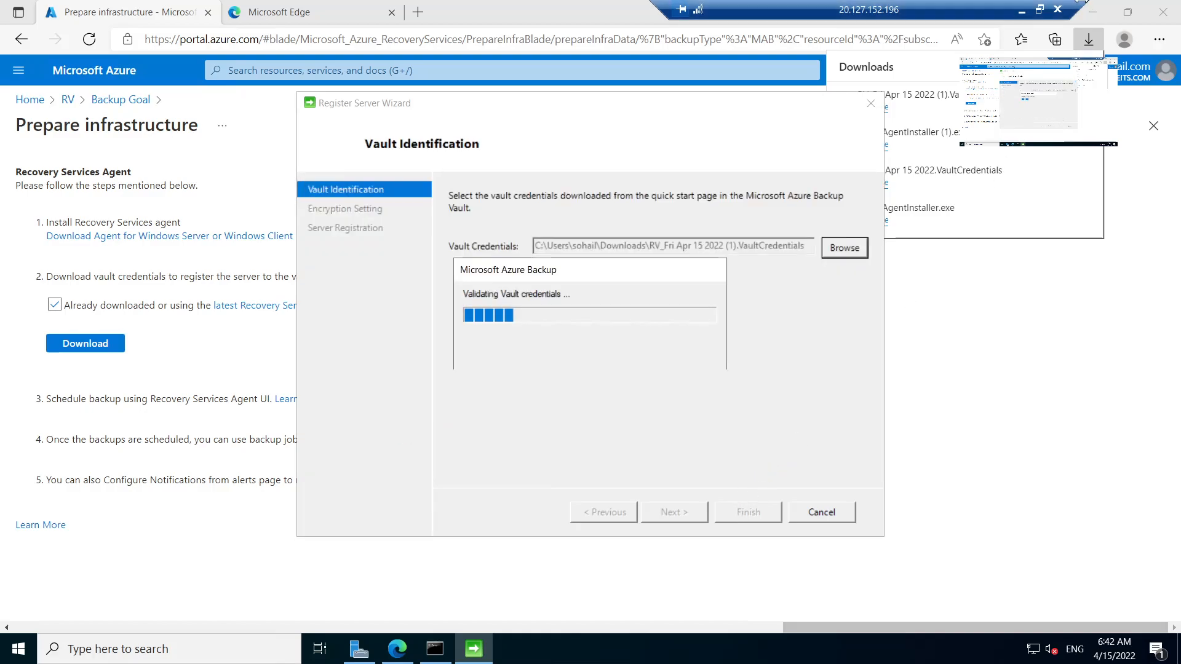
left_click(1039, 9)
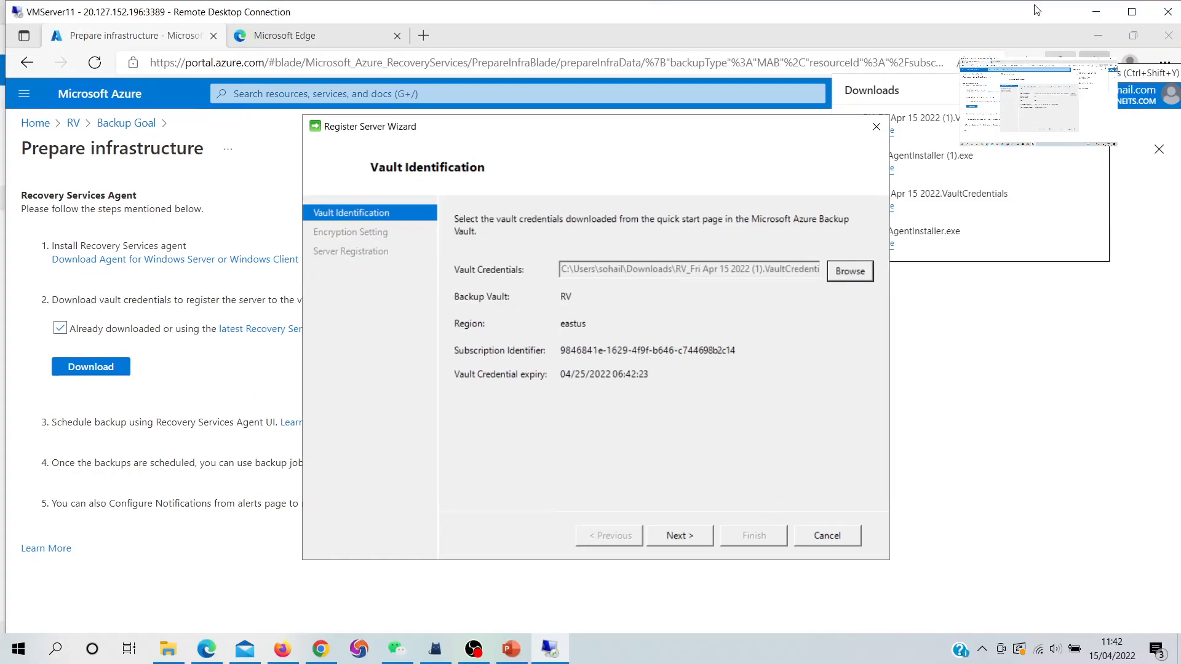
left_click(677, 535)
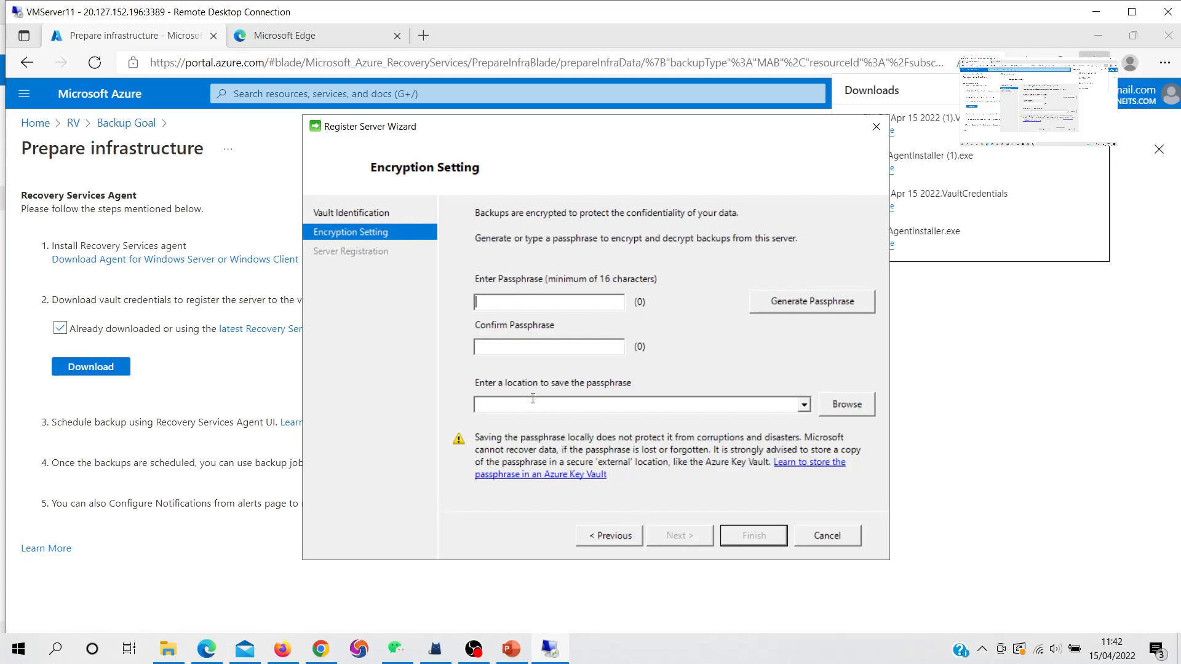
Enter and confirm an encryption passphrase for the server's backups
type("******************")
key("Tab")
type("************")
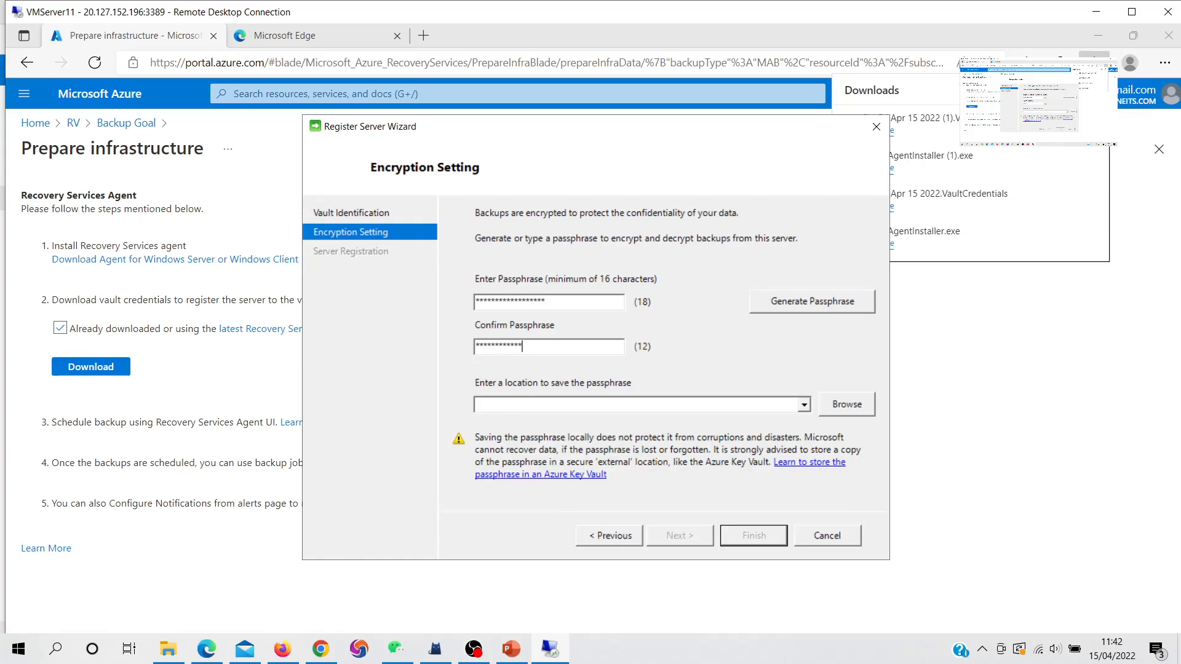
type("******")
Generate an encryption passphrase for the server's backups and set the Desktop folder under This PC as its save location
left_click(837, 301)
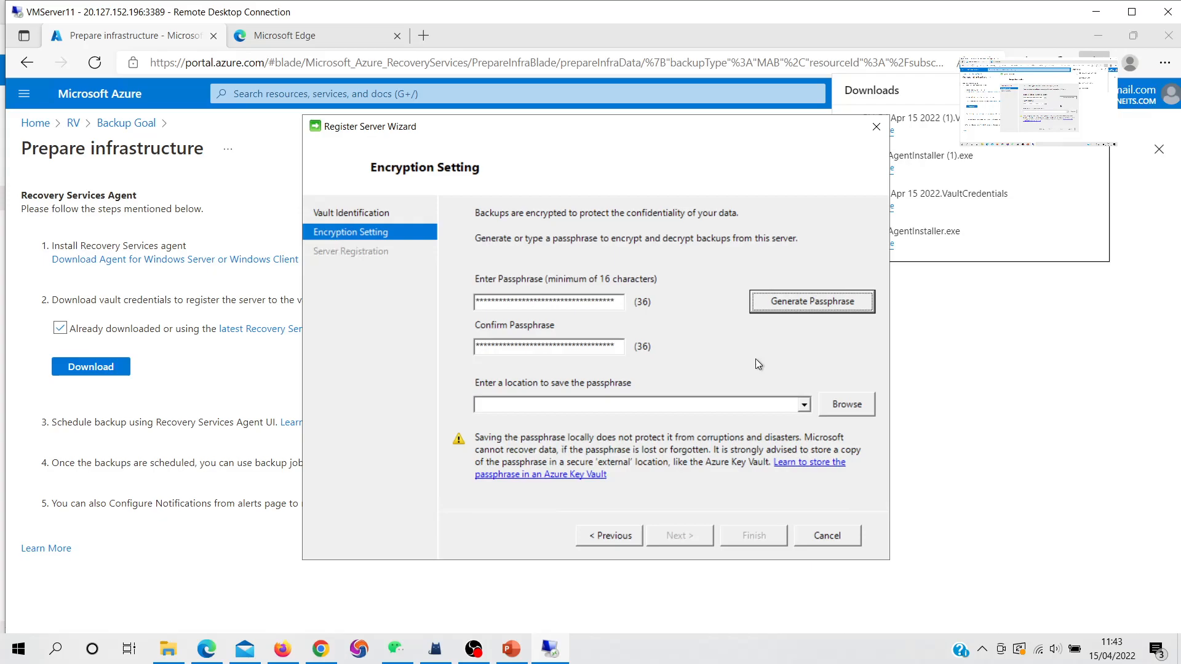
left_click(832, 413)
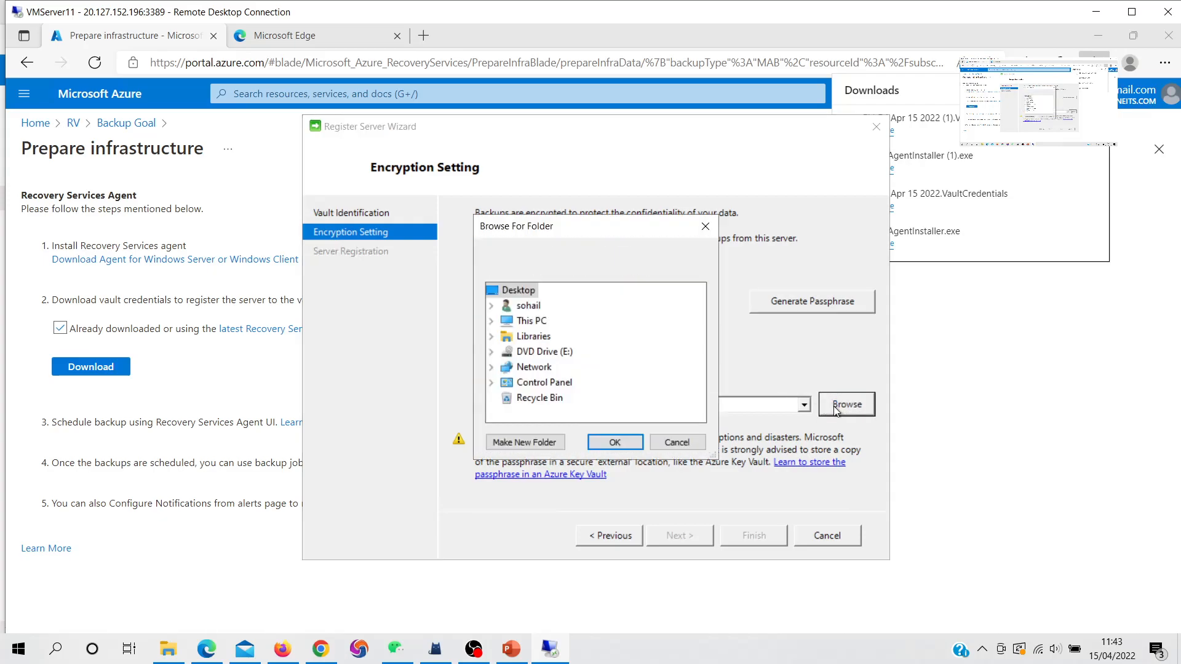
double_click(536, 323)
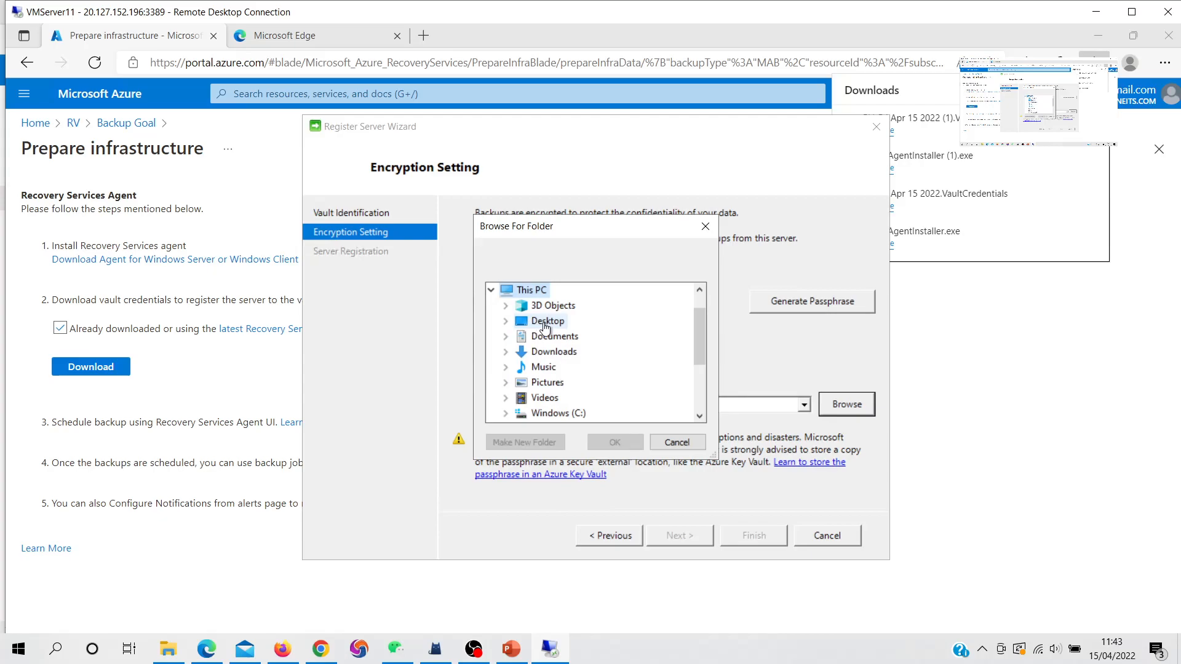
left_click(544, 323)
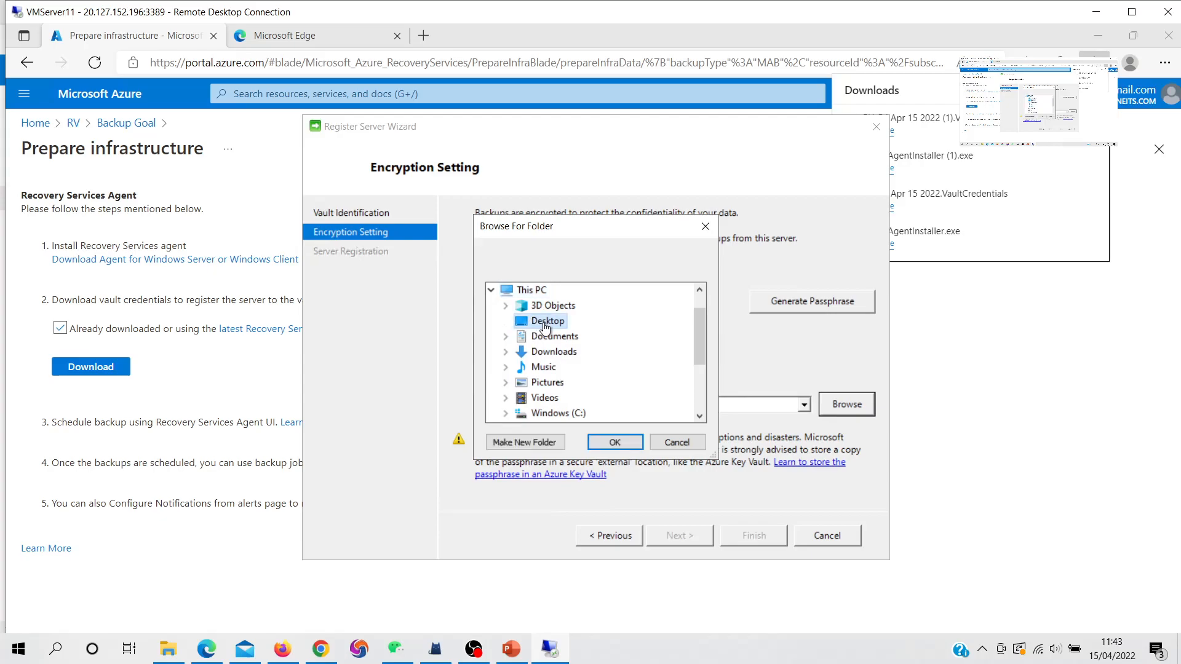
left_click(606, 443)
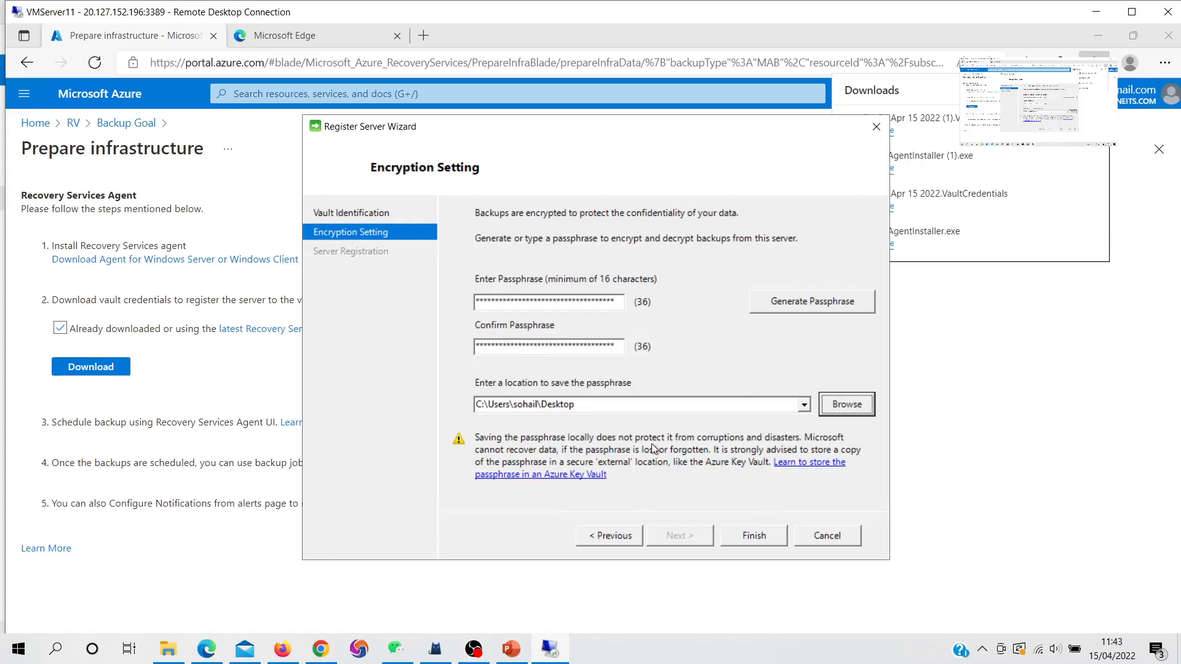
Finish the encryption settings, accept storing the passphrase on this machine, and close the wizard after server registration
left_click(735, 536)
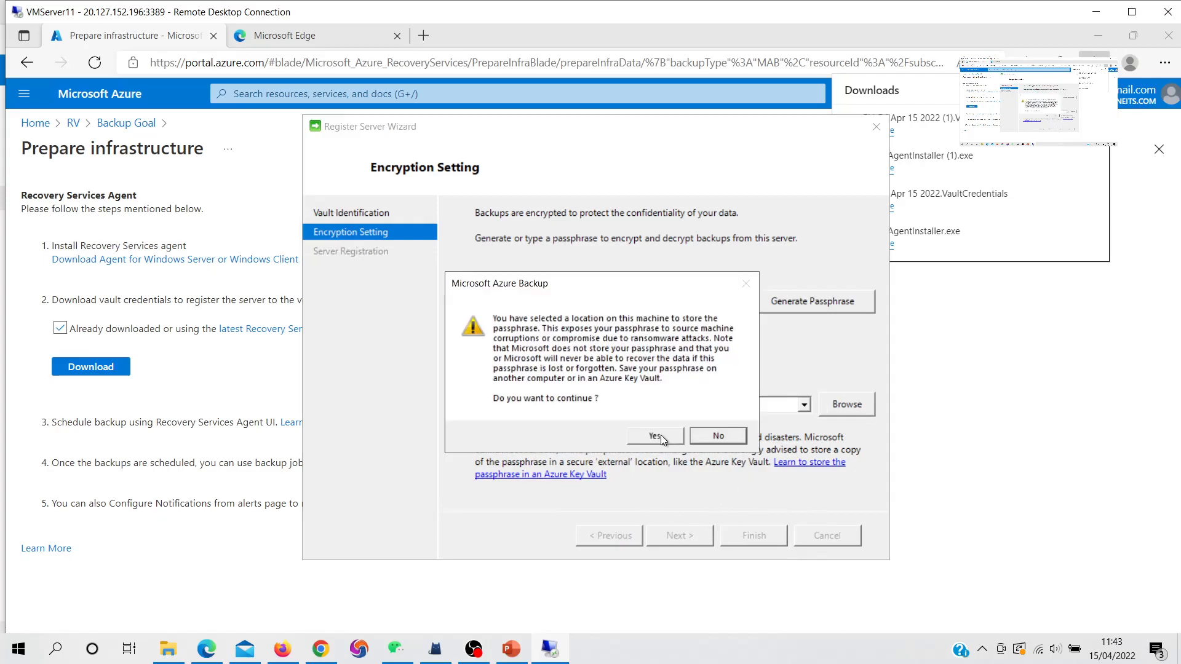
left_click(662, 440)
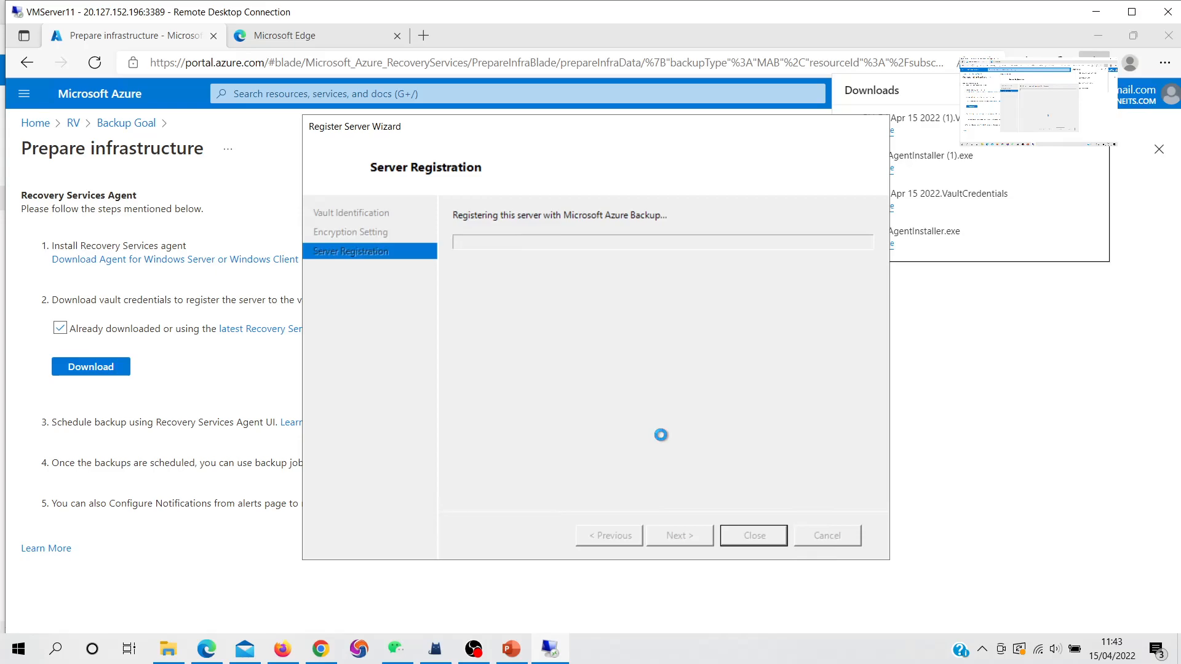
left_click(753, 536)
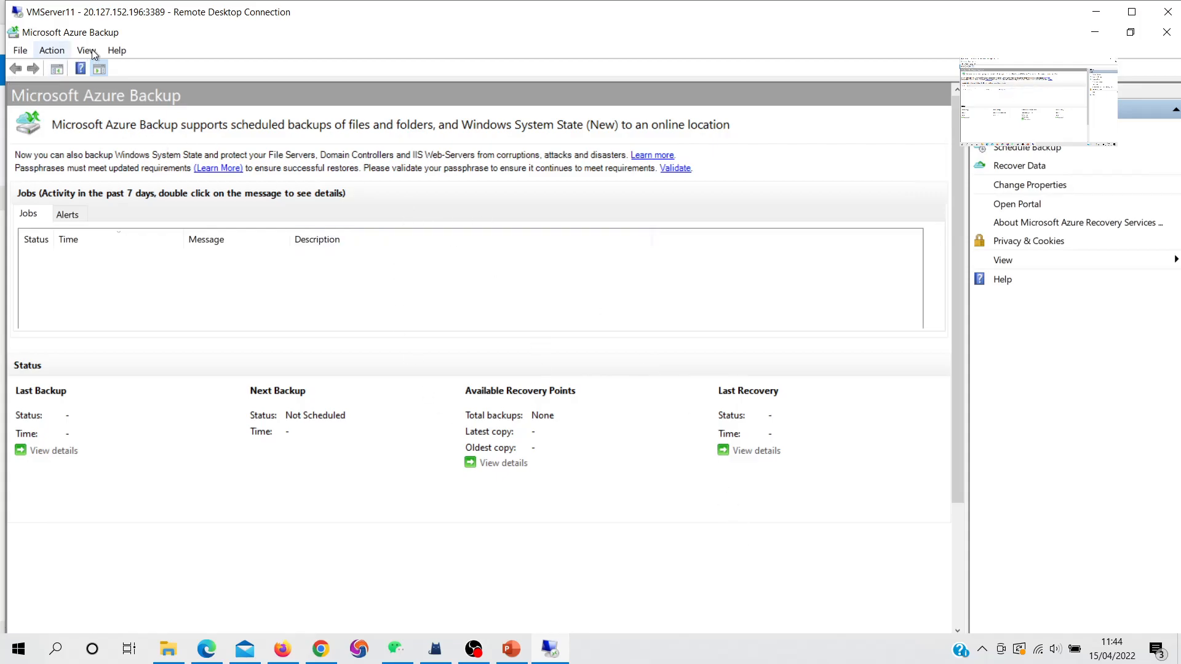
Minimize the backup console and browser, and open Microsoft Azure Backup from the remote server's desktop
left_click(1096, 36)
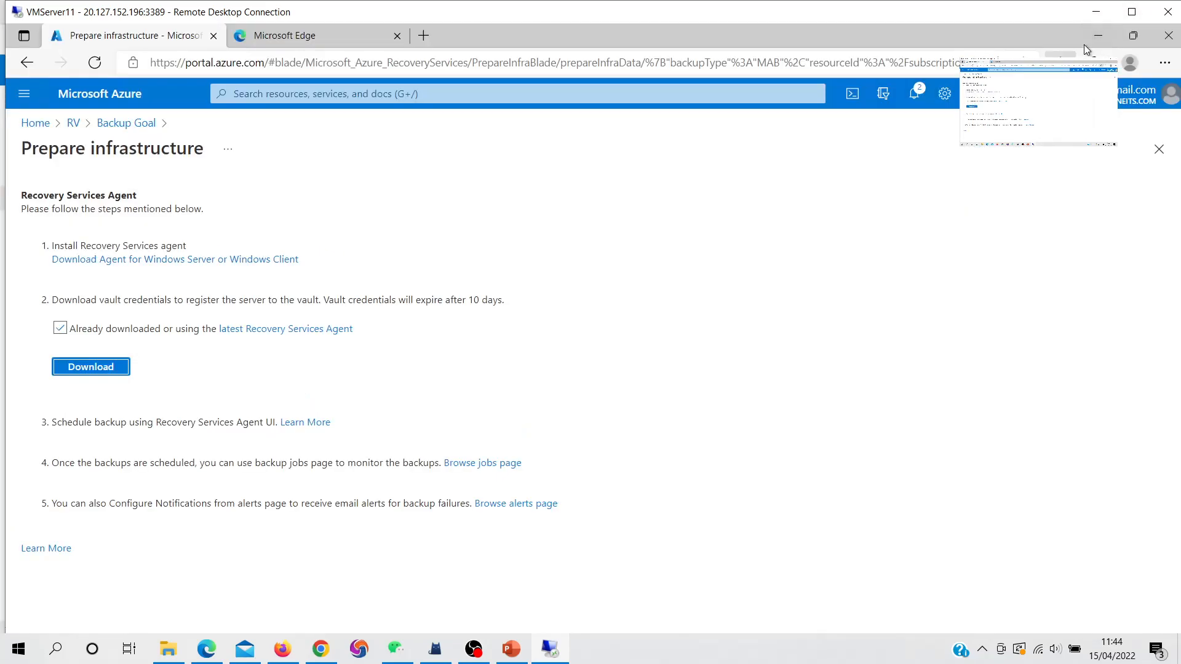
left_click(1097, 38)
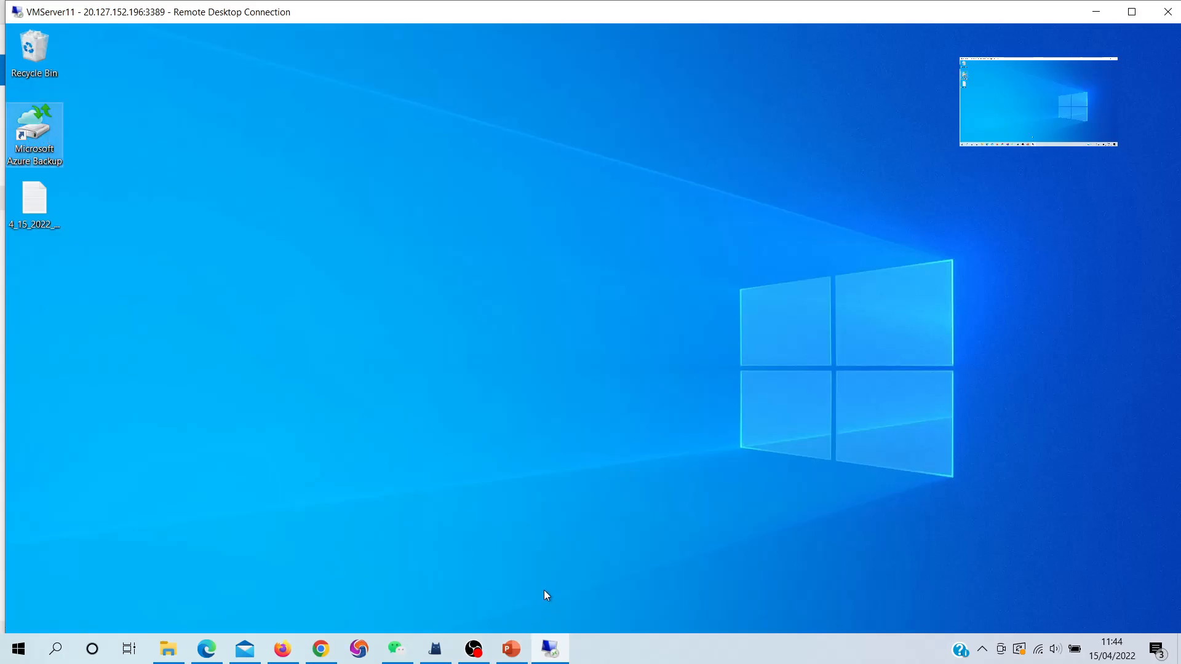
double_click(30, 157)
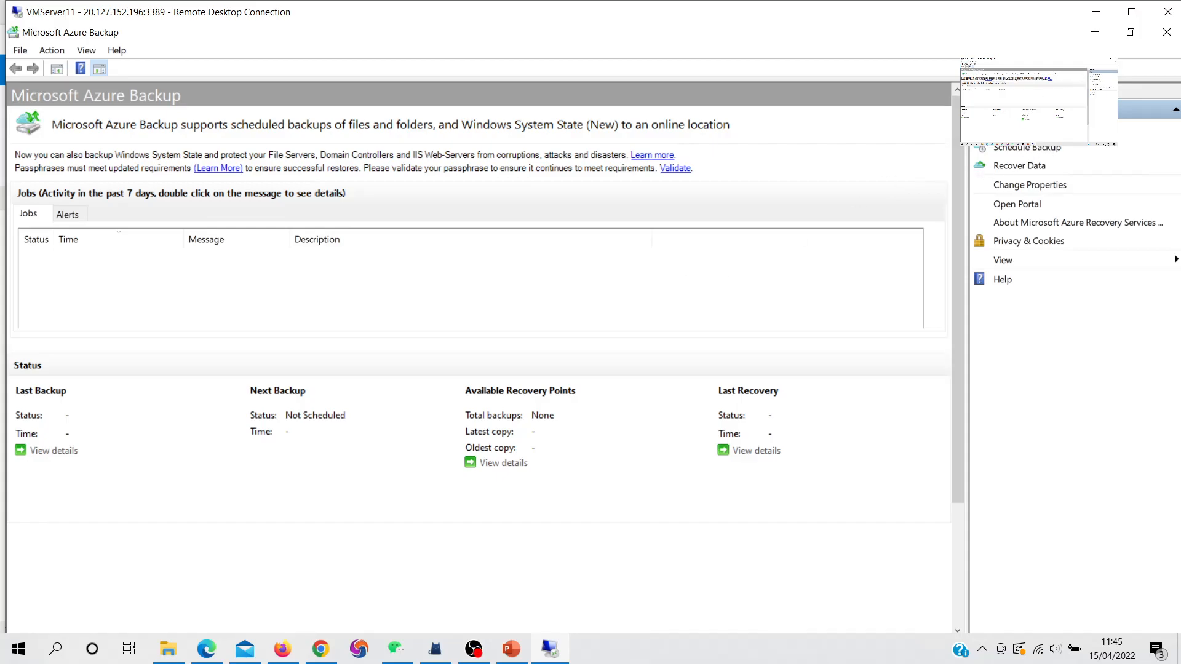
Start server registration without a proxy, select RV_Fri Apr 15 2022 (1).VaultCredentials from Downloads, and continue to the encryption settings
left_click(1024, 128)
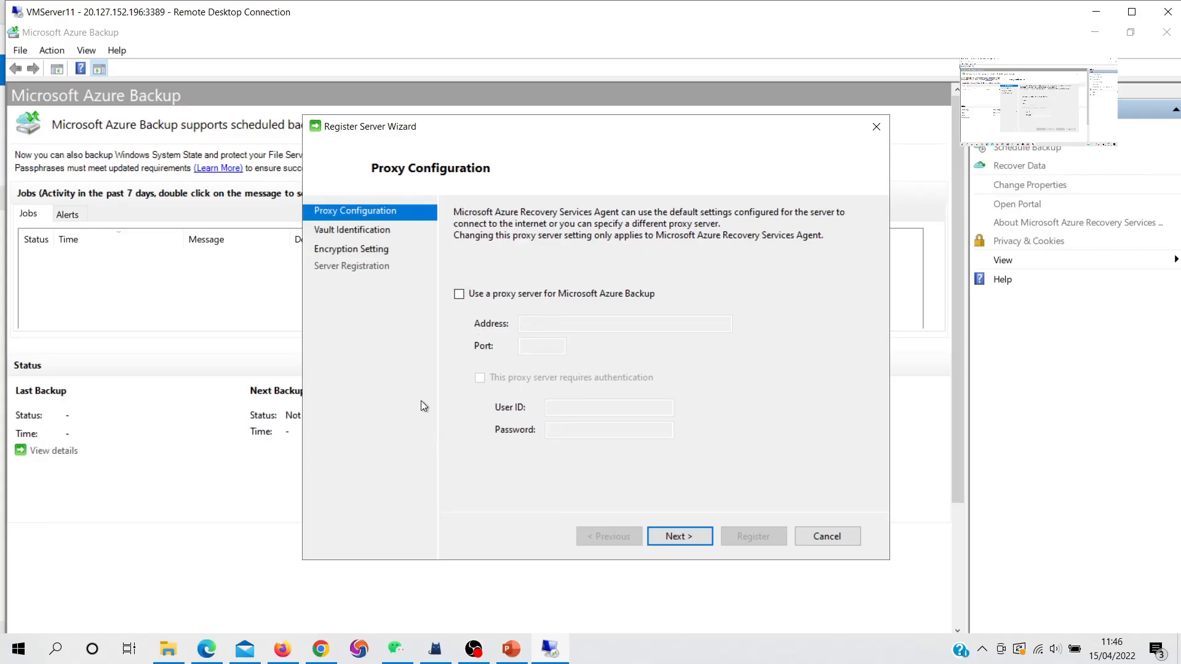
left_click(672, 537)
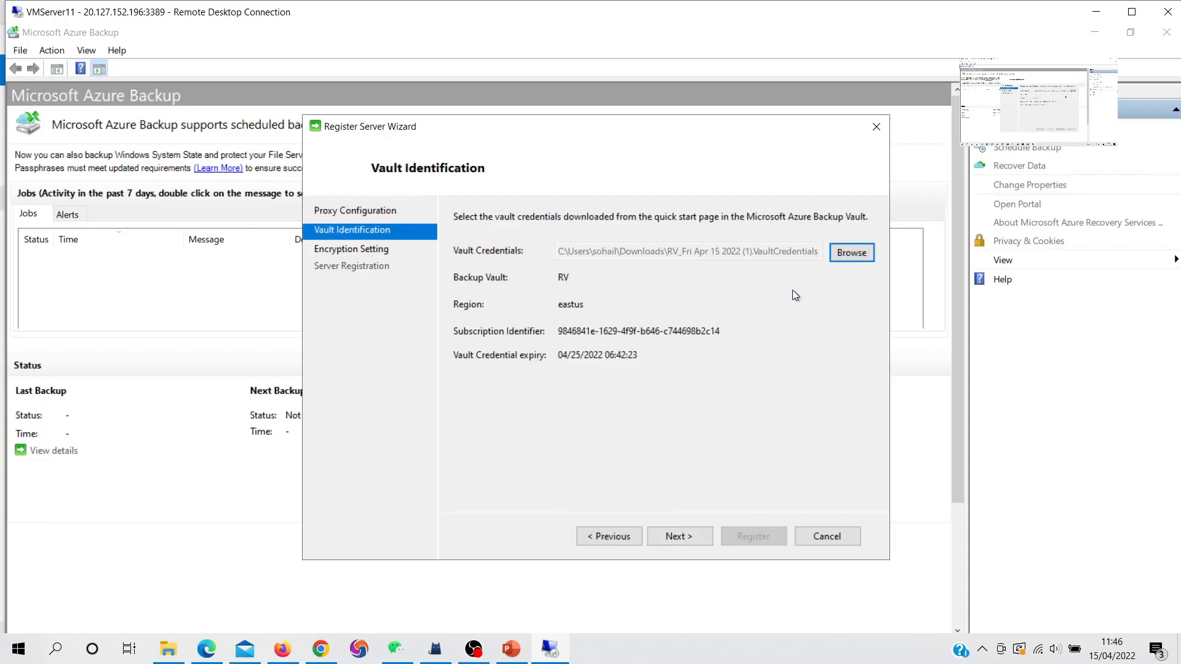
left_click(851, 253)
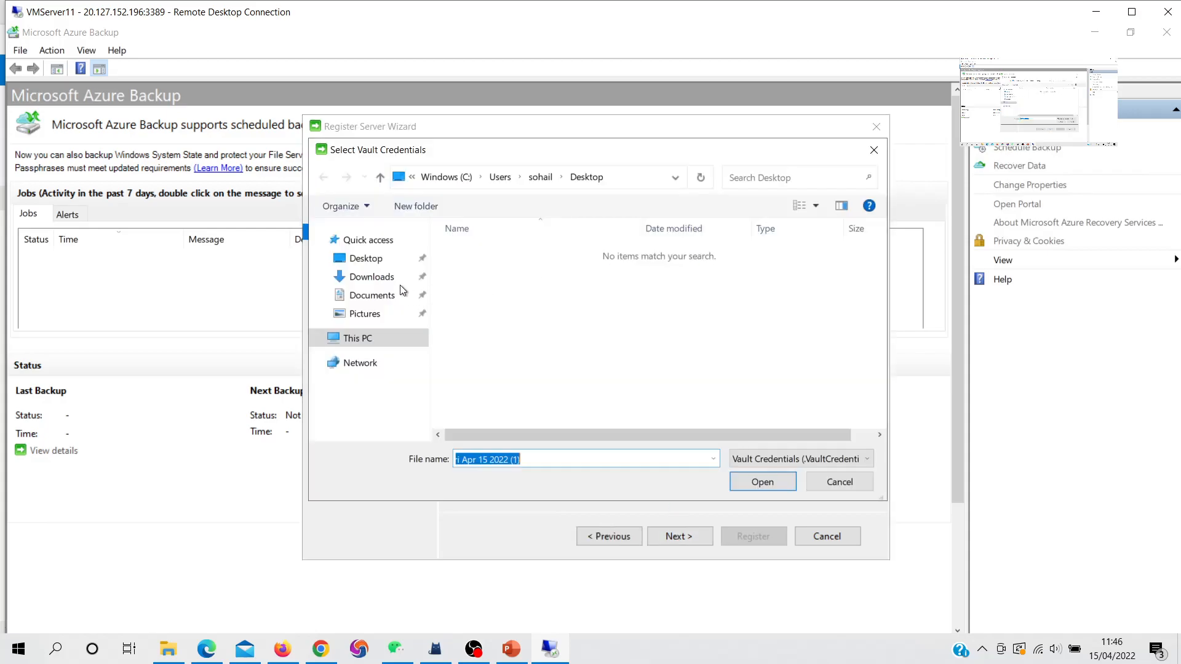
left_click(365, 281)
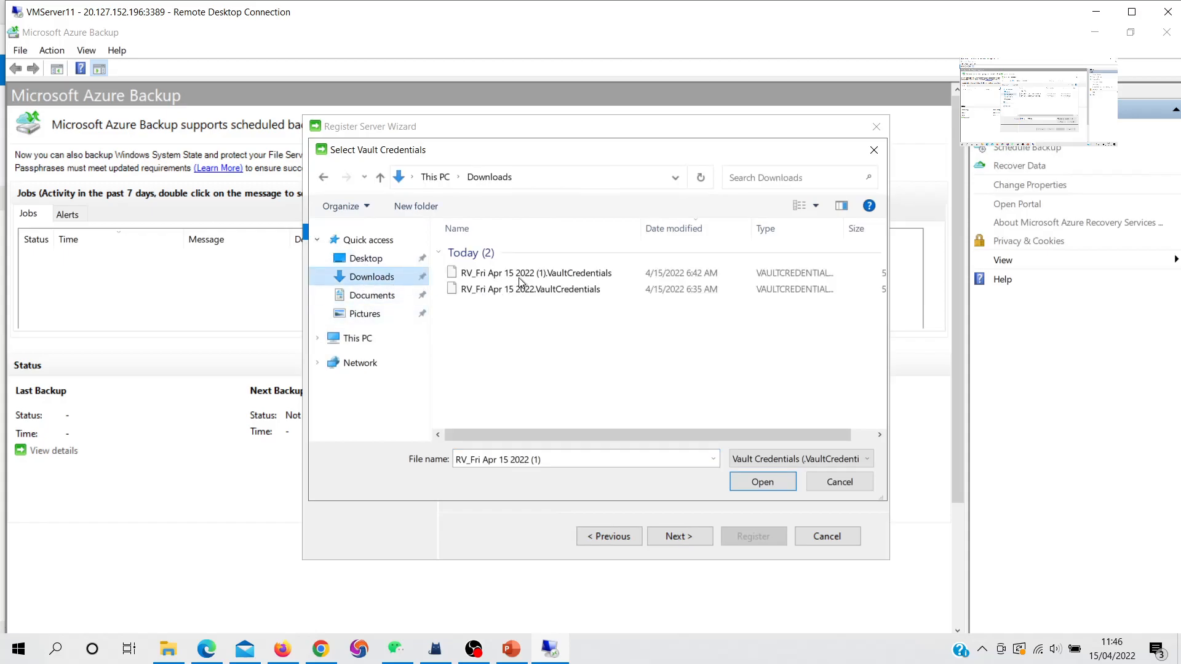
double_click(496, 270)
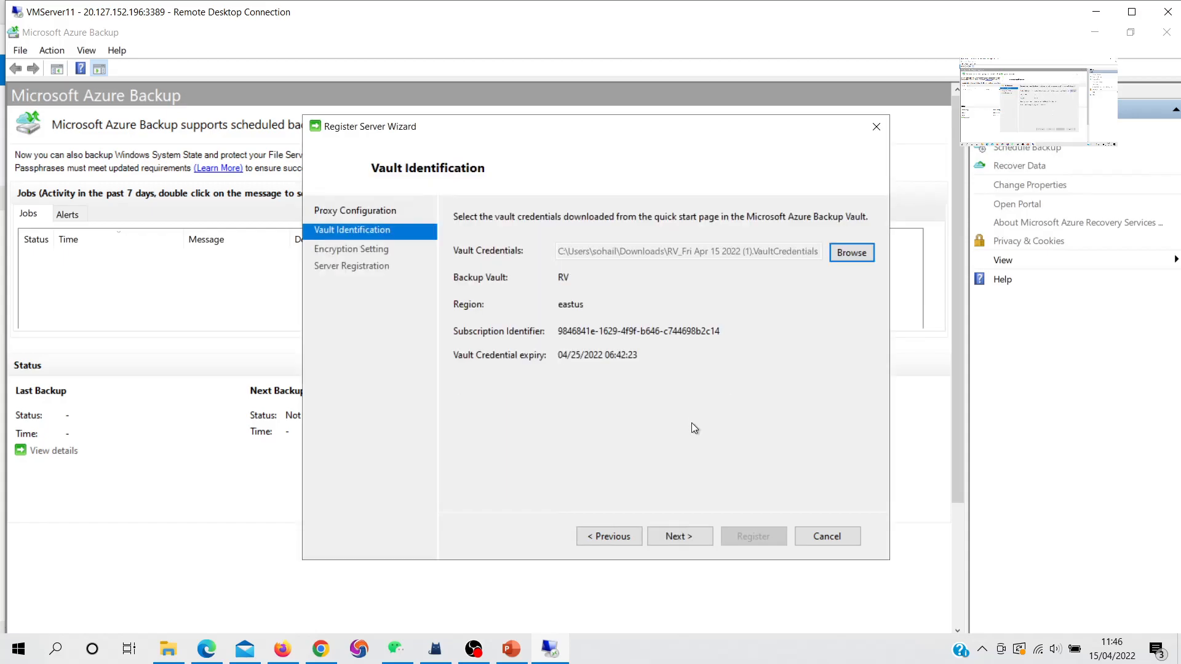
left_click(681, 543)
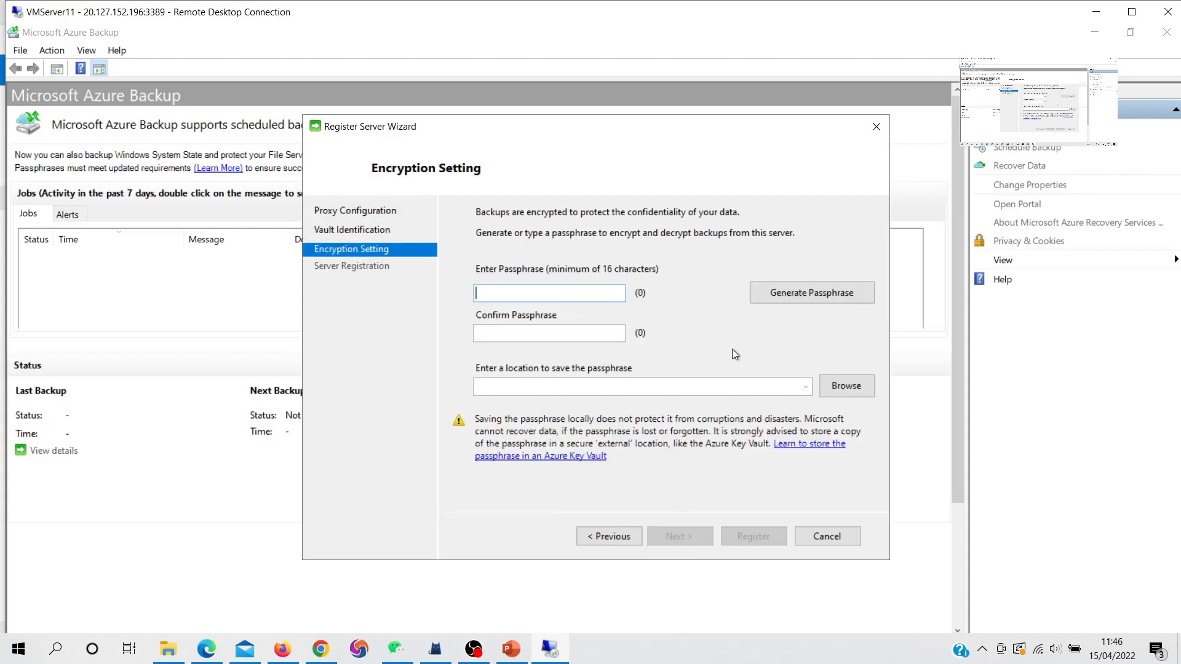
Enter and confirm a custom encryption passphrase in the registration wizard
type("•••••••••••••••••••")
left_click(477, 332)
type("•••••••")
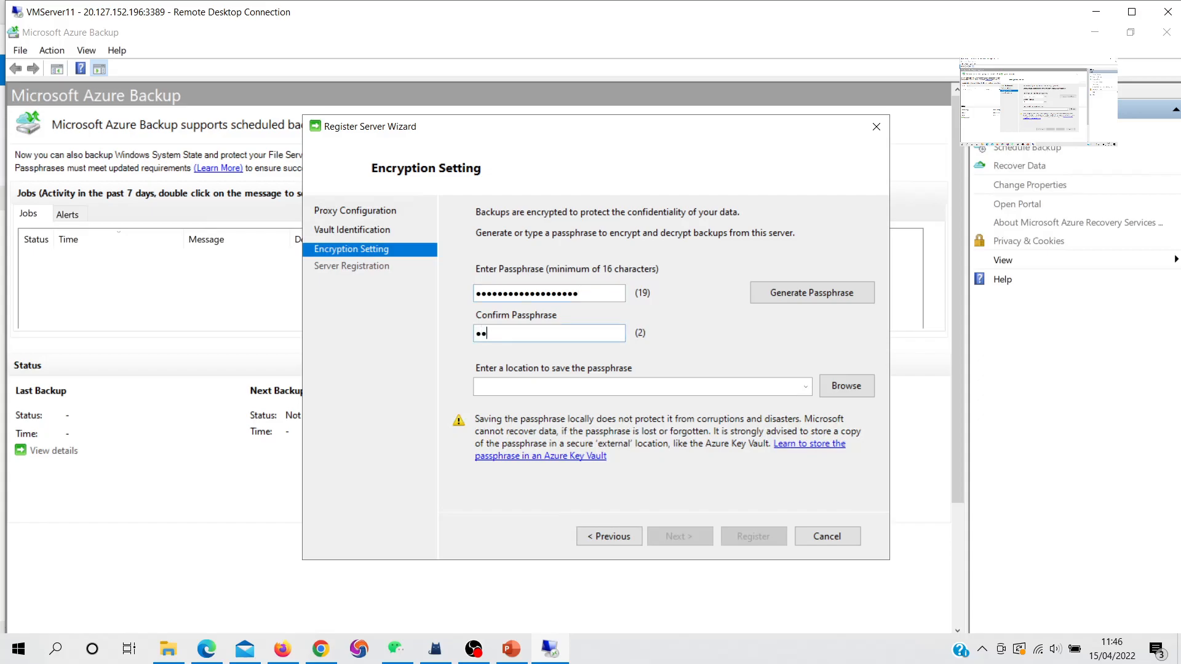
type("••••••••••••")
Generate a passphrase in the registration wizard and choose the Desktop folder for saving it
left_click(839, 302)
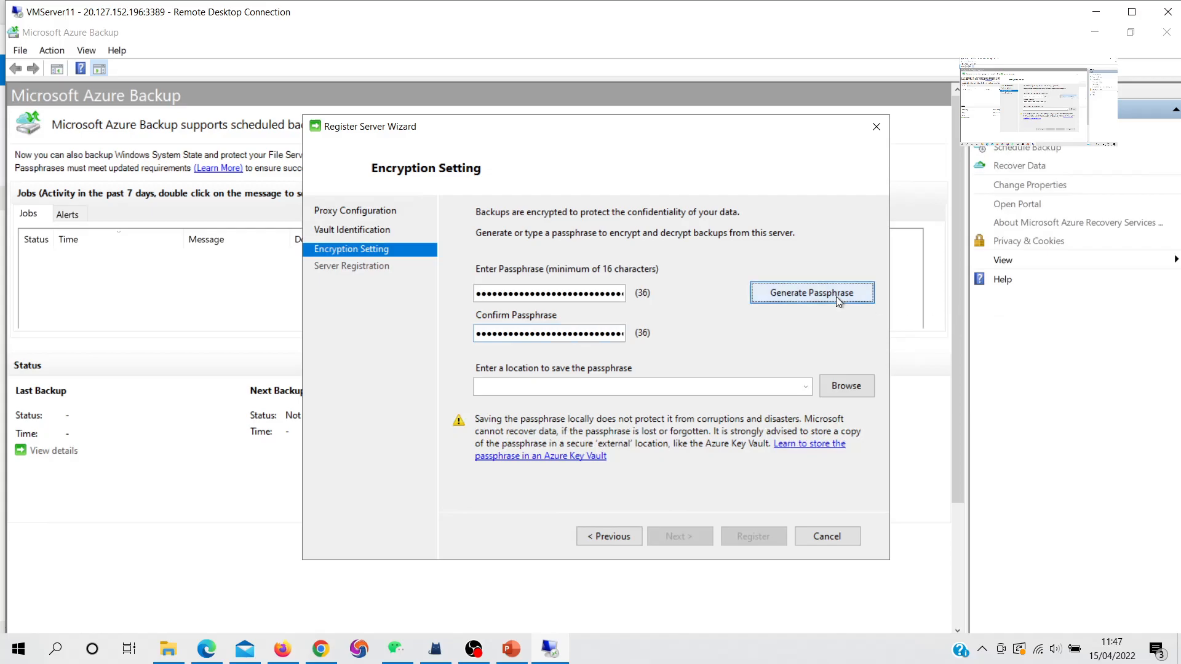
left_click(841, 389)
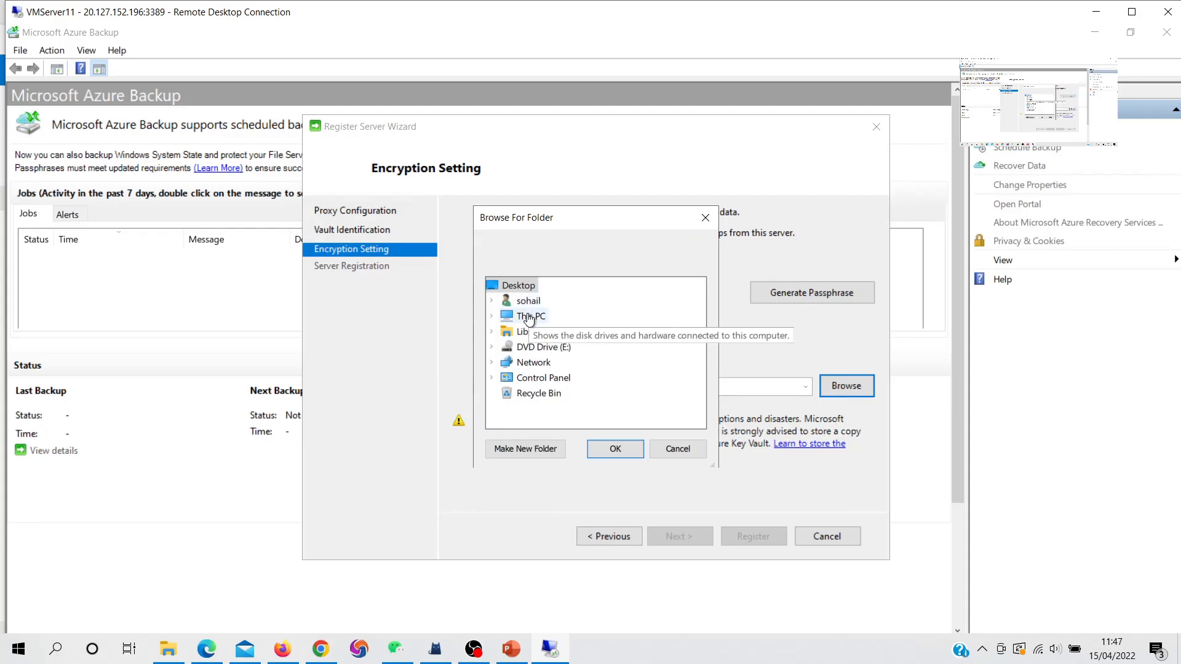
double_click(531, 317)
left_click(532, 319)
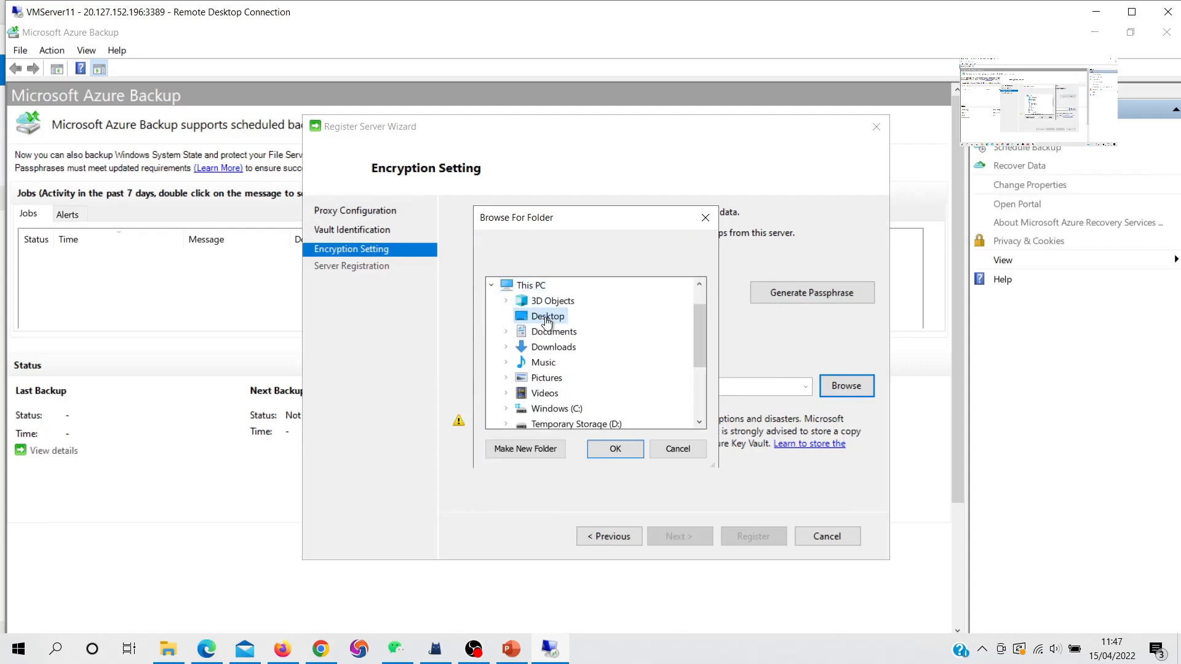
left_click(615, 450)
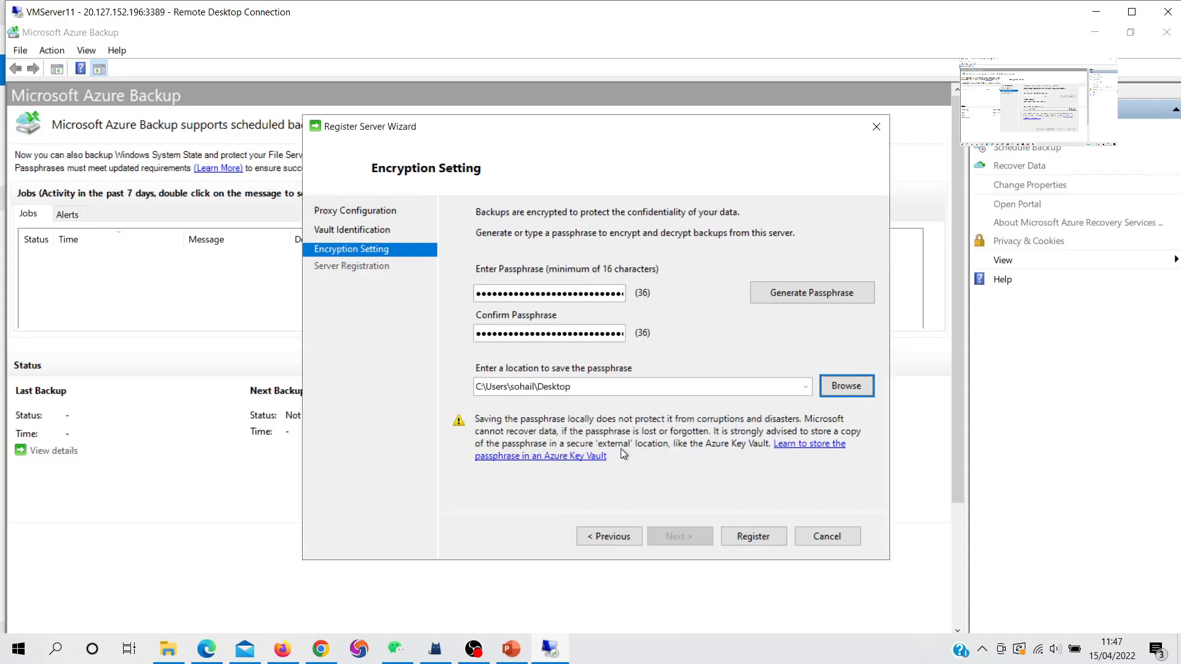
Register the server with Microsoft Azure Backup, accept the local passphrase storage, and close the registration wizard
left_click(744, 542)
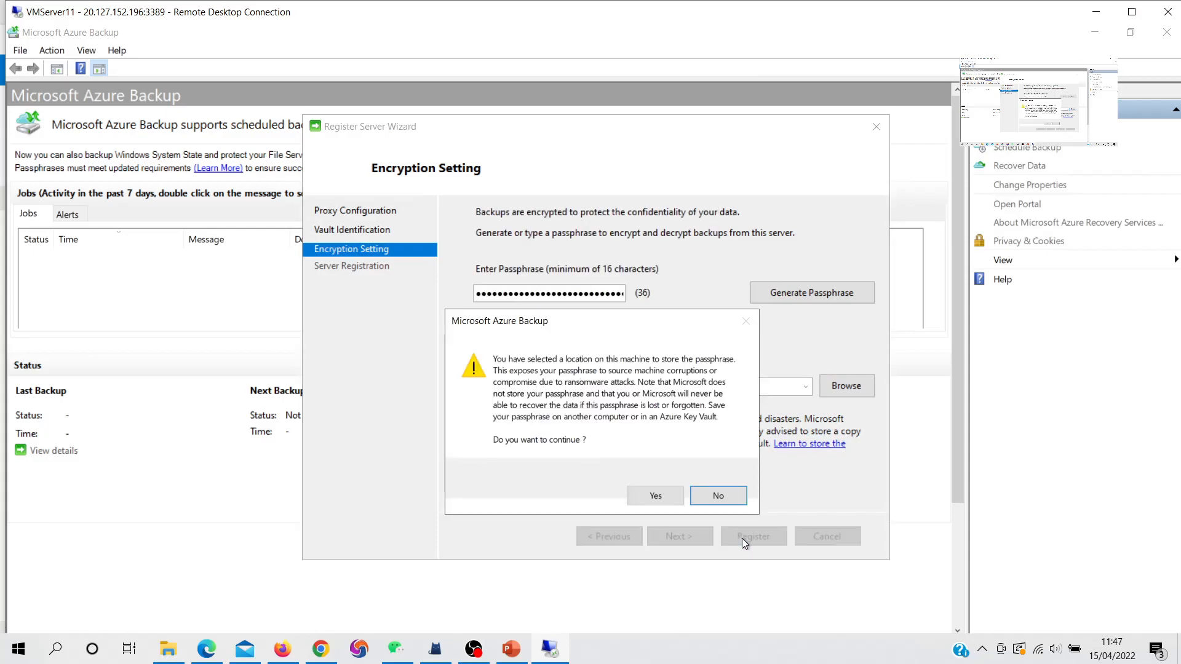
left_click(654, 495)
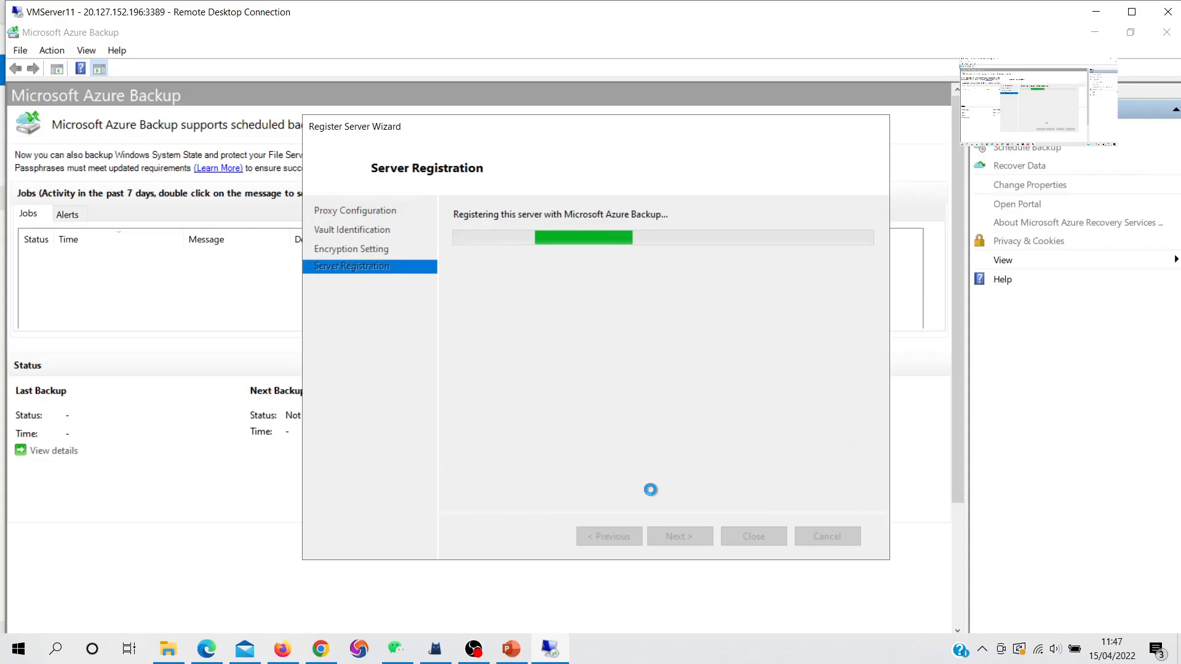
left_click(744, 532)
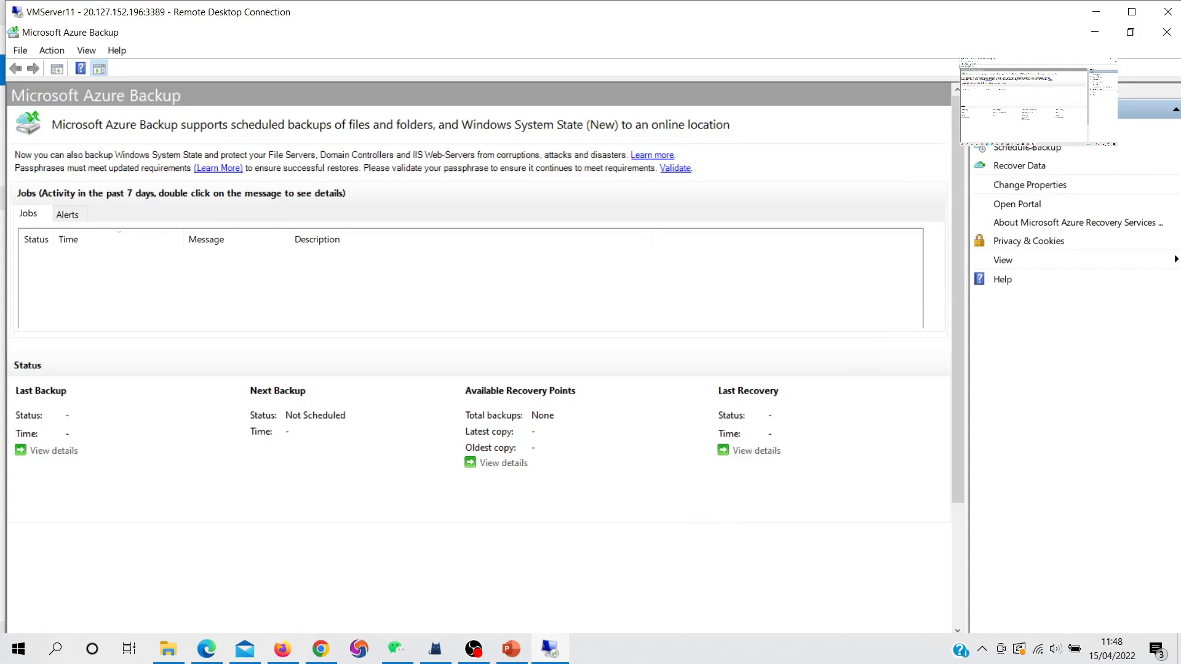
Start the Schedule Backup Wizard and open the selection of items to back up
left_click(1029, 150)
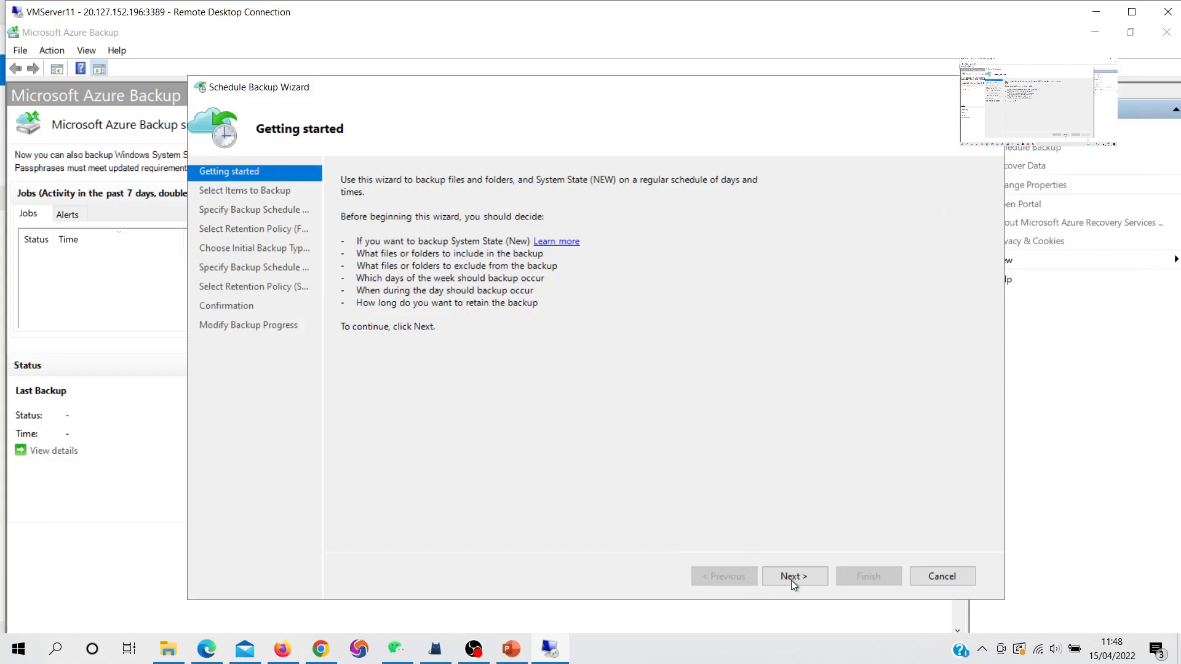
left_click(791, 576)
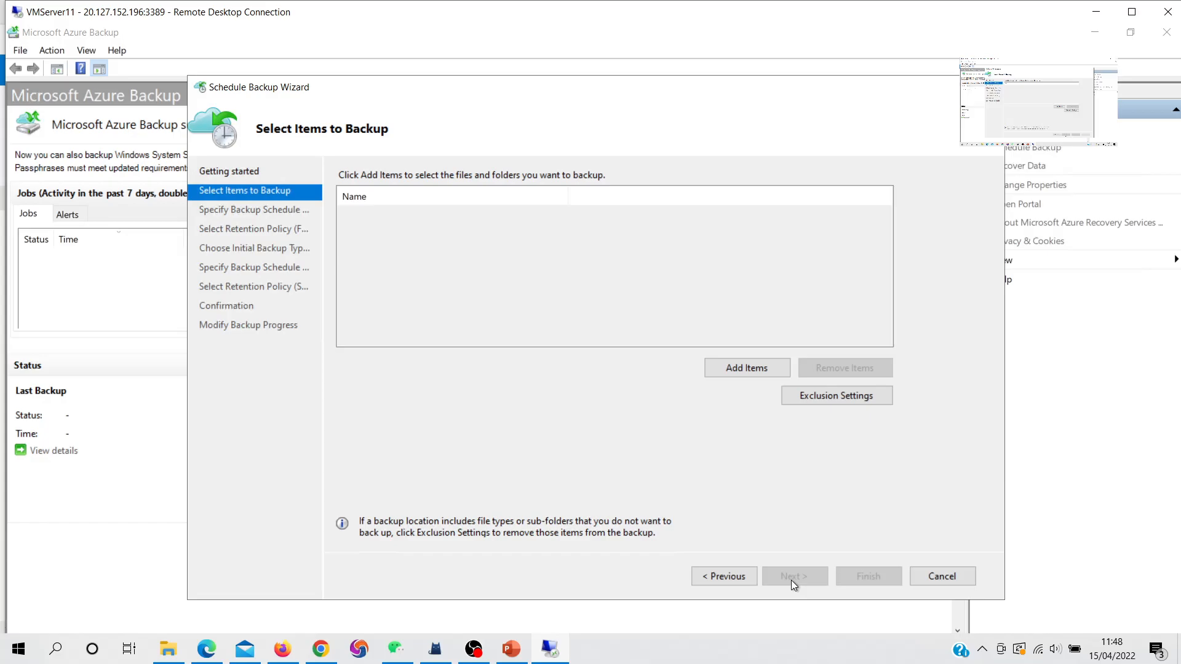
left_click(731, 362)
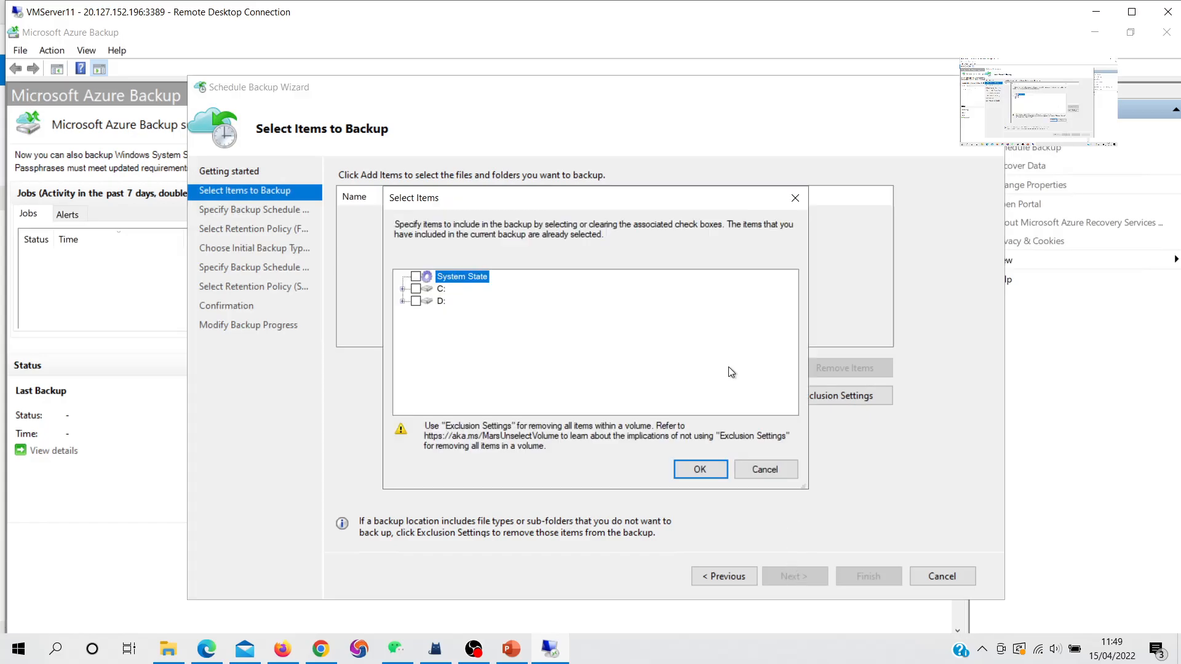
left_click(415, 289)
left_click(402, 289)
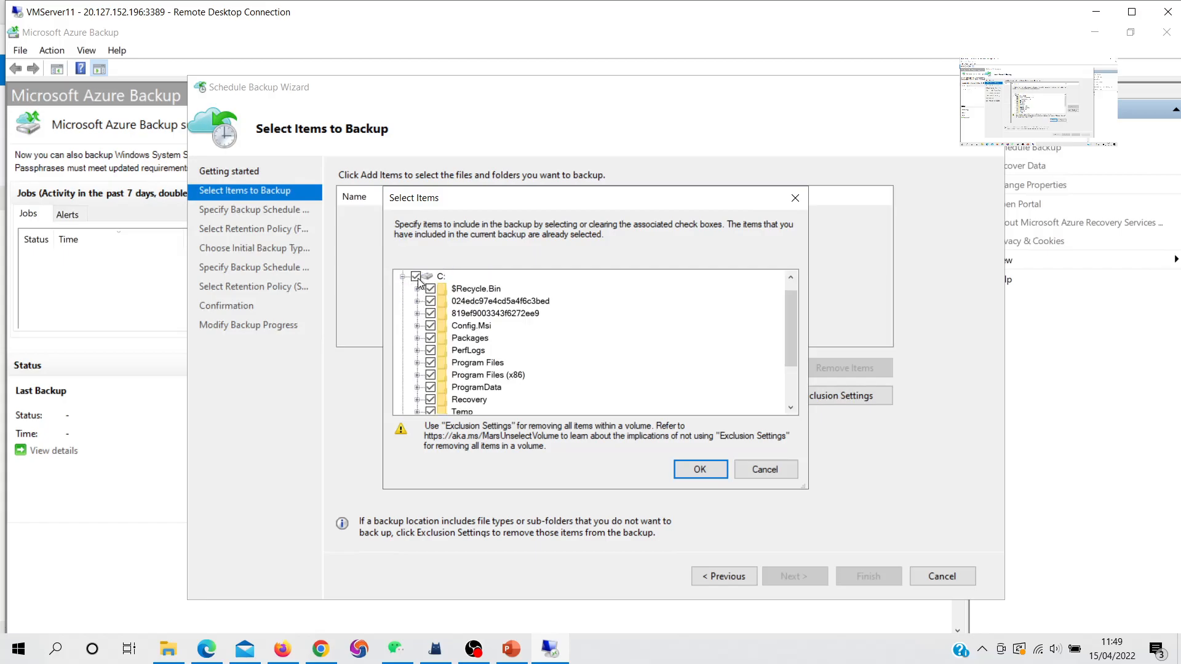
left_click(416, 277)
scroll(439, 366, "down", 2)
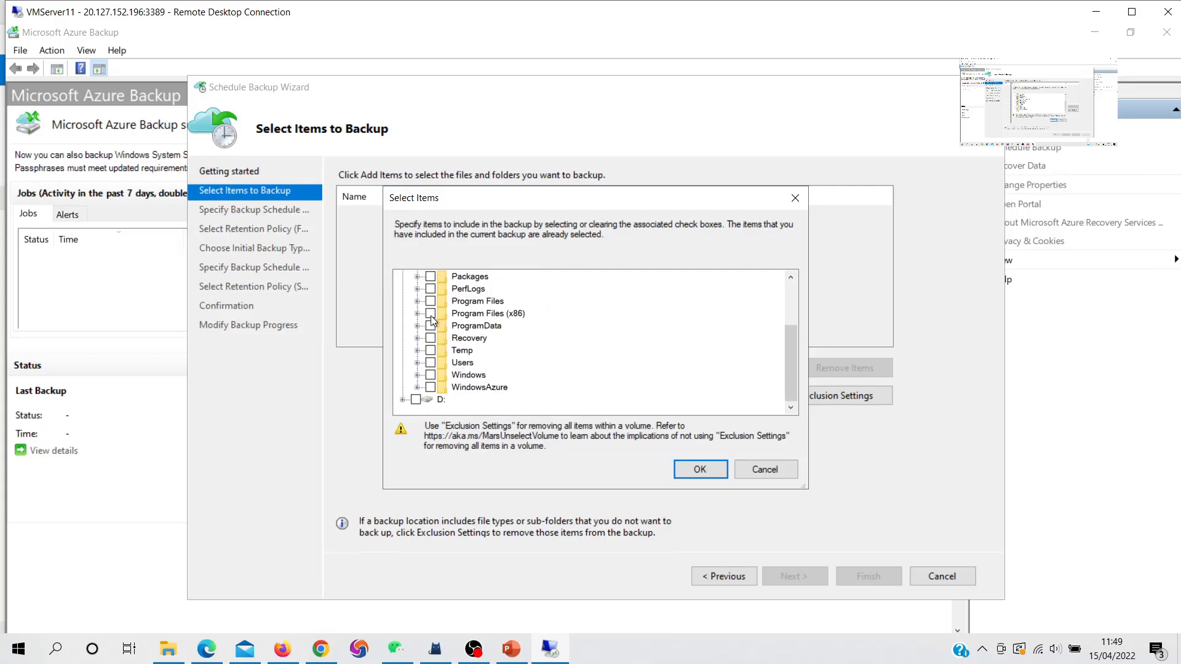
Include CollectGuestLogsTemp and DATALOSS_WARNING_README.txt from drive D: in the backup and continue to the schedule
left_click(402, 400)
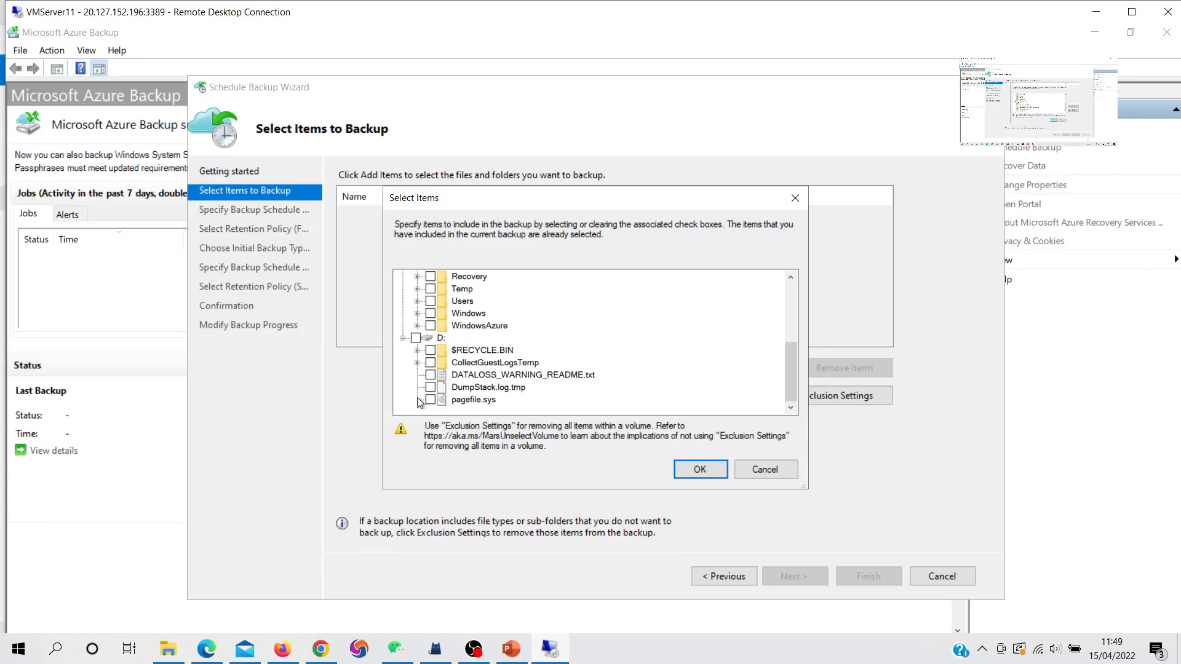
left_click(431, 363)
left_click(710, 470)
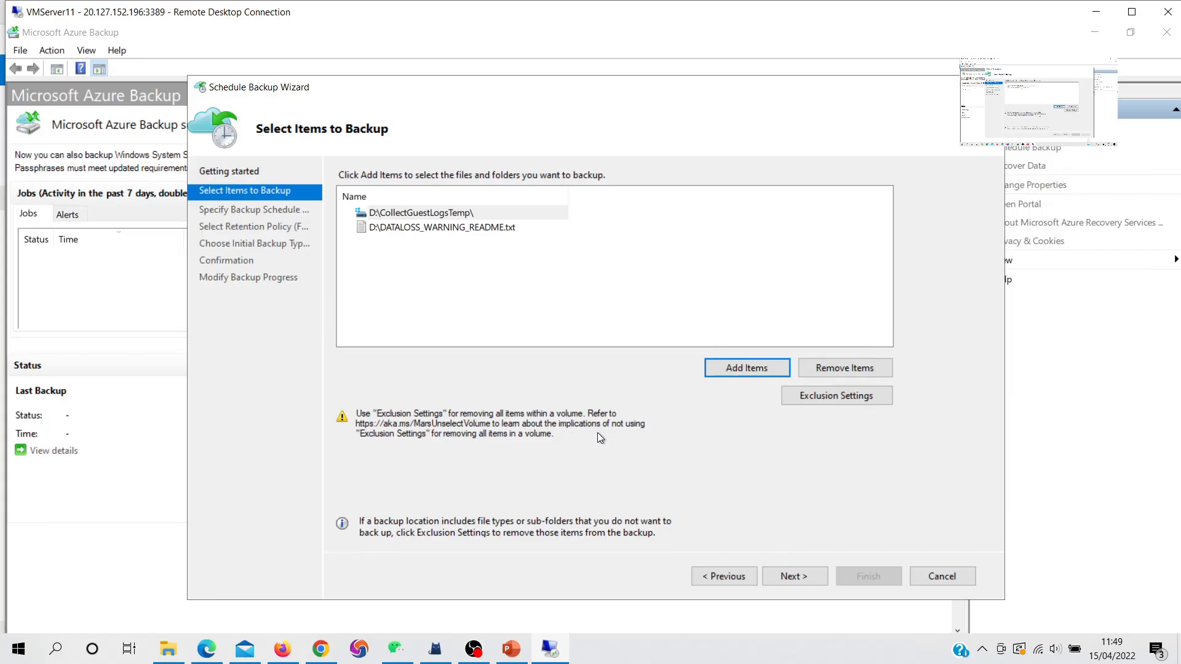
left_click(788, 578)
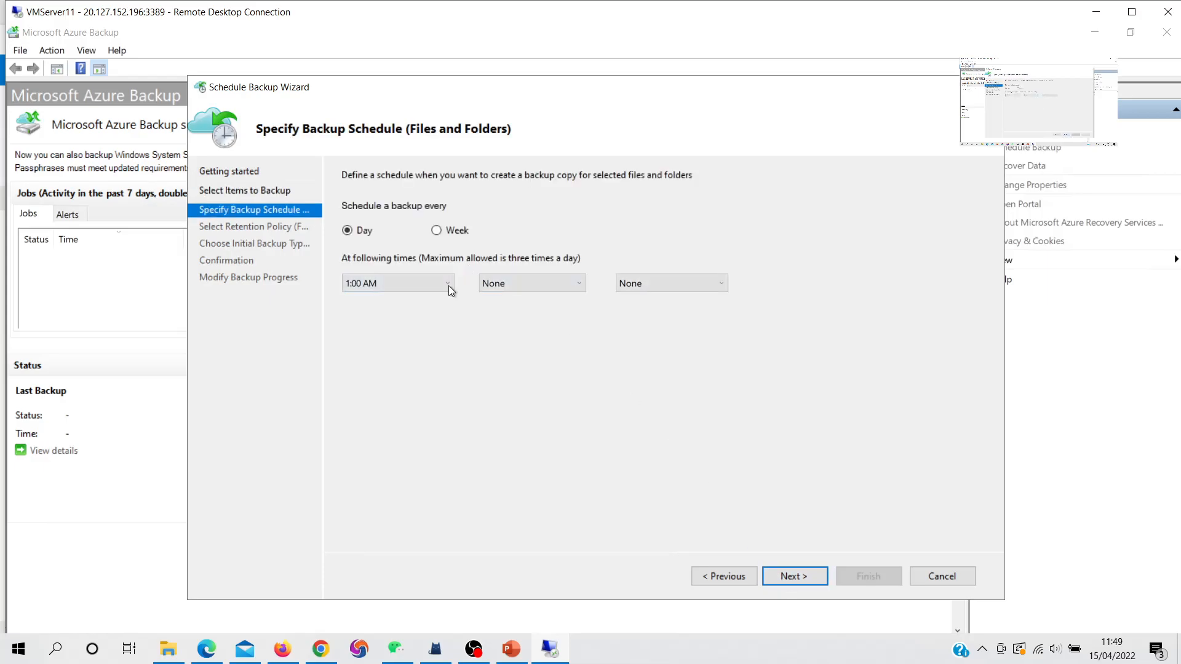
Add 10:30 AM and 10:00 AM as the second and third daily backup times, and accept the default retention policy
left_click(539, 286)
left_click(544, 323)
left_click(669, 279)
left_click(645, 311)
left_click(793, 576)
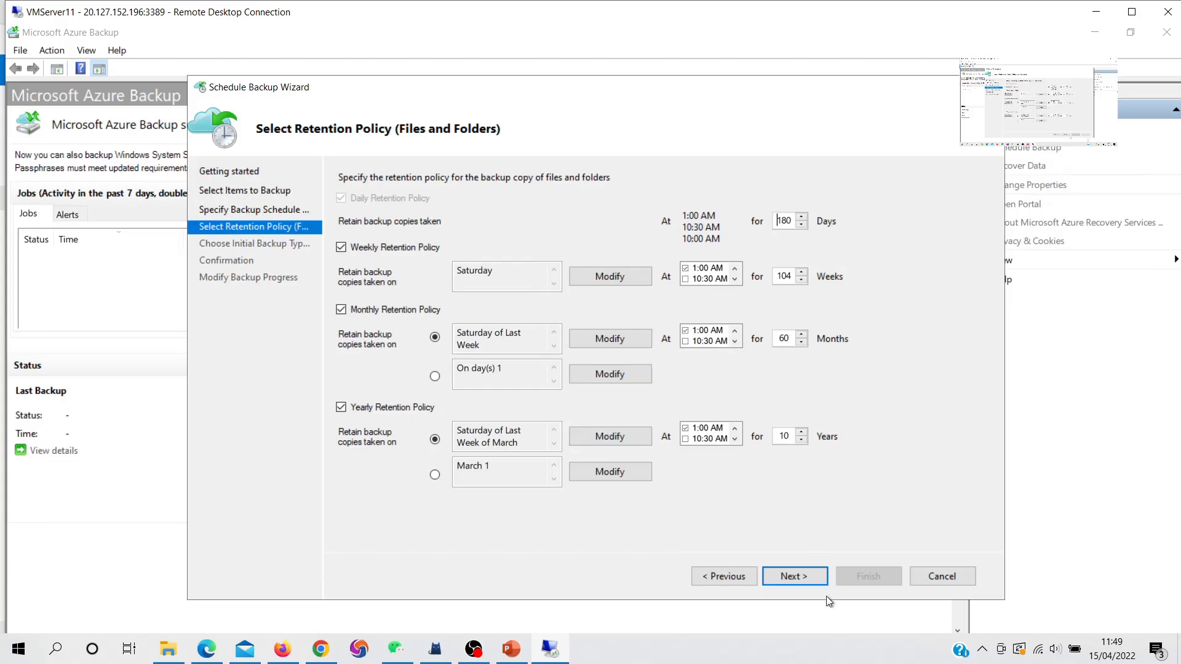
left_click(801, 578)
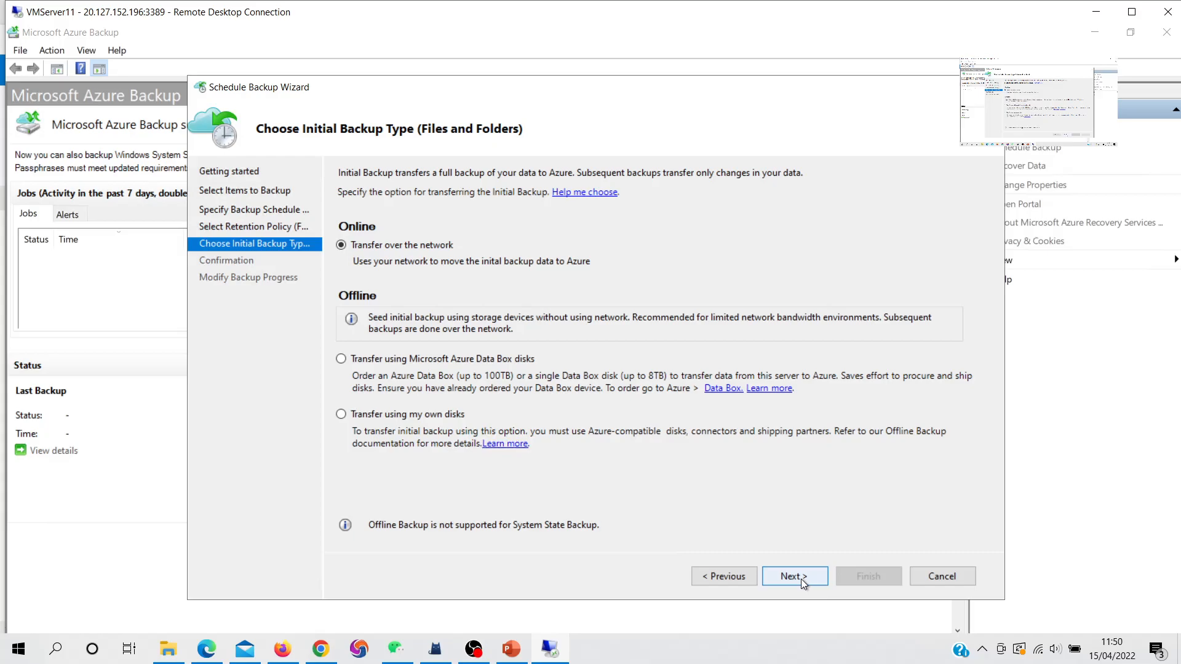
Keep the initial backup transfer over the network, create the backup schedule, and close the wizard
left_click(801, 578)
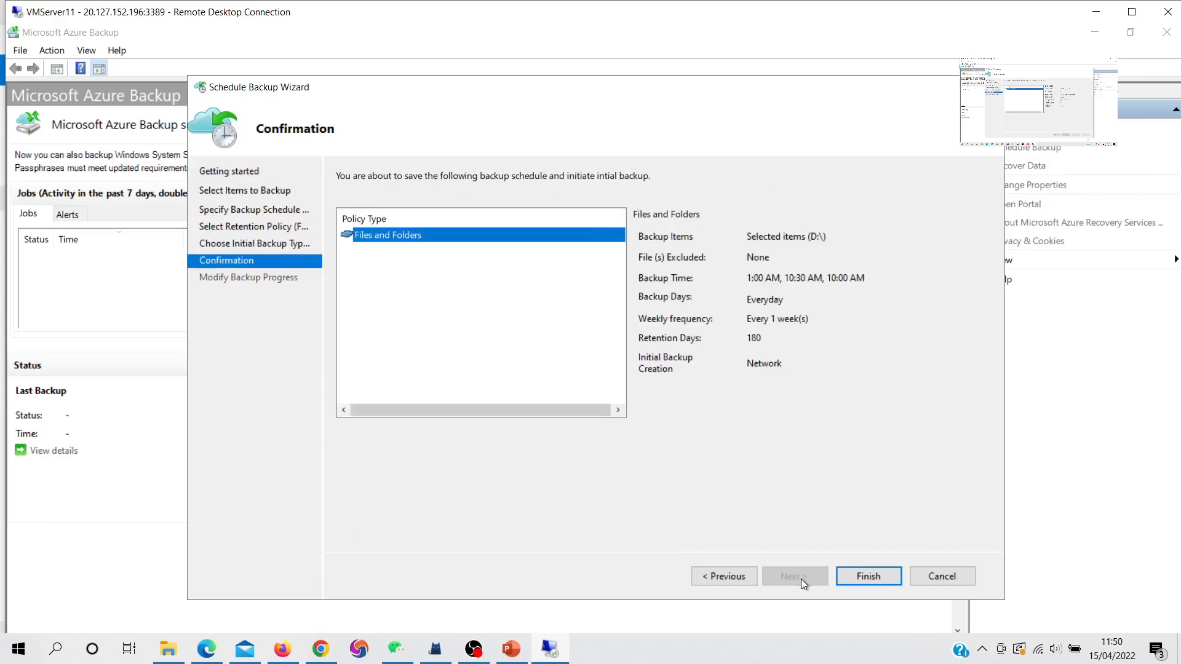
left_click(869, 577)
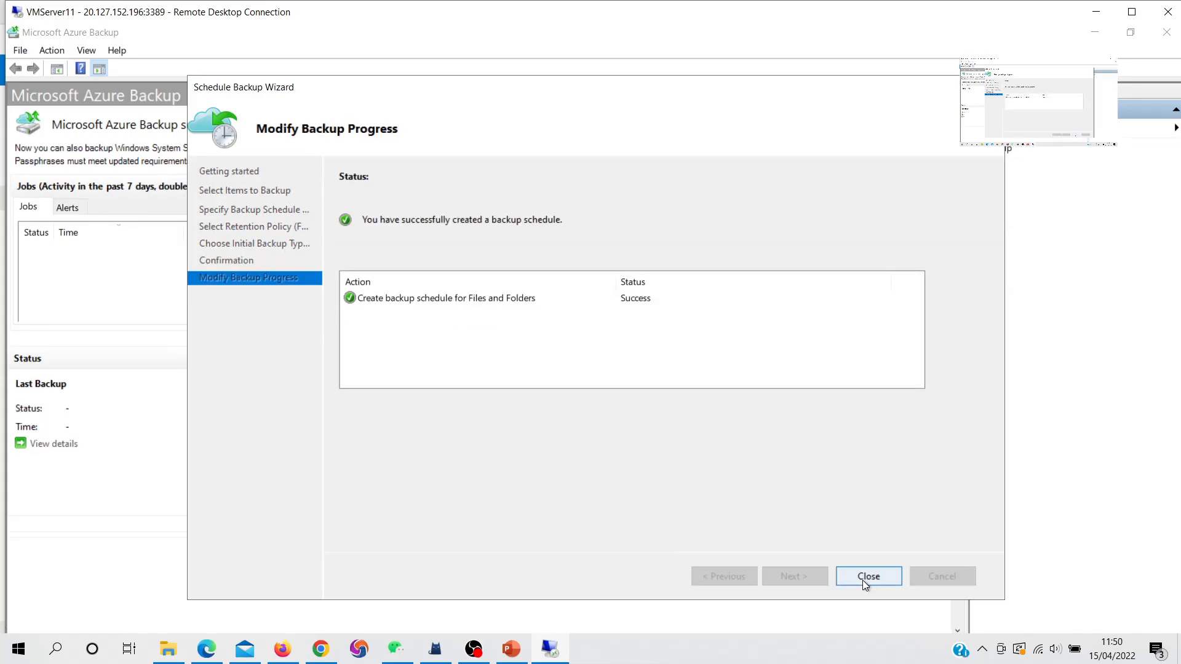
left_click(859, 575)
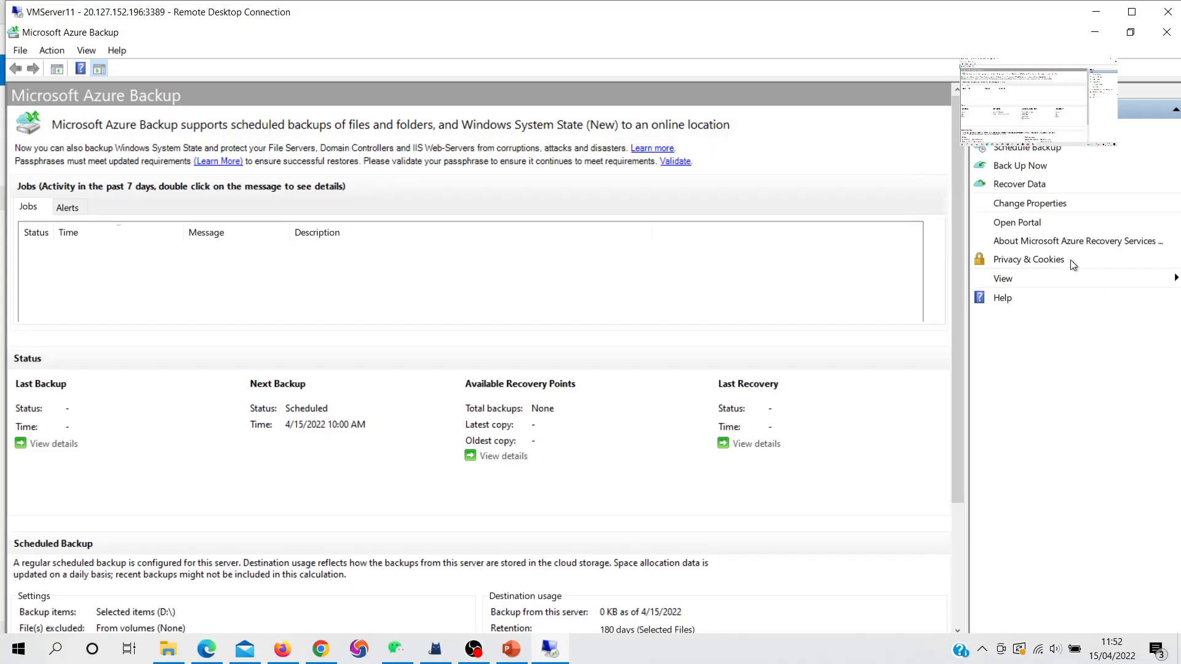
Run an immediate Files and Folders backup retained until 5/16/2022, and close the Back Up Now Wizard
left_click(1023, 167)
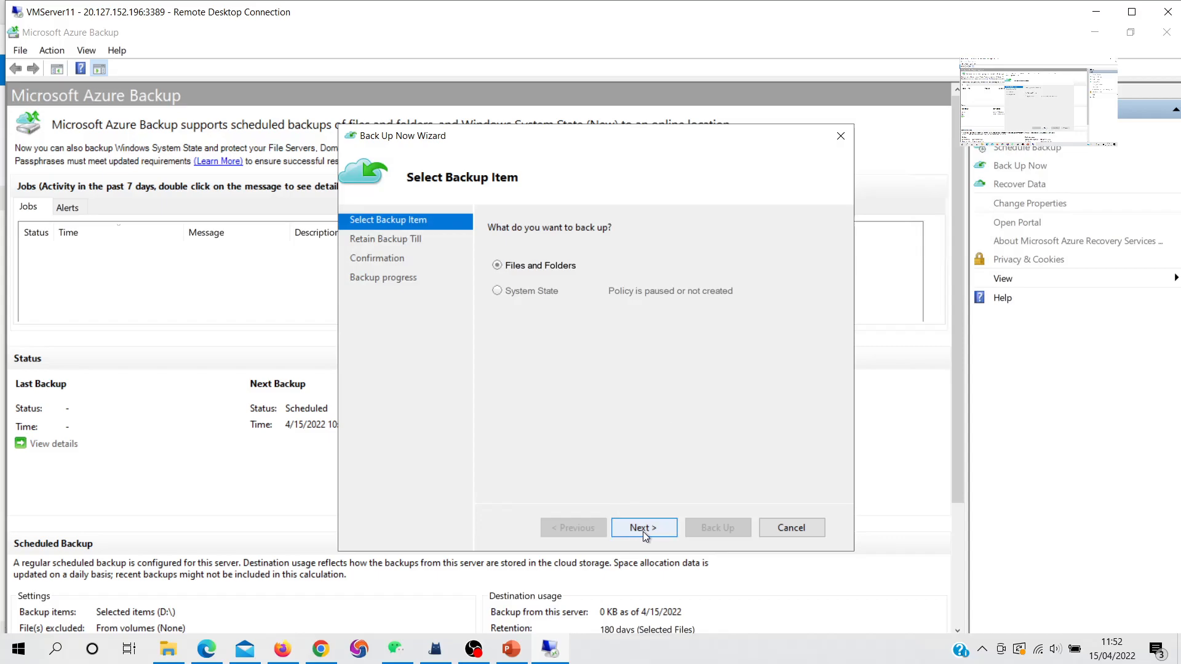
left_click(643, 529)
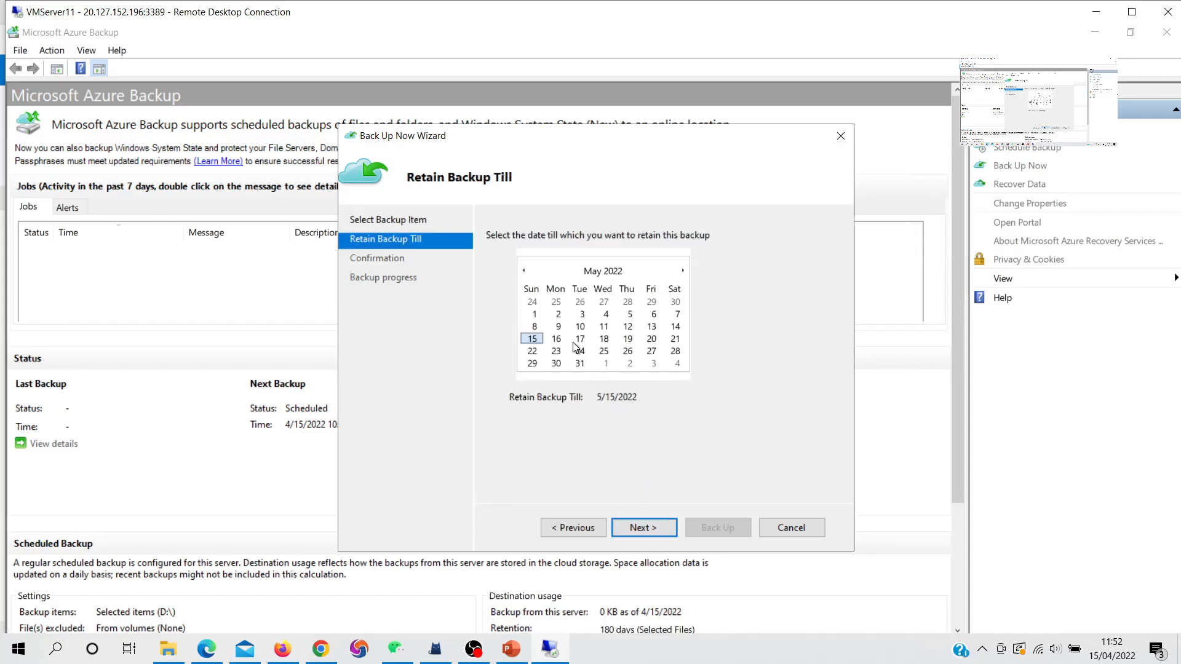
left_click(556, 340)
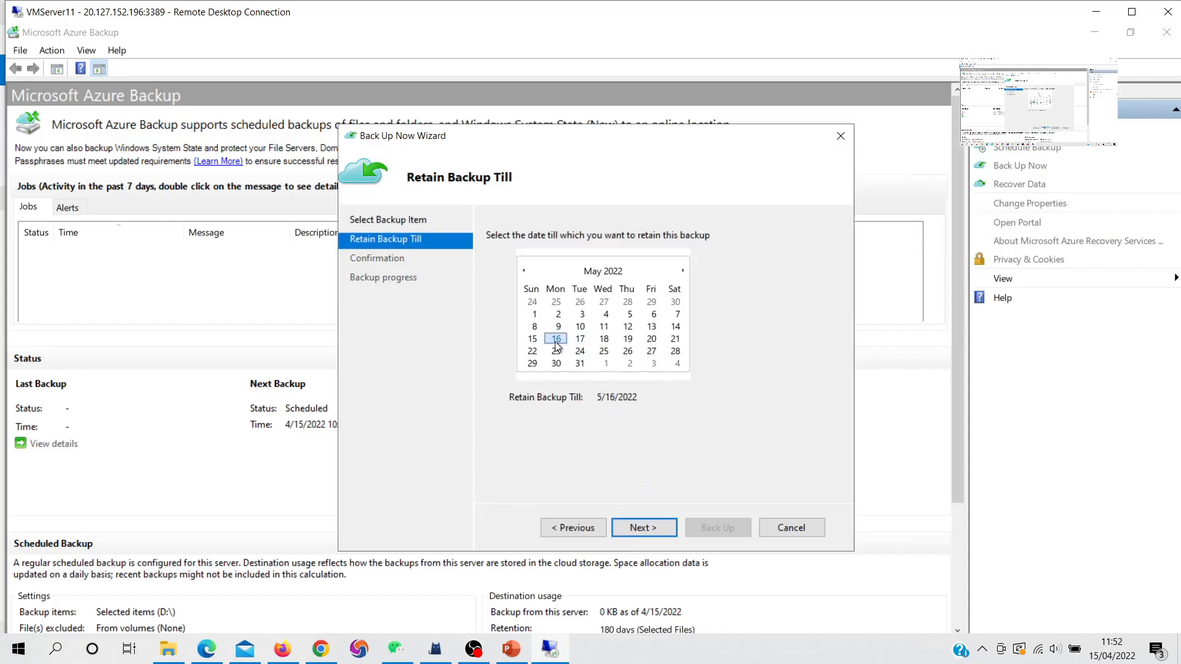
left_click(655, 533)
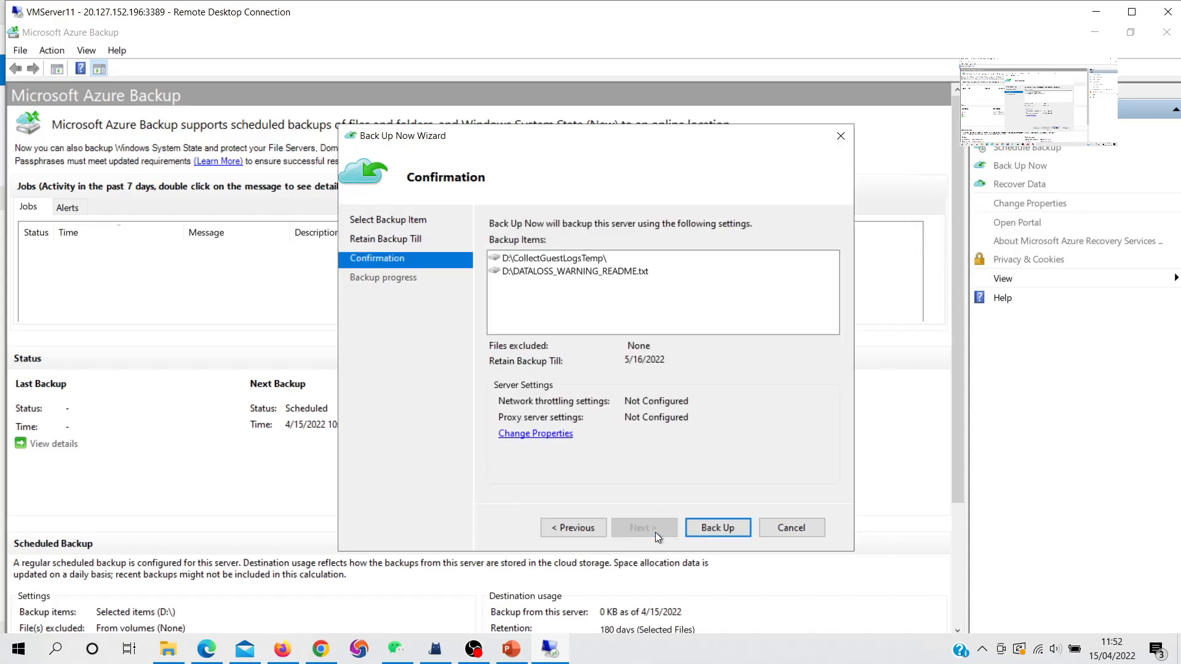
left_click(540, 272)
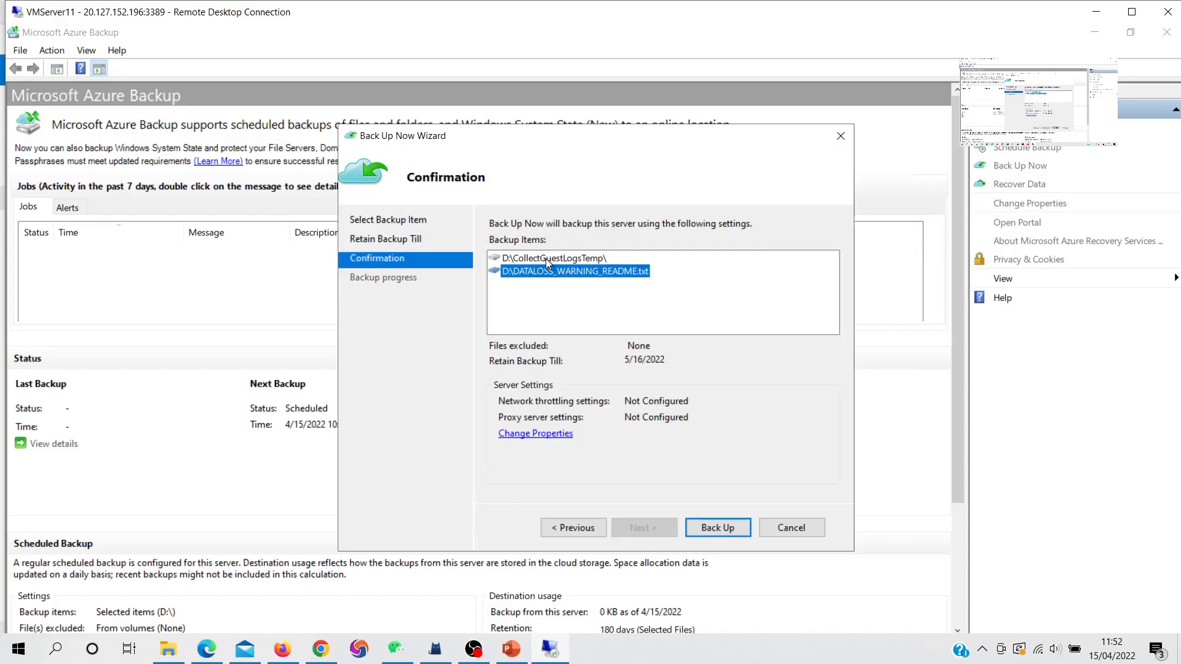
left_click(544, 258)
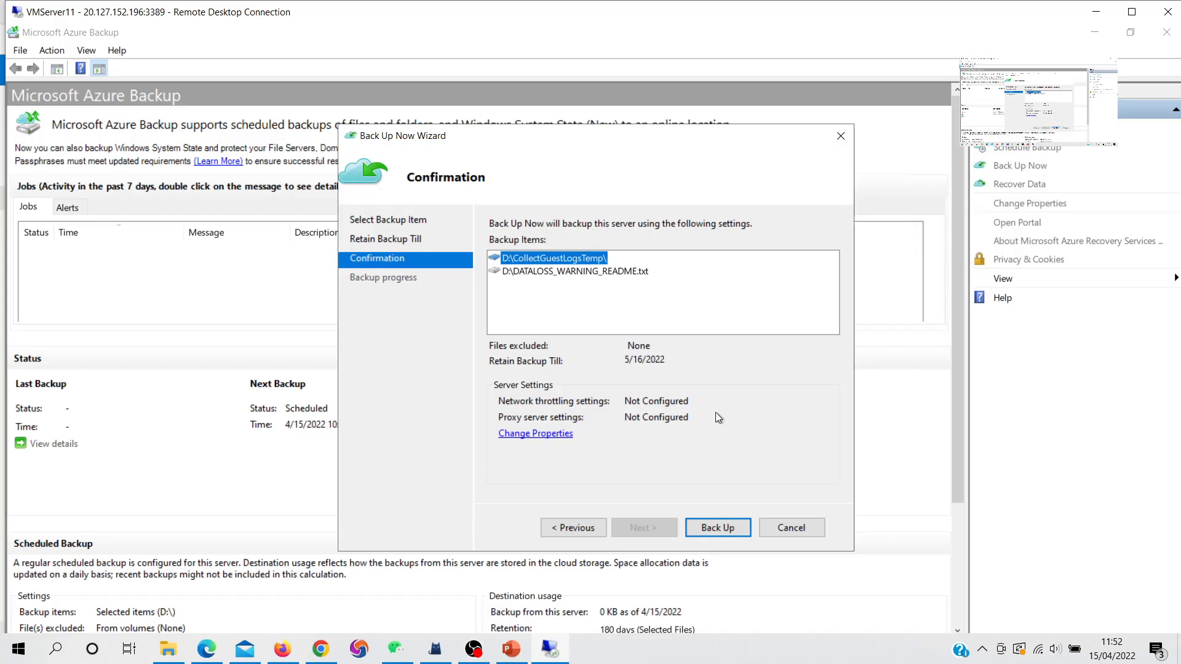
left_click(708, 526)
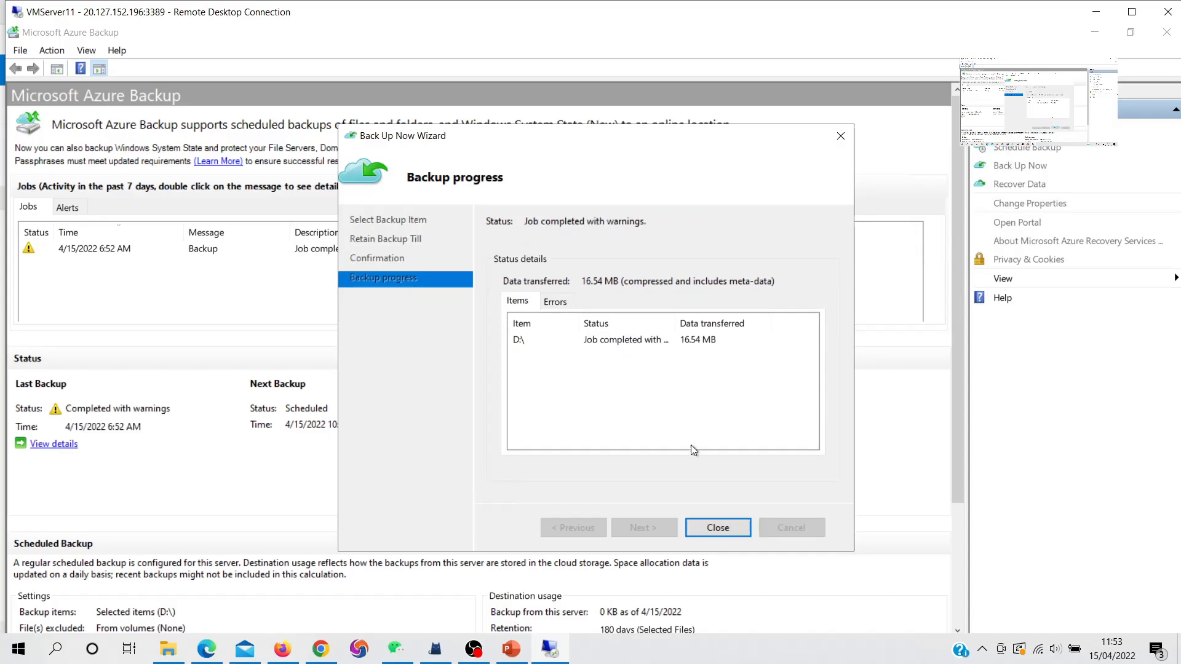
left_click(733, 529)
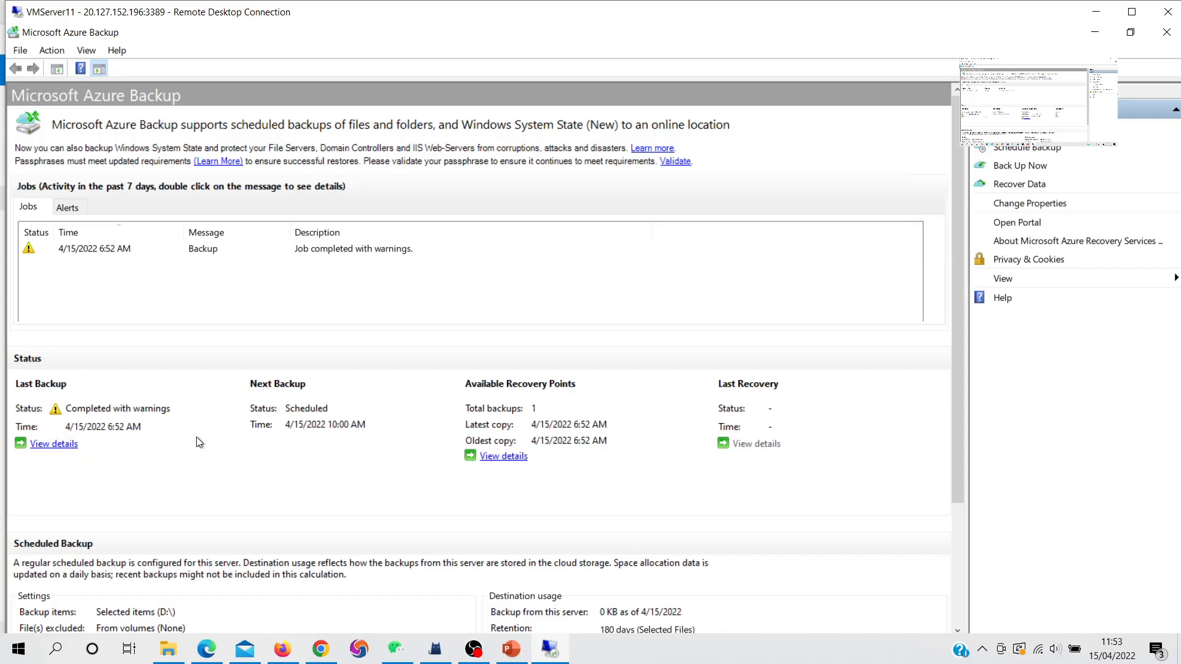
Review the last backup's job details for drive D: and close them
left_click(61, 444)
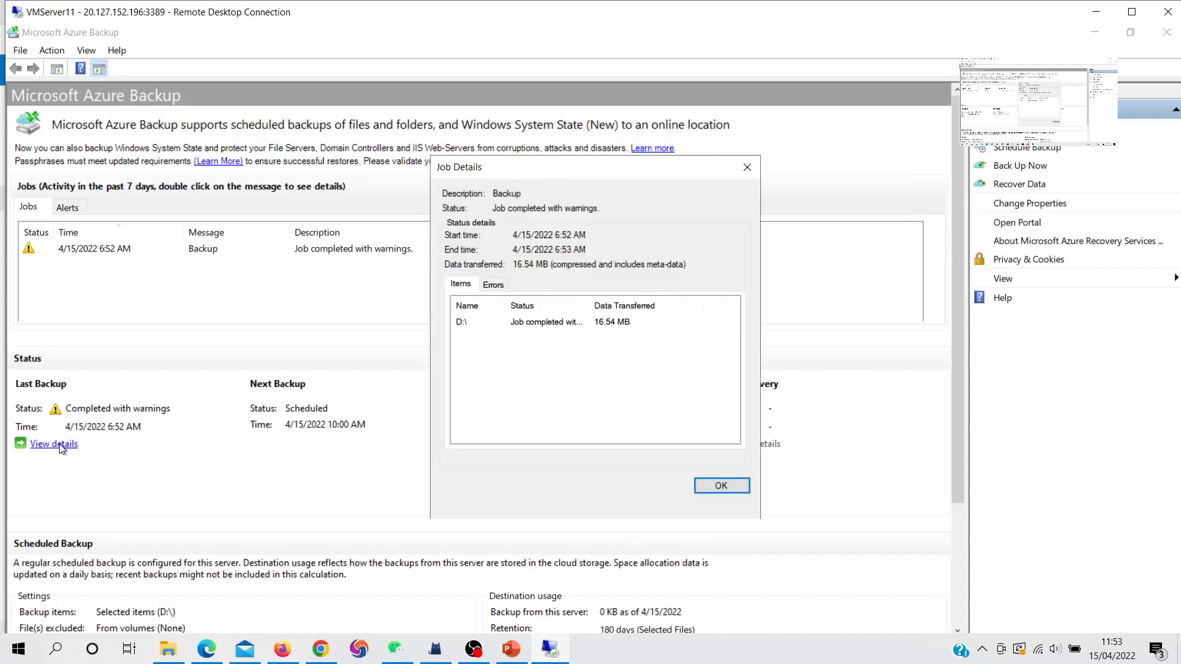
left_click(550, 323)
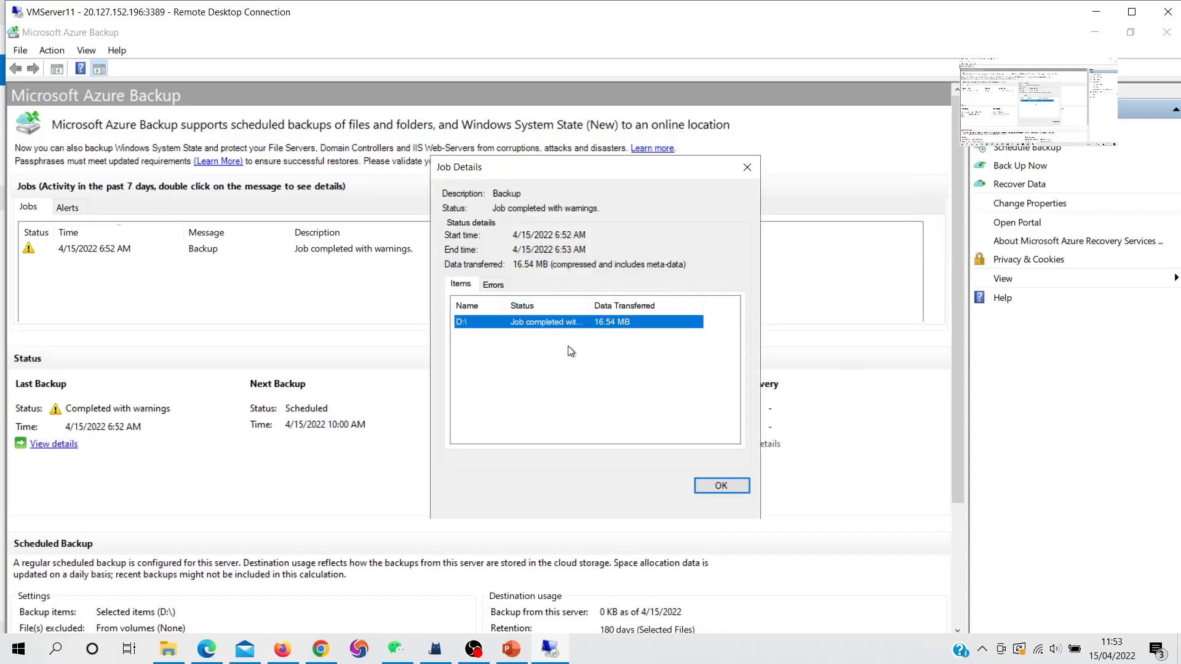
left_click(721, 486)
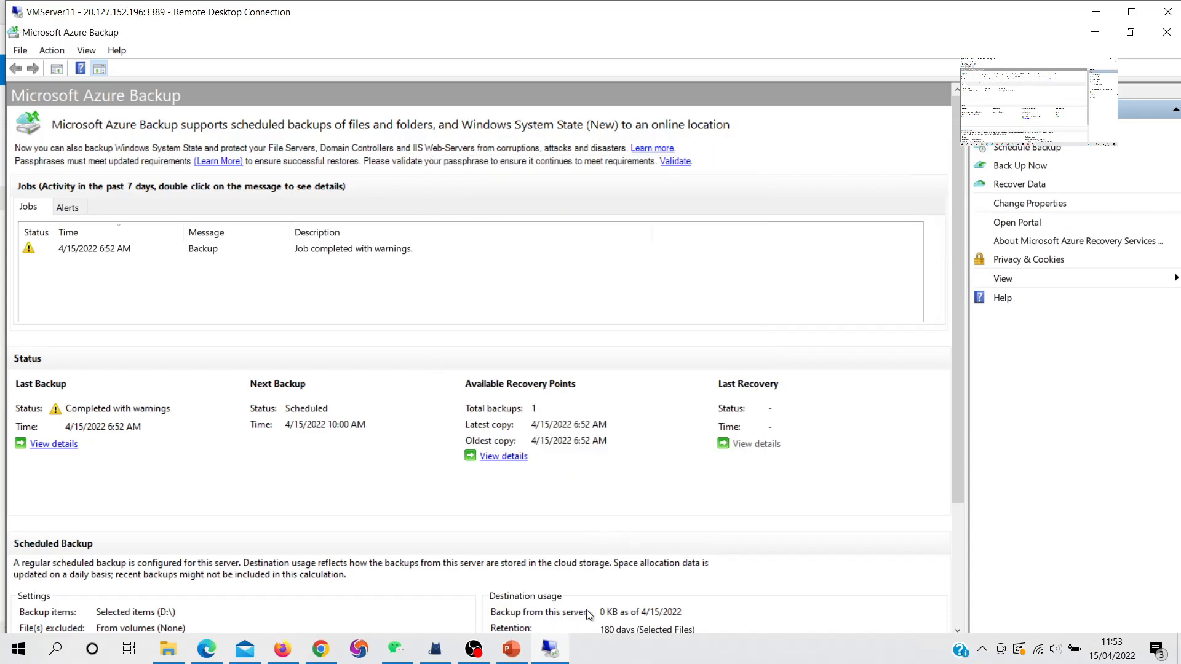
Switch to Microsoft Edge in the remote session and open the RV Recovery Services vault overview
left_click(1132, 12)
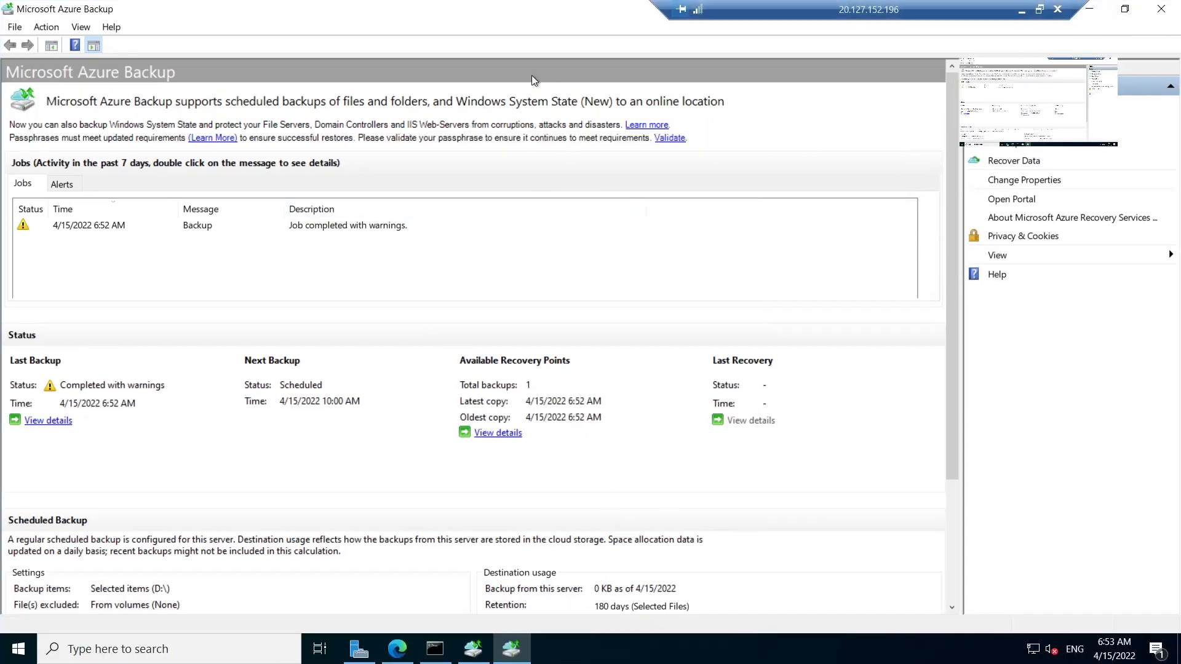
mouse_move(394, 649)
left_click(397, 541)
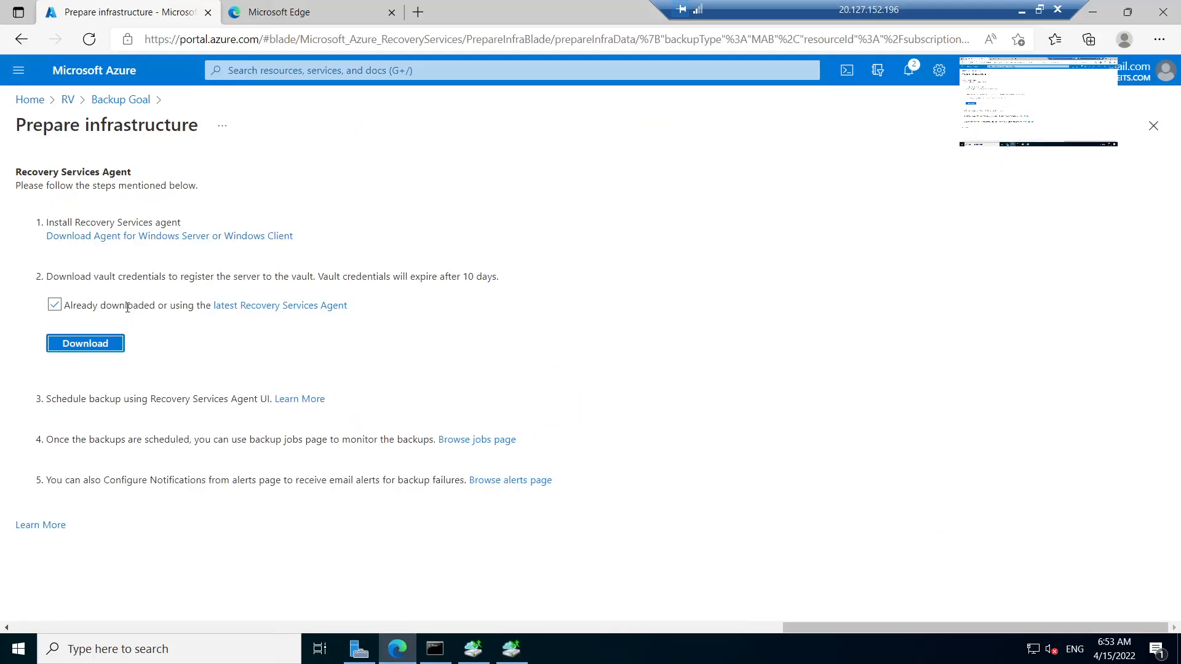
left_click(1128, 12)
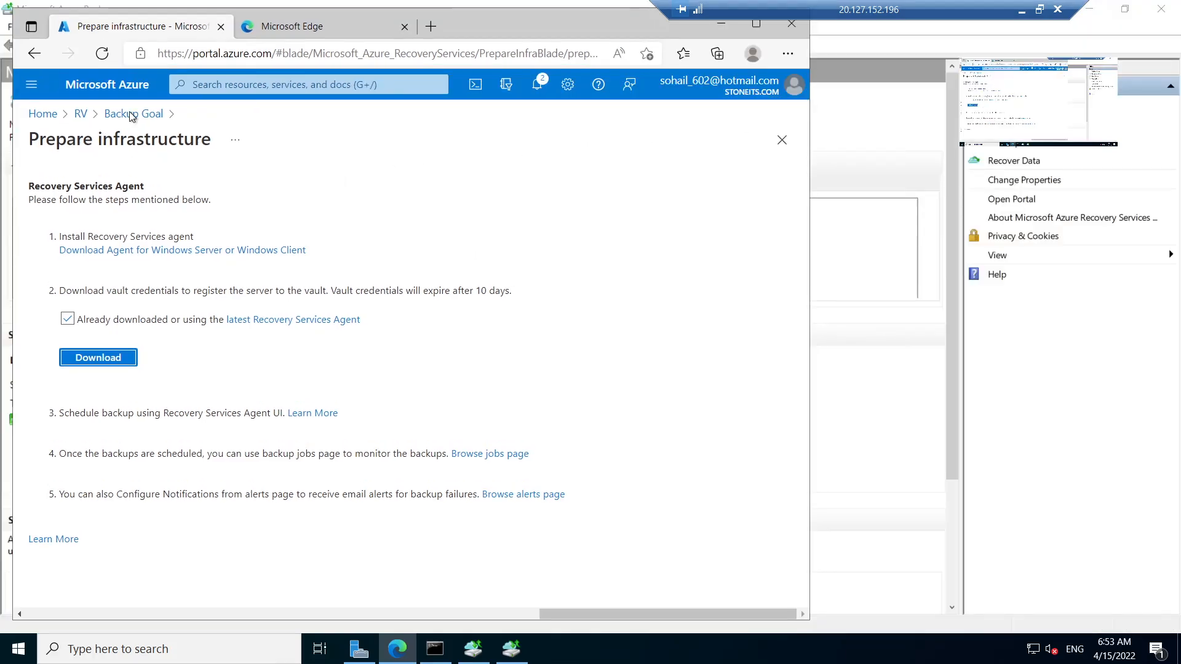
left_click(80, 120)
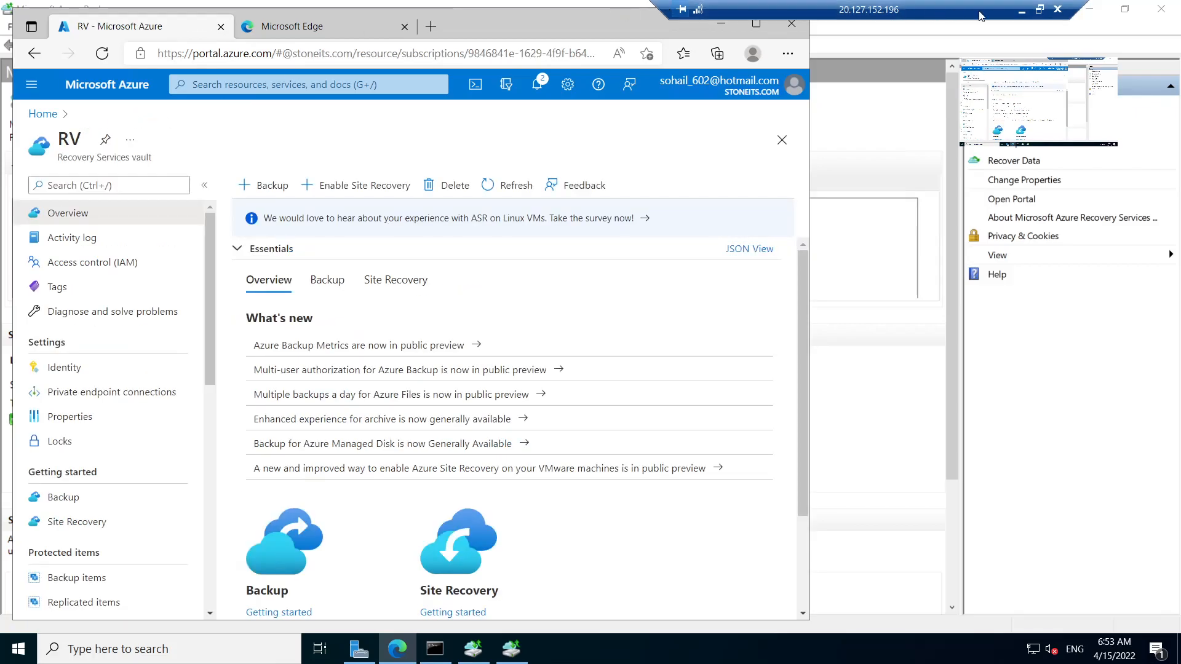
left_click(756, 24)
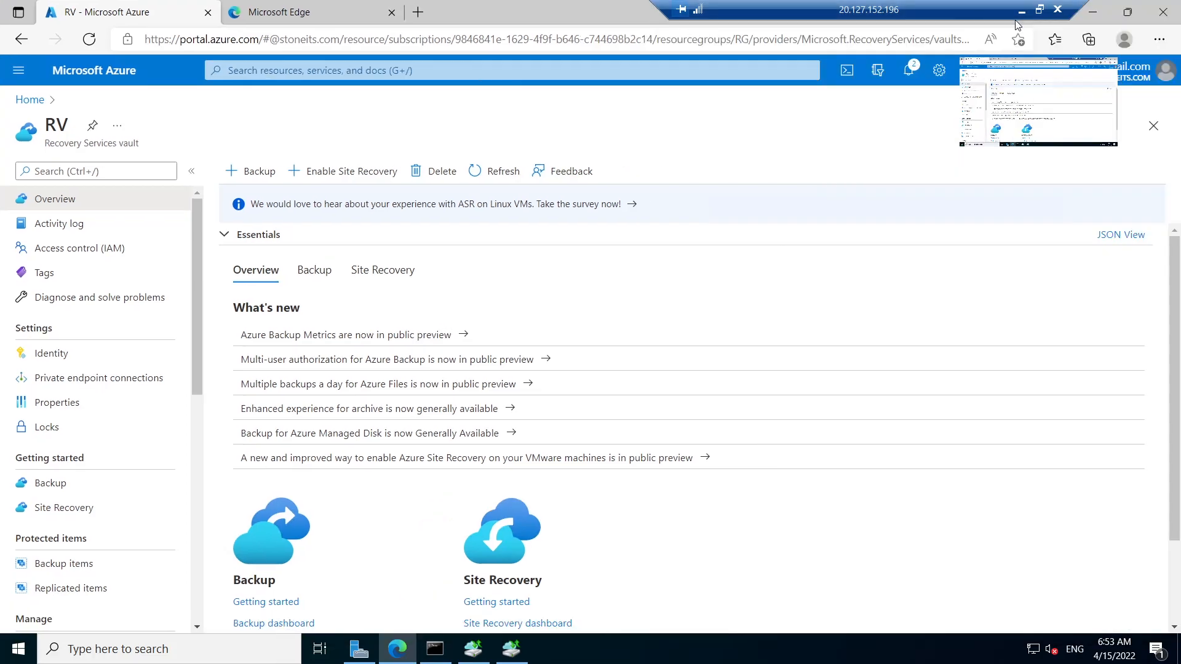
left_click(1039, 10)
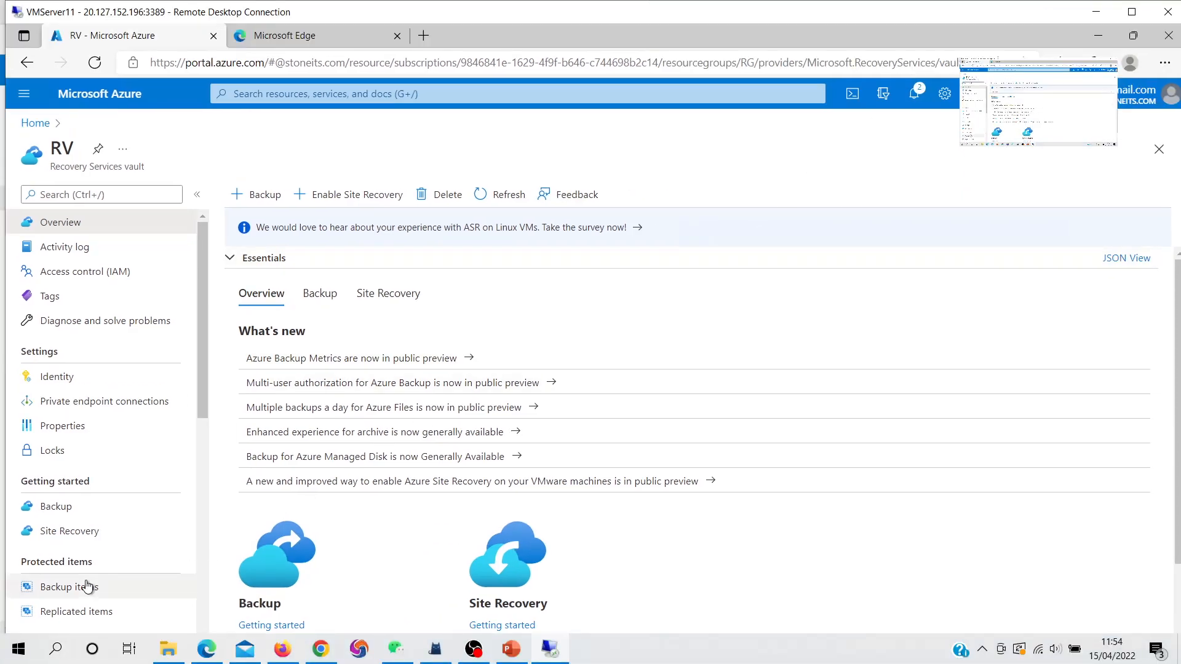
Examine the vault's Azure Backup Agent item D:\ on vmserver11, return to the backup items, and minimize the remote session
left_click(55, 587)
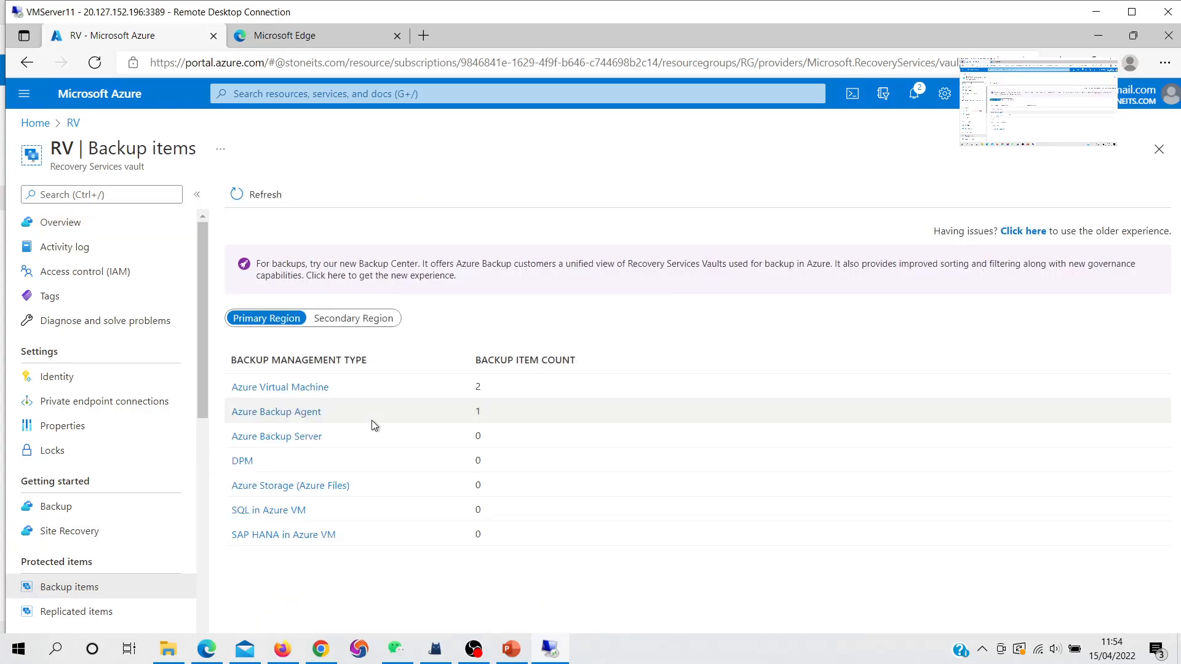
left_click(278, 413)
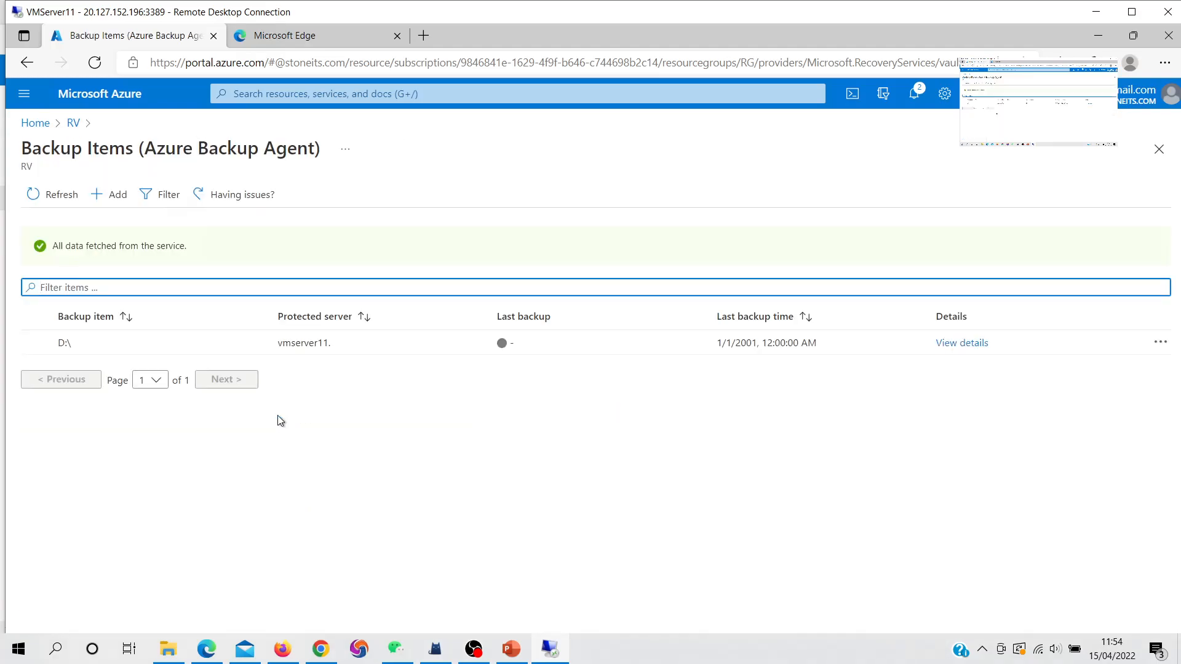
left_click(313, 345)
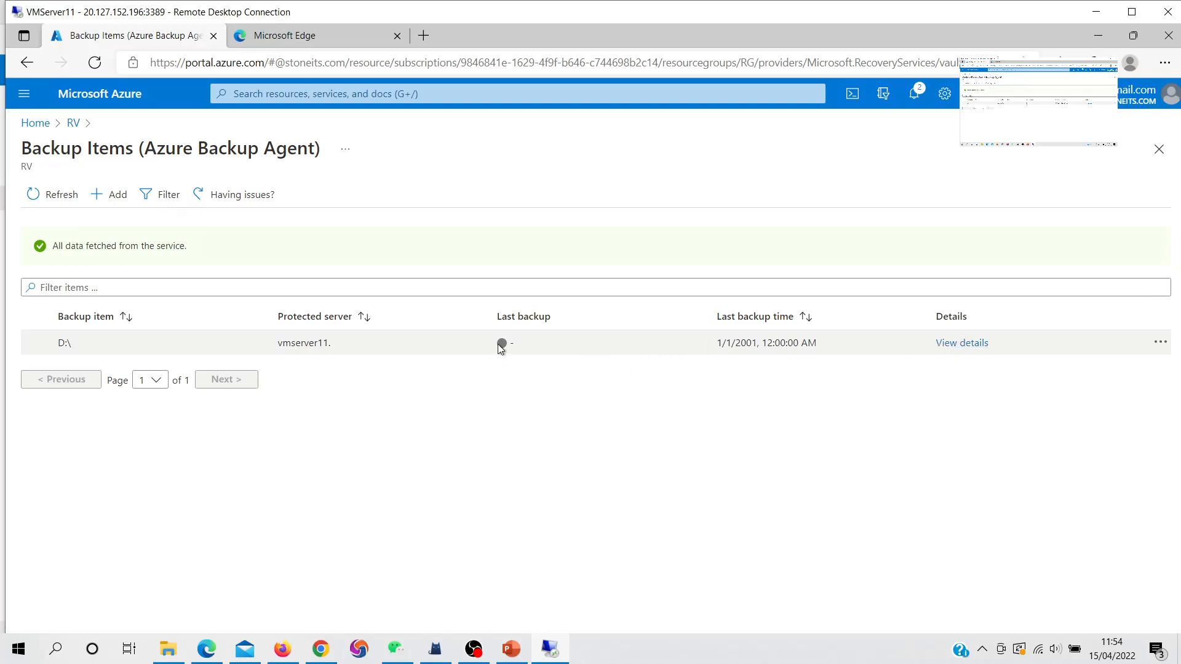
left_click(962, 344)
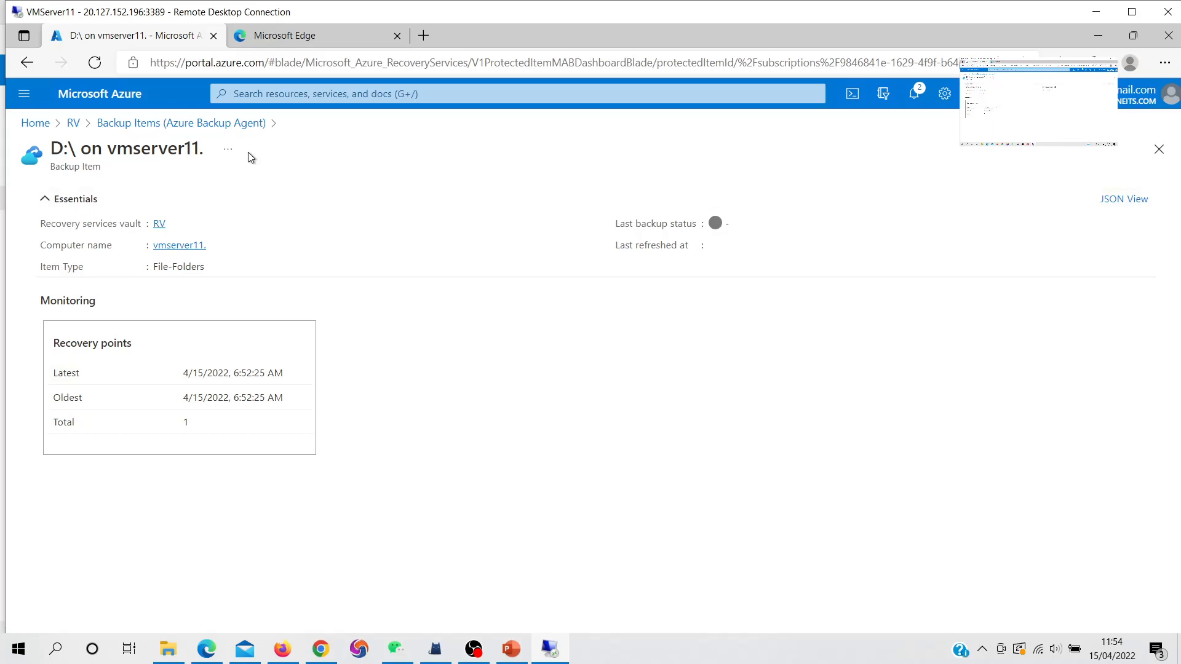
left_click(29, 63)
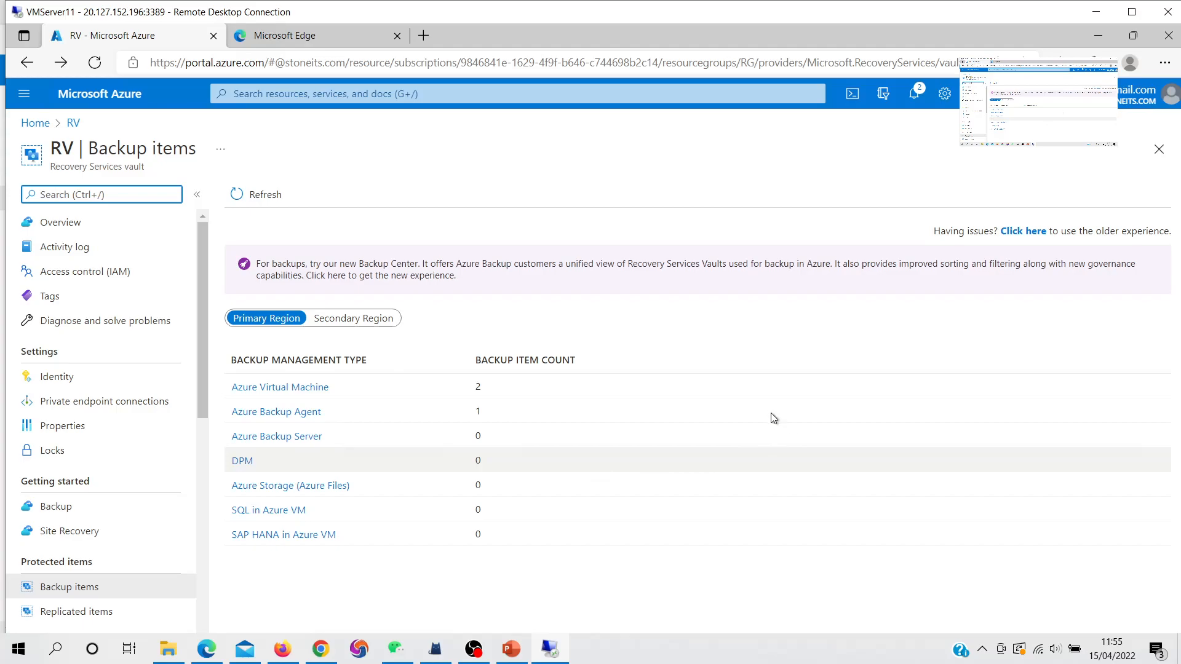
left_click(1093, 13)
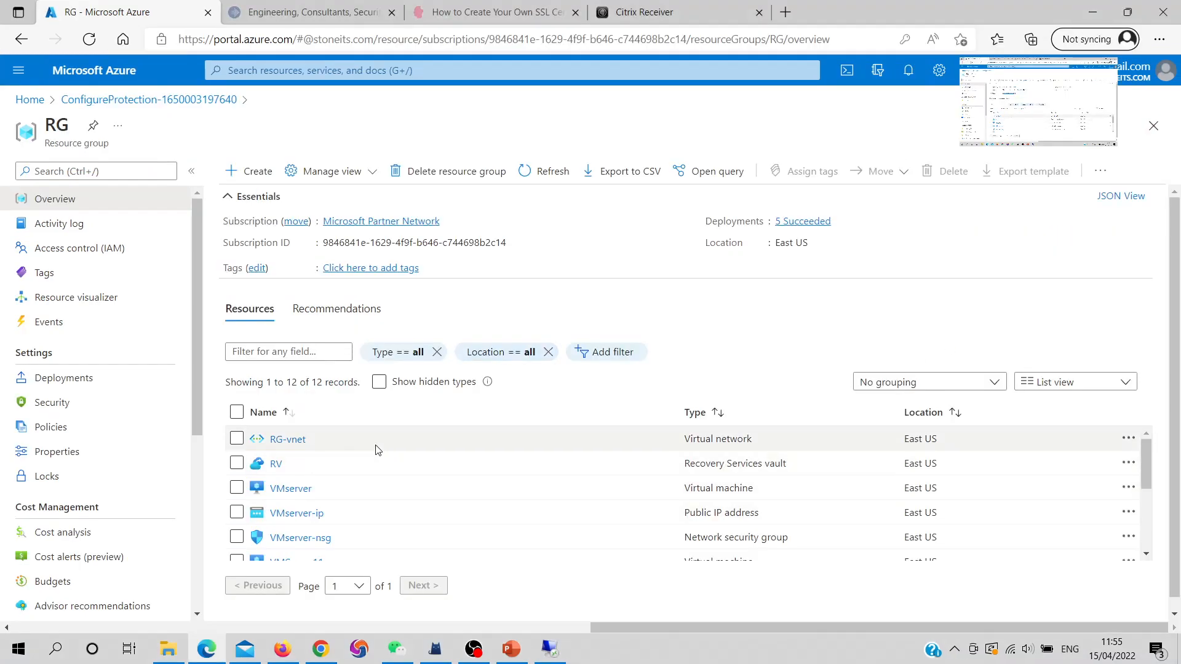